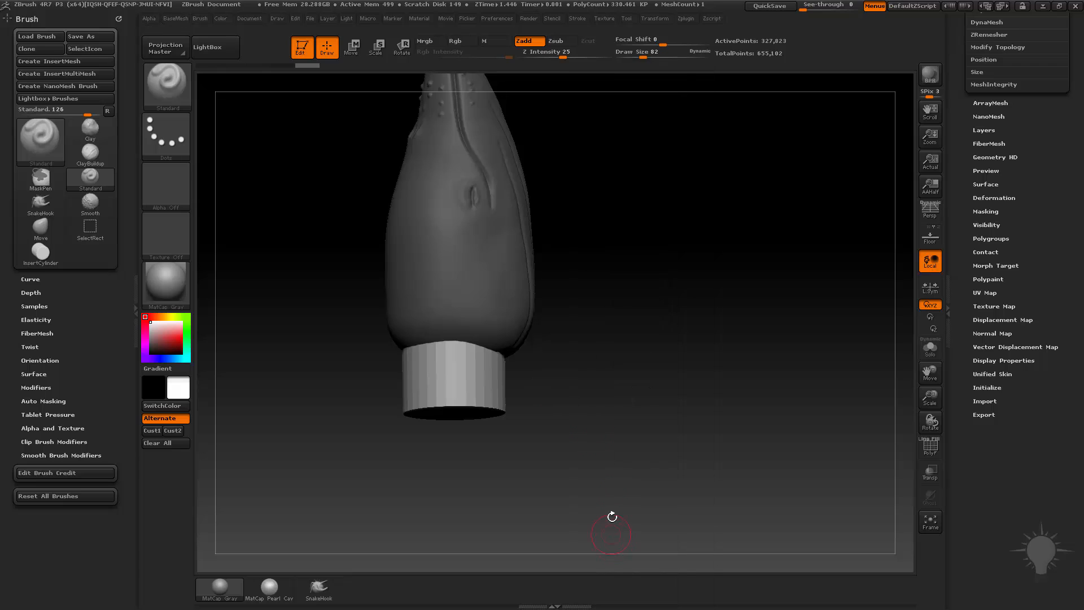
Turn on double-sided display for the whale mesh with the cylinder at its base
drag(649, 387, 651, 337)
key(2)
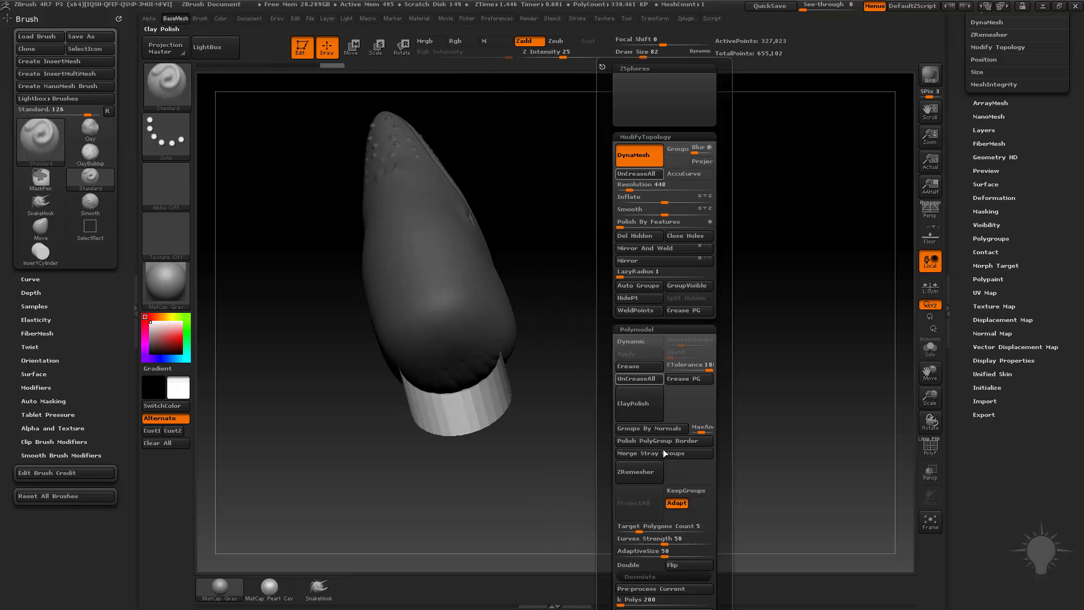
click(635, 565)
scroll(963, 262, up, 3)
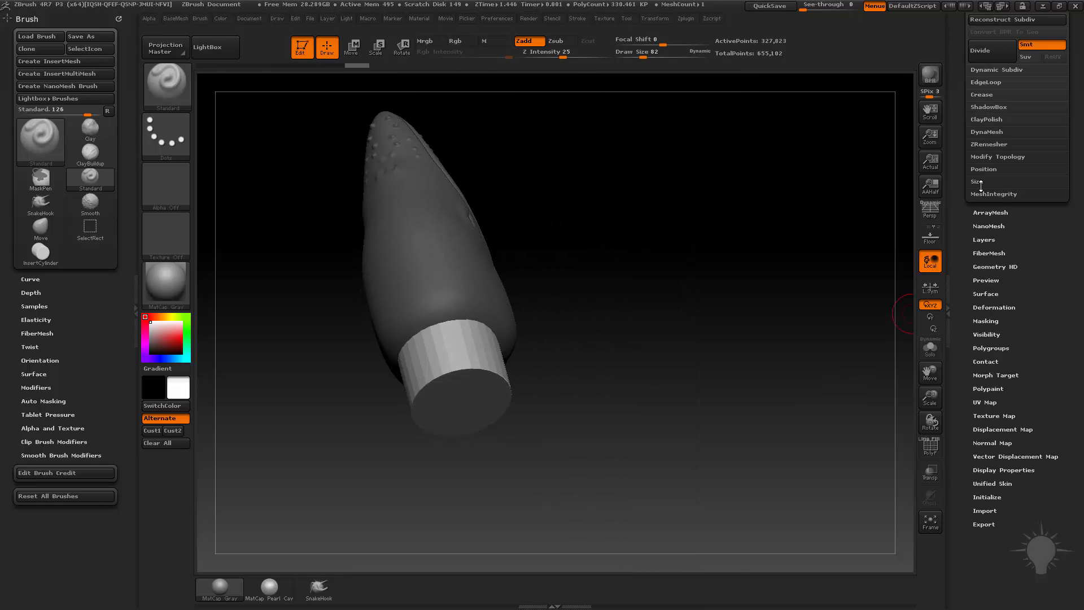
scroll(957, 217, down, 2)
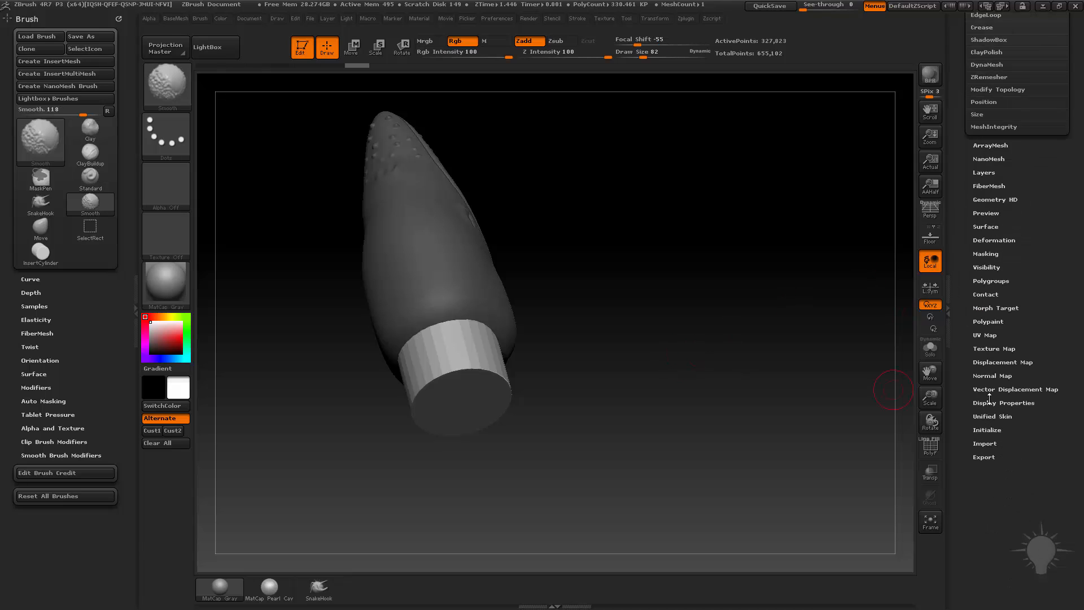
click(967, 402)
drag(966, 410, 966, 604)
drag(764, 324, 744, 349)
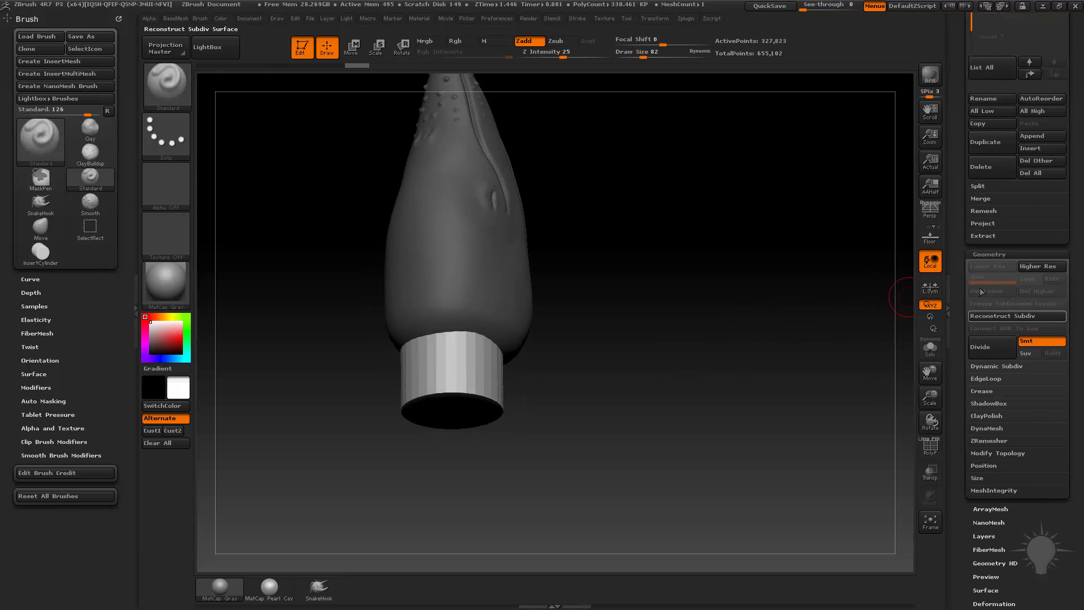
Hollow out the whale through the inserted cylinder with a DynaMesh shell of thickness 4
scroll(980, 346, down, 3)
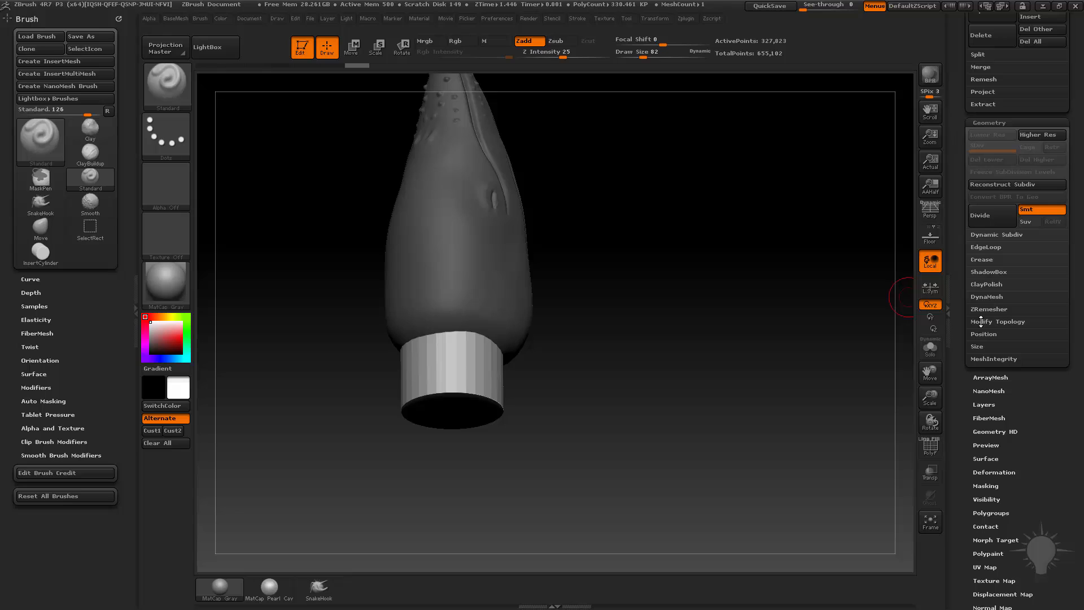
click(987, 296)
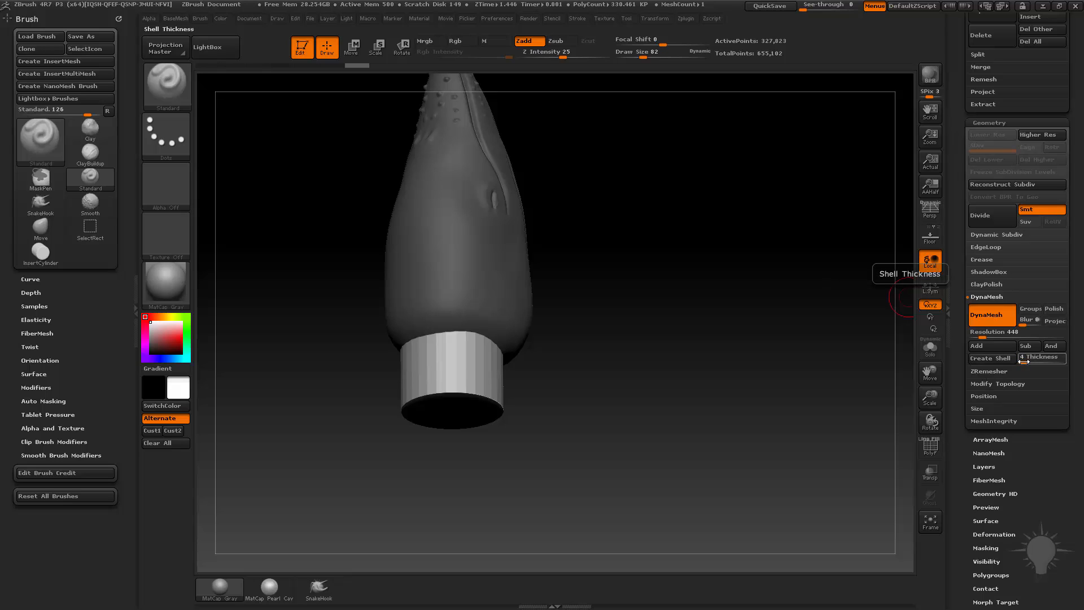
click(999, 362)
ctrl+drag(642, 312, 770, 451)
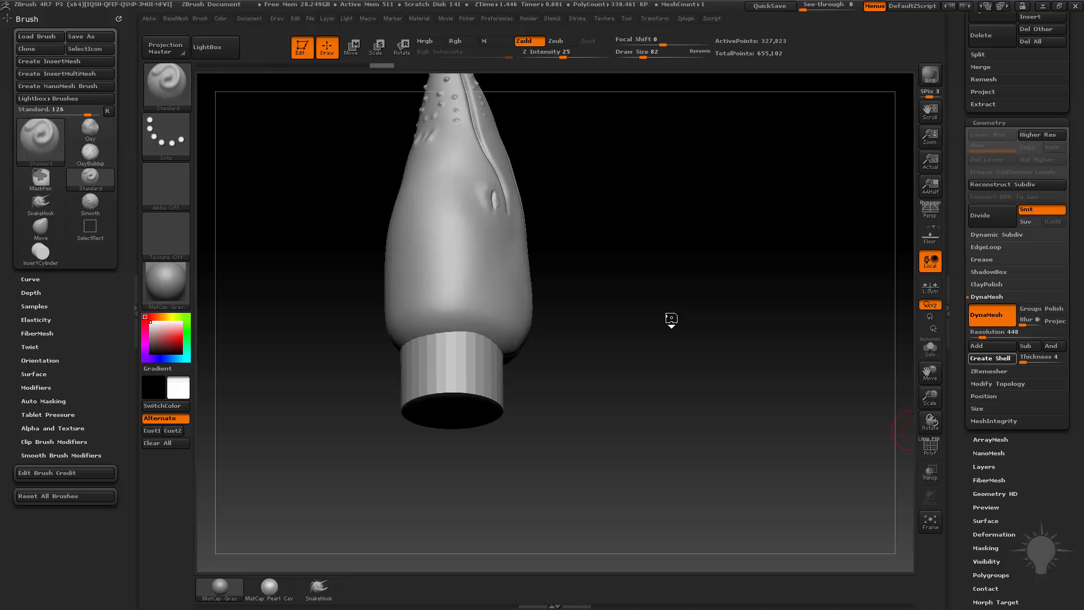
drag(671, 319, 686, 362)
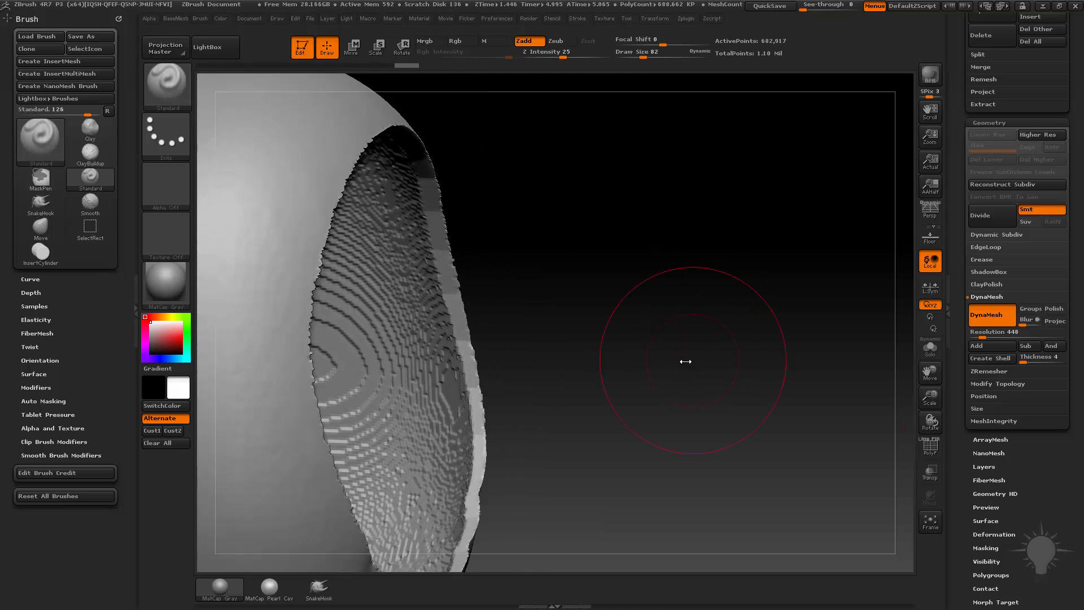
Undo the last shell and create it again with a thickness of 9
key(ctrl+z)
key(ctrl+z)
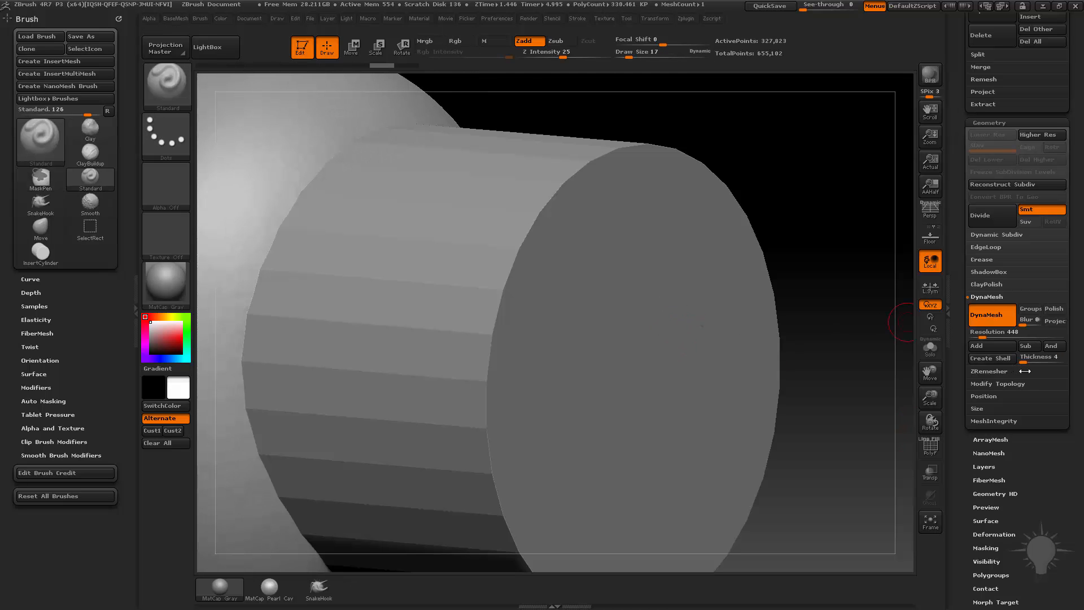
drag(1023, 360, 1025, 360)
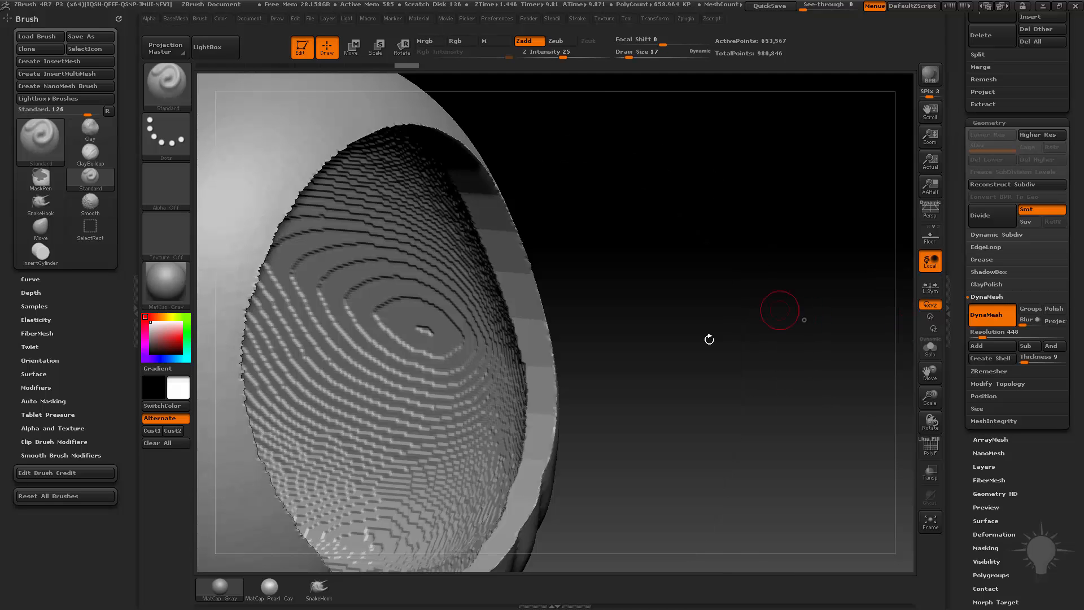
drag(808, 317, 687, 295)
Isolate the shell's inner surface to smooth it with Polish By Features, and unhide the rest of the whale
ctrl+shift+click(643, 323)
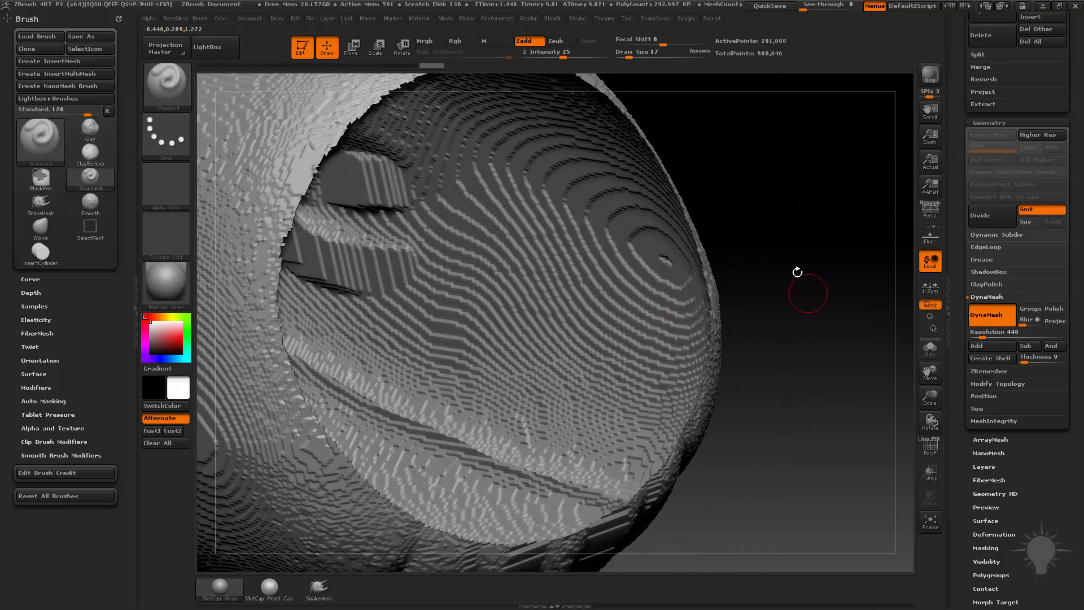
key(1)
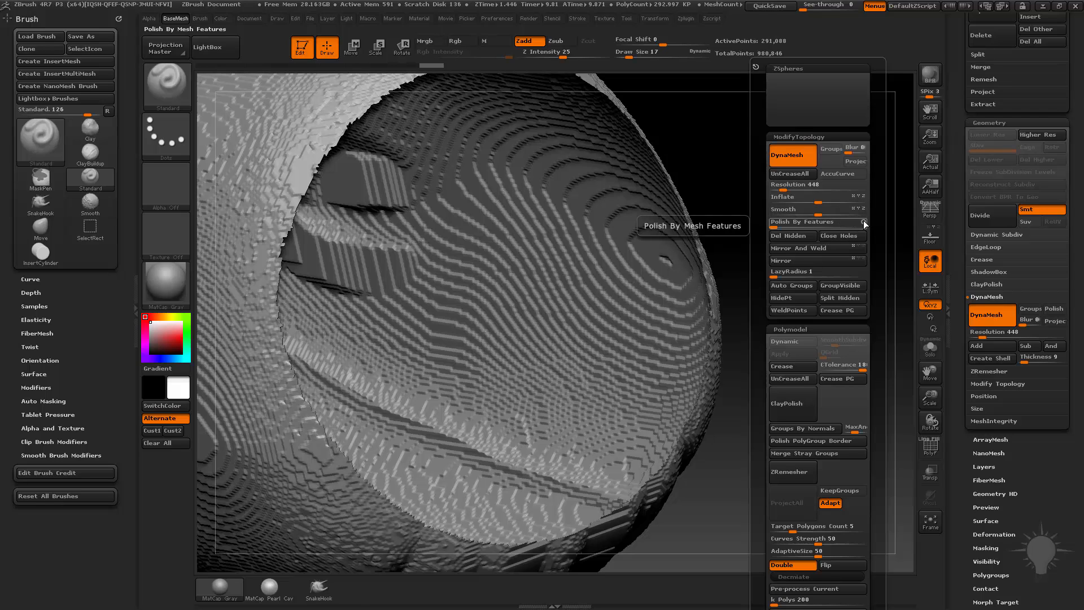
scroll(974, 350, down, 5)
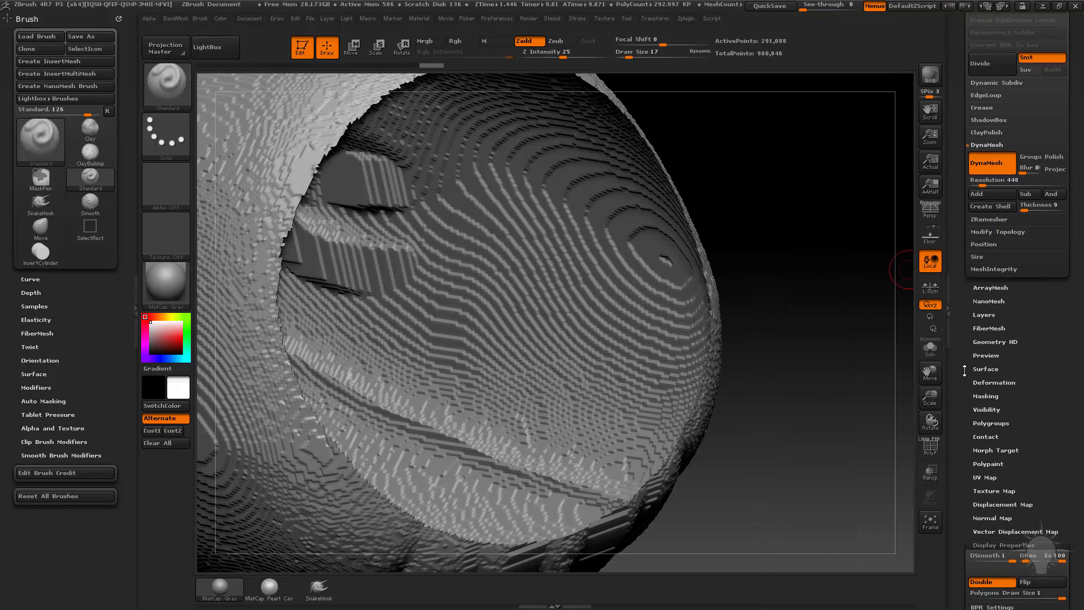
click(992, 382)
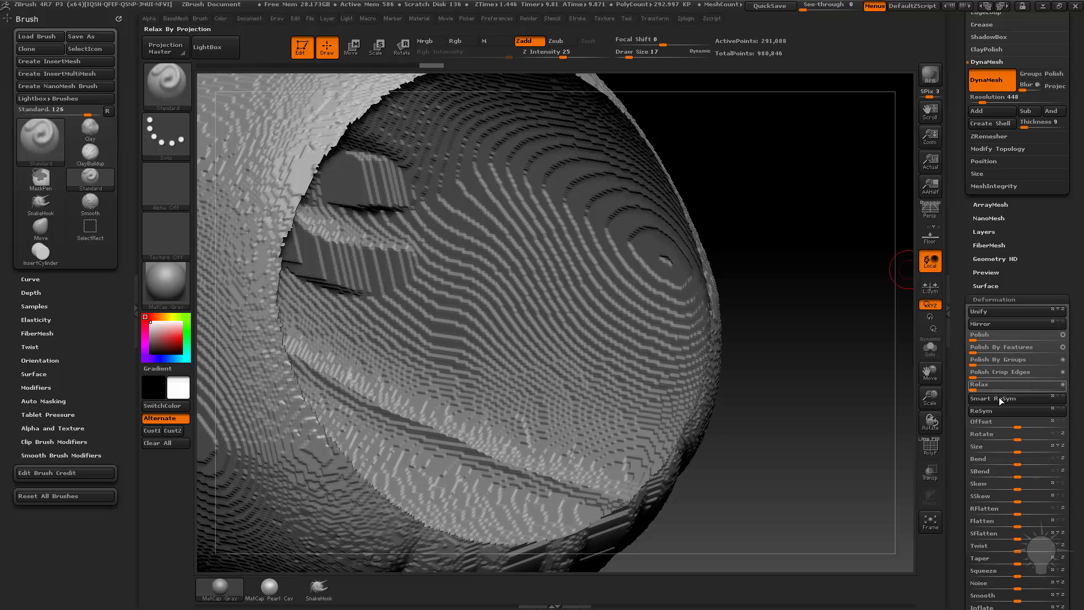
click(975, 350)
ctrl+shift+click(836, 305)
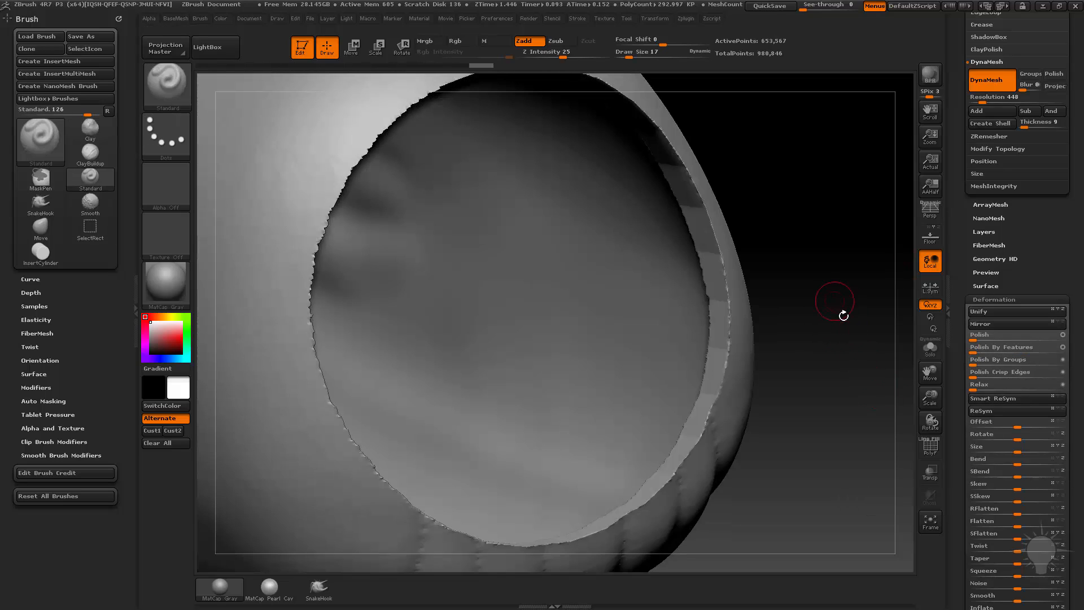
mouse_move(843, 316)
mouse_down()
mouse_move(816, 249)
mouse_move(786, 232)
mouse_move(811, 242)
mouse_move(833, 351)
mouse_move(817, 293)
mouse_move(784, 315)
mouse_move(745, 316)
mouse_move(770, 341)
mouse_move(786, 340)
mouse_up()
drag(722, 292, 630, 443)
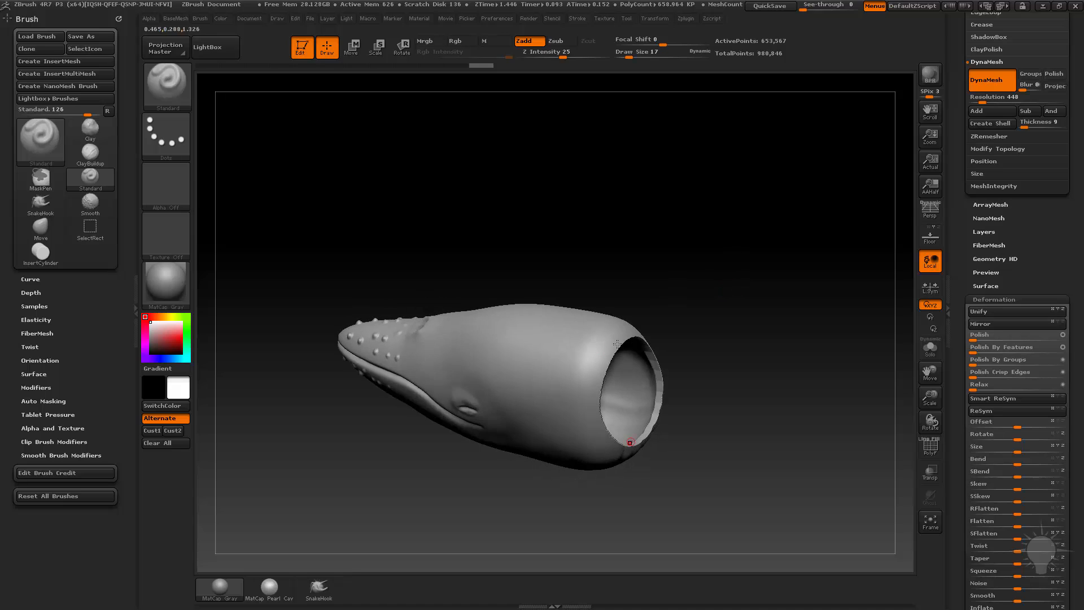
drag(818, 274, 807, 367)
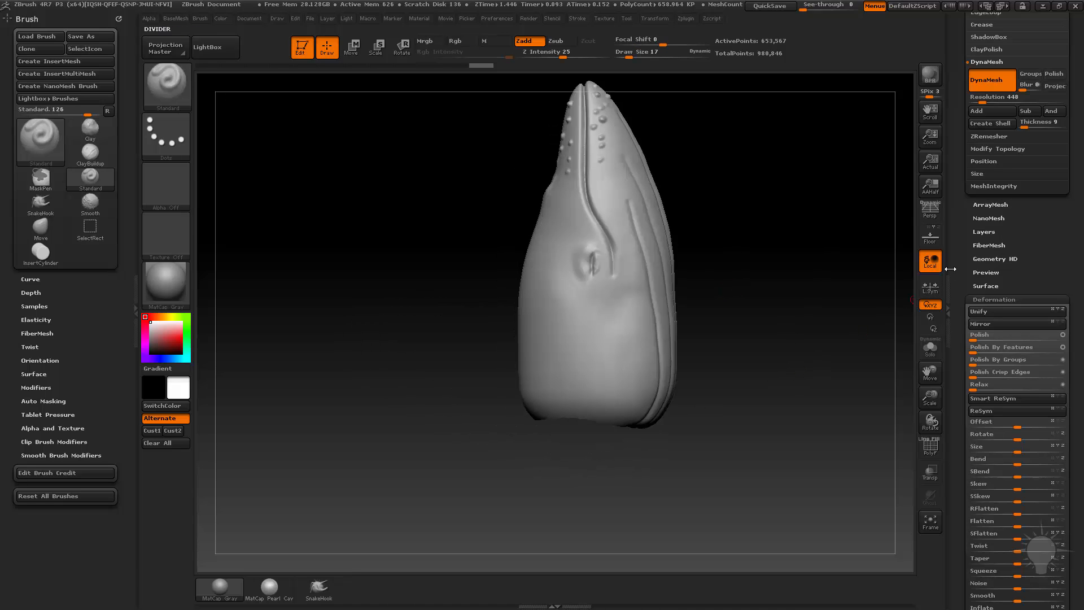
Delete the hollowed whale subtool and duplicate the remaining whale, selecting the upright copy
drag(963, 272, 971, 425)
click(994, 528)
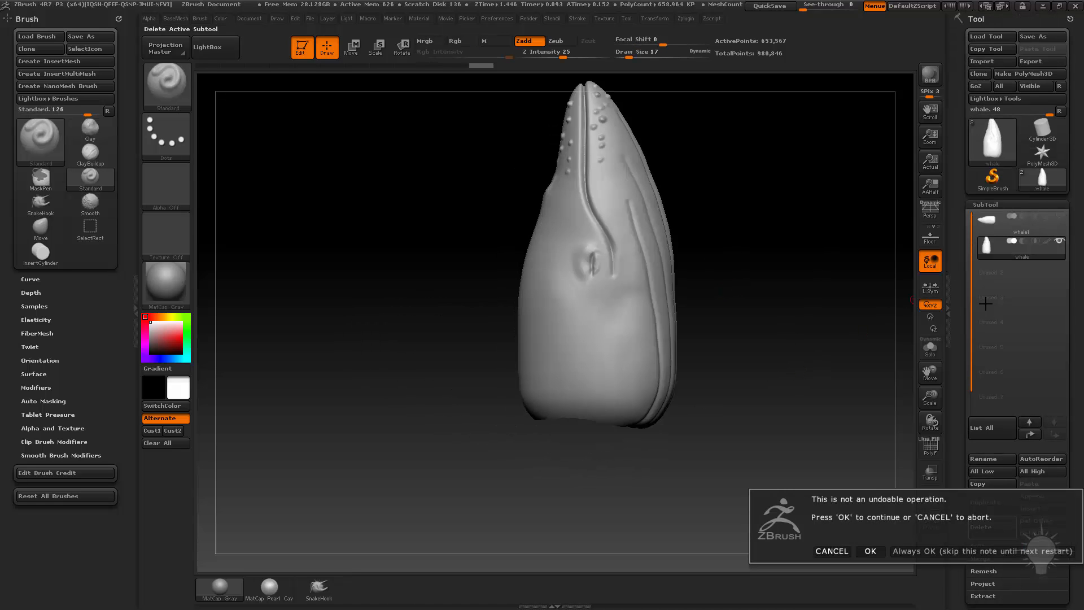
click(921, 551)
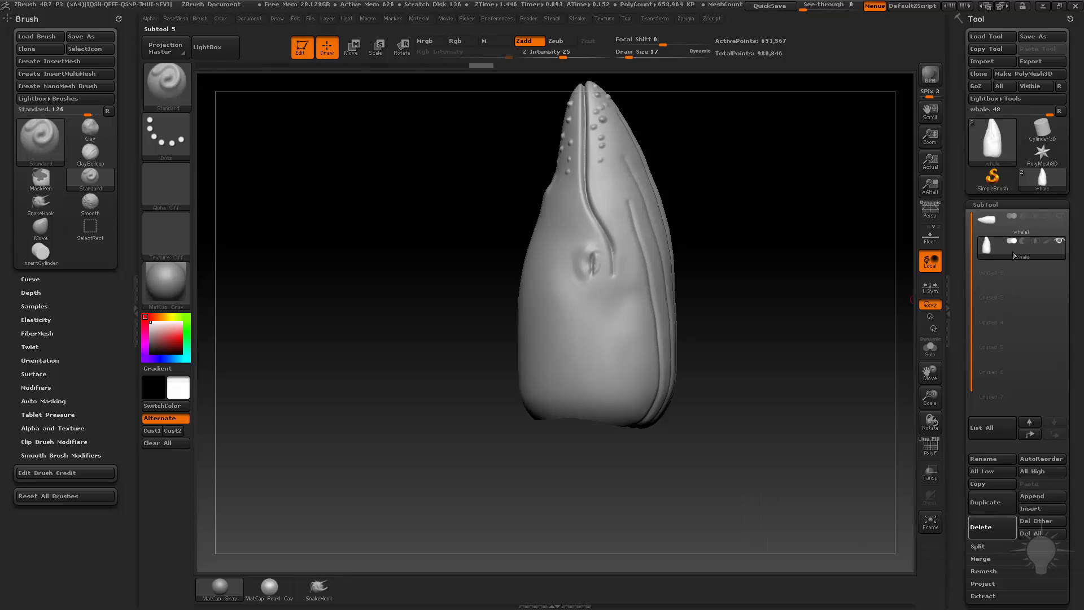
click(985, 503)
click(1024, 263)
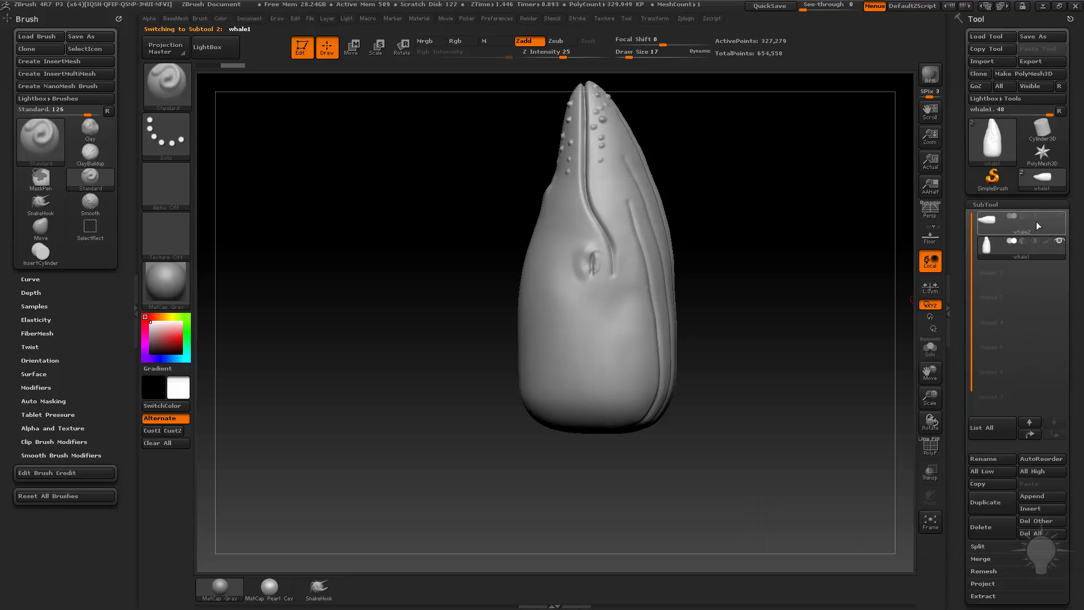
Cut the lower end of the whale off straight across with the TrimCurve brush
mouse_move(819, 300)
mouse_down()
mouse_move(771, 336)
mouse_move(757, 284)
mouse_move(721, 253)
mouse_move(794, 311)
mouse_move(727, 240)
mouse_move(762, 339)
mouse_move(726, 331)
mouse_move(740, 322)
mouse_move(711, 325)
mouse_up()
alt+drag(419, 301, 480, 475)
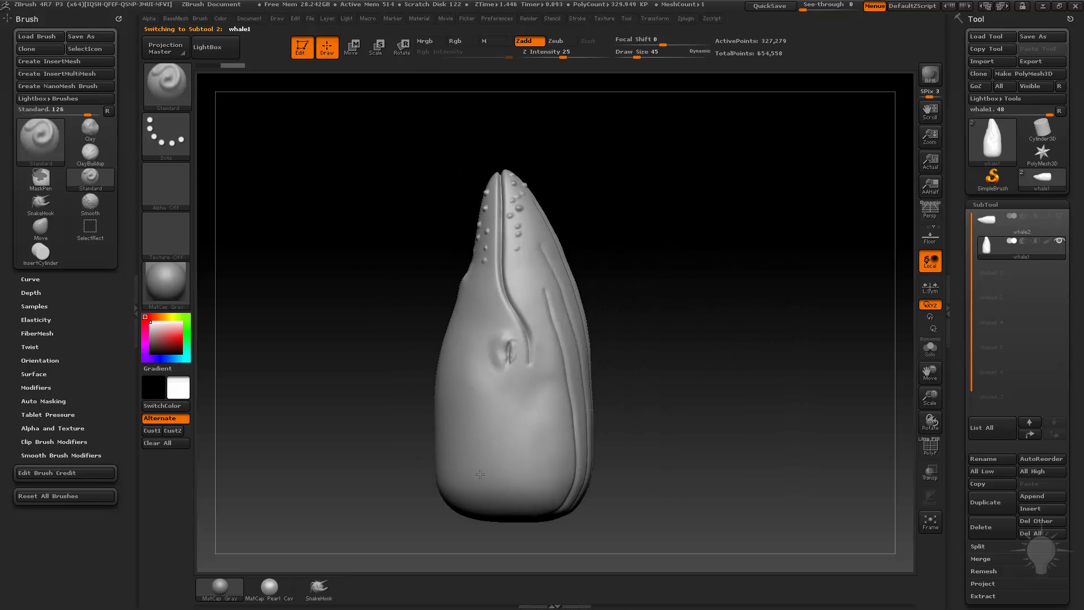
ctrl+shift+click(166, 85)
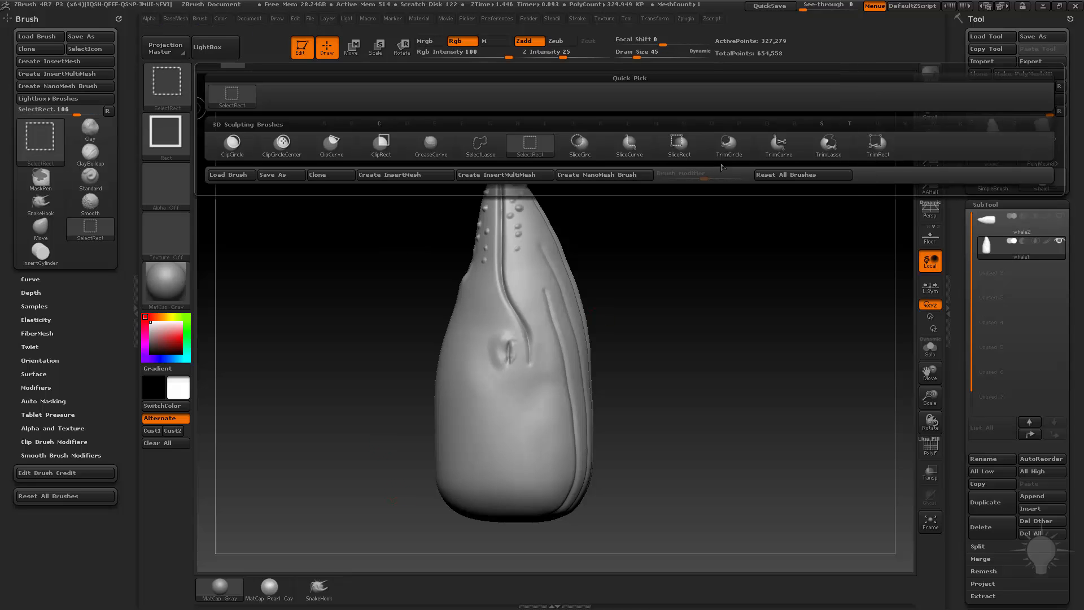
click(779, 142)
mouse_move(743, 252)
mouse_down()
mouse_move(723, 354)
mouse_move(721, 331)
mouse_move(728, 377)
mouse_move(227, 453)
mouse_move(254, 405)
mouse_up()
Turn on PolyFrame display and examine the polygroup on the whale's cut face
click(930, 451)
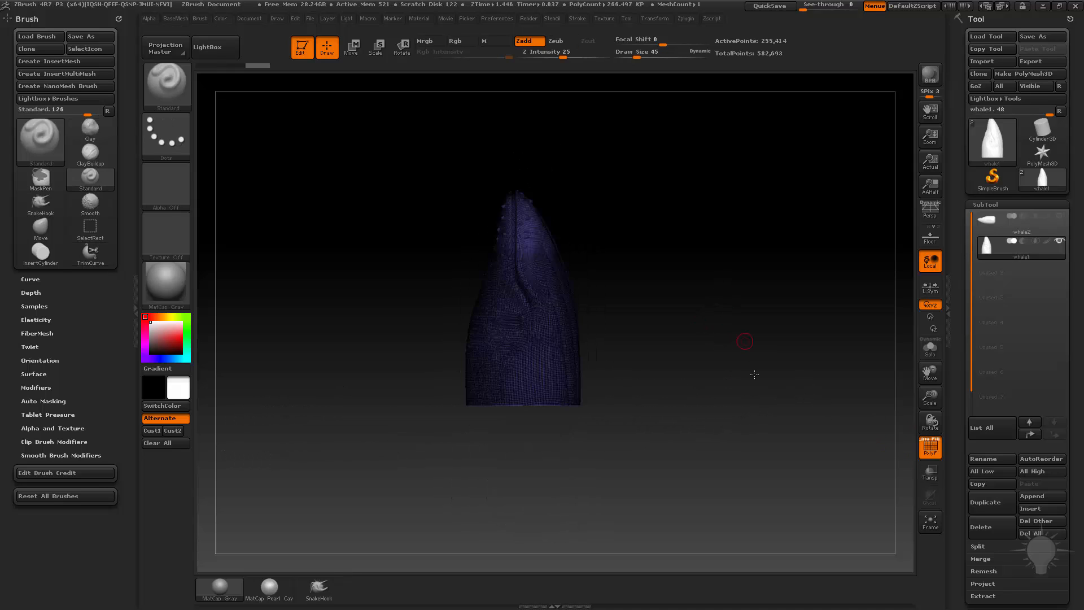
drag(739, 282, 651, 332)
mouse_move(503, 429)
mouse_down()
mouse_move(530, 380)
mouse_move(498, 435)
mouse_up()
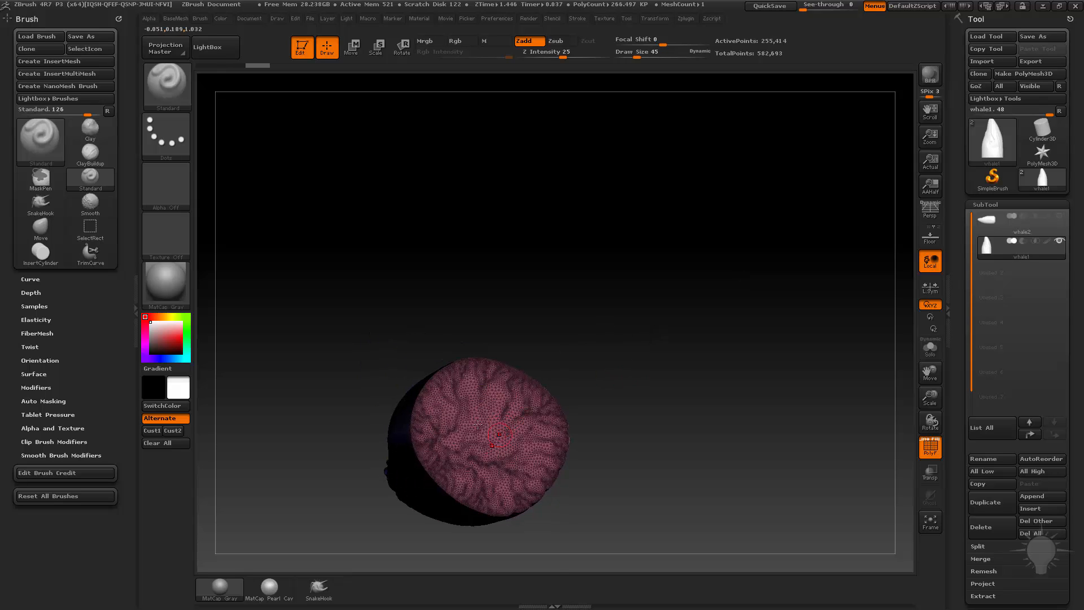
drag(598, 294, 452, 365)
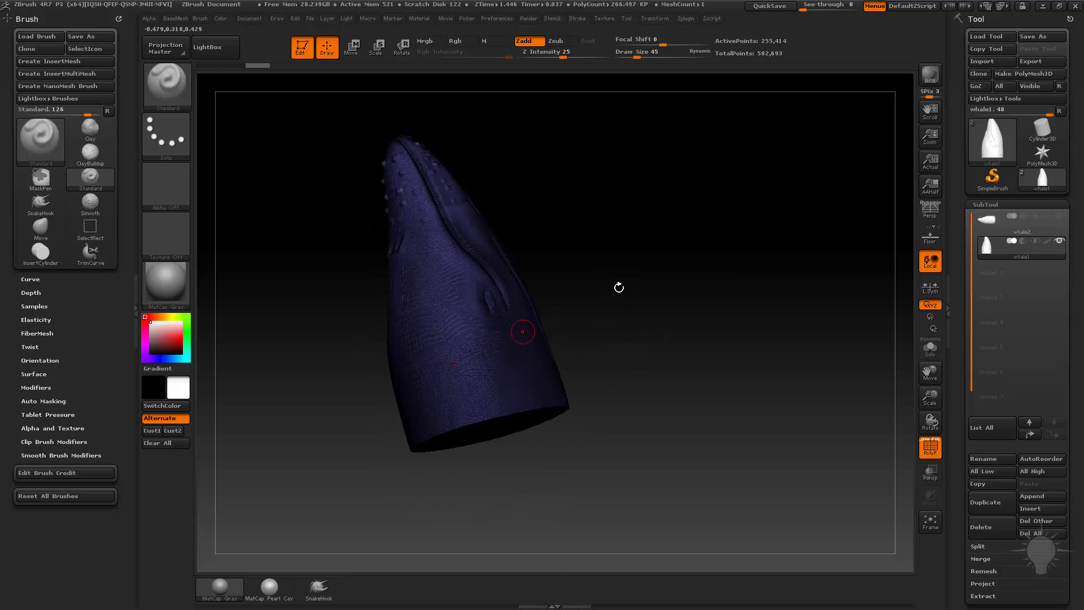
drag(619, 288, 545, 315)
drag(627, 313, 670, 255)
Hide the polygroup of the whale's cut face and delete the hidden polygons
ctrl+shift+click(528, 454)
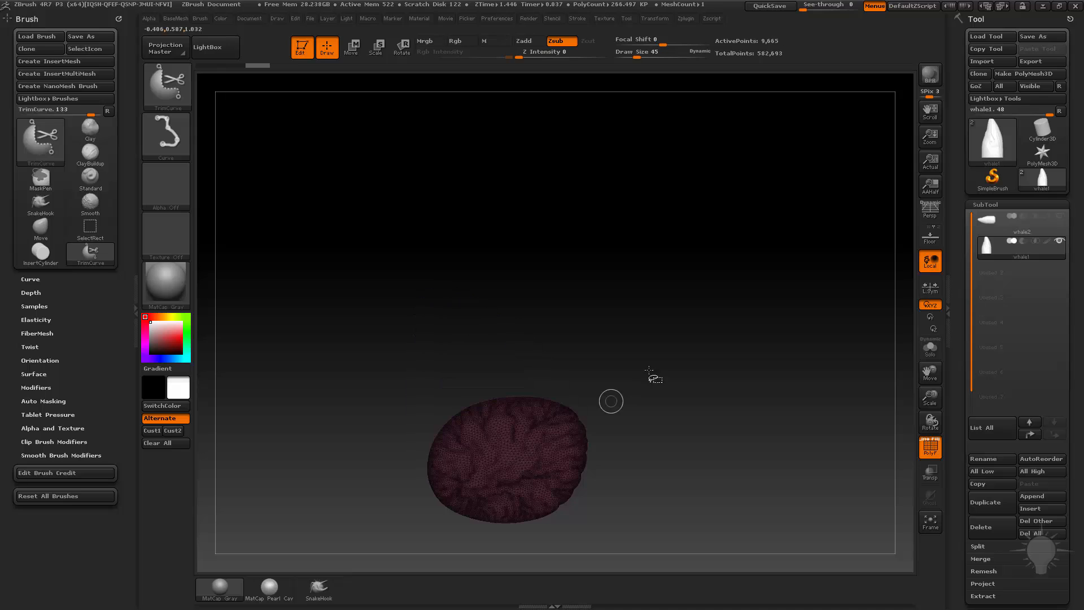
key(b)
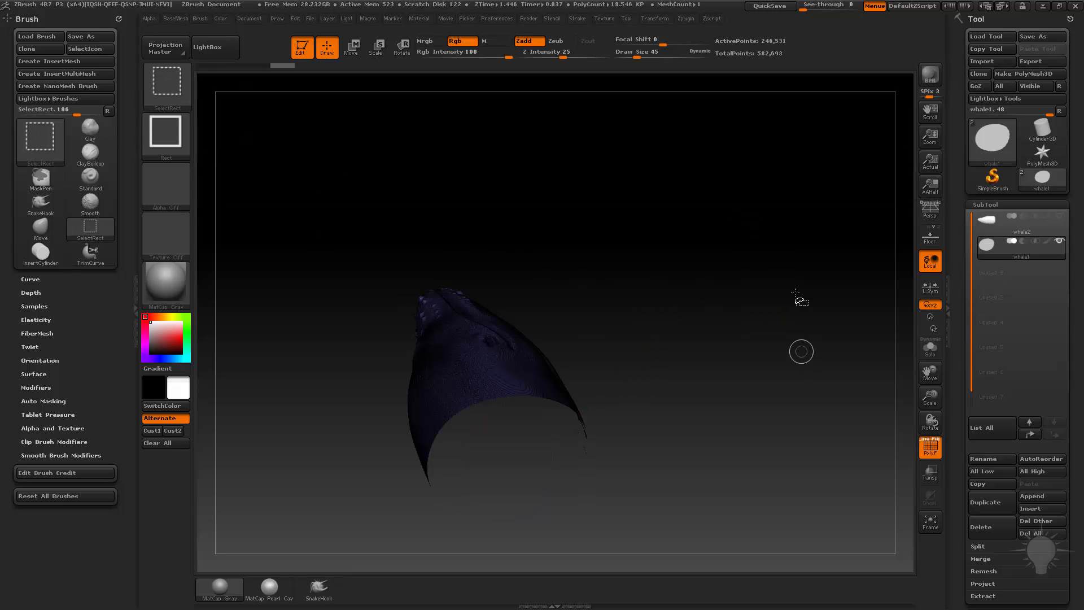
mouse_move(799, 300)
mouse_down()
mouse_move(750, 331)
mouse_move(743, 310)
mouse_up()
key(g)
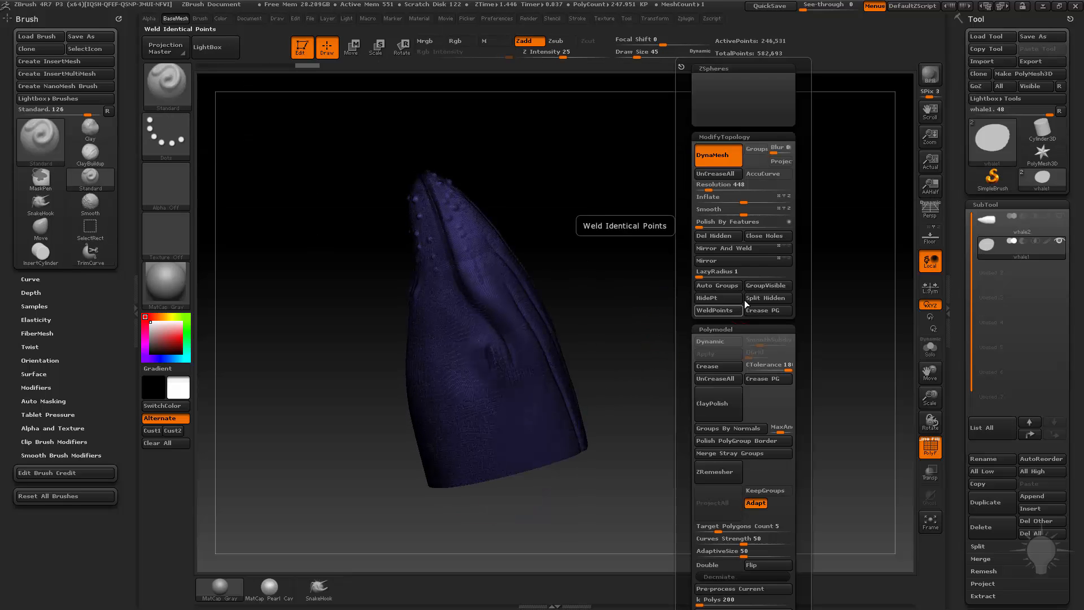
click(723, 237)
Remesh the open-ended whale with ZRemesher at the current target polygon count
alt+drag(605, 361, 960, 424)
alt+drag(848, 420, 848, 382)
mouse_move(848, 381)
mouse_down()
mouse_move(797, 387)
mouse_move(848, 388)
mouse_up()
drag(960, 404, 978, 260)
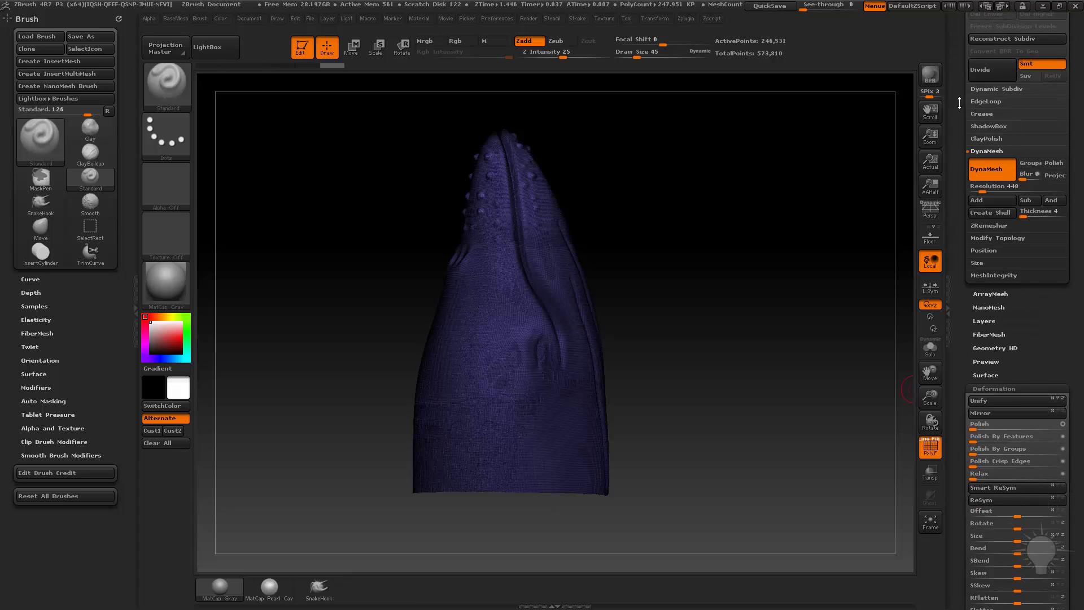
drag(960, 102, 961, 173)
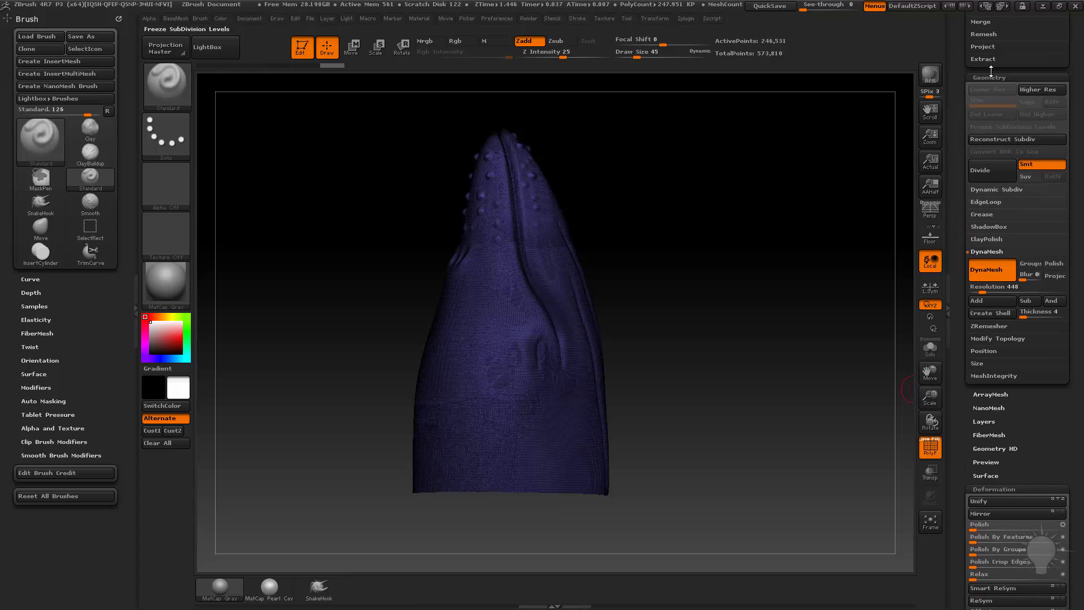
click(990, 326)
click(993, 344)
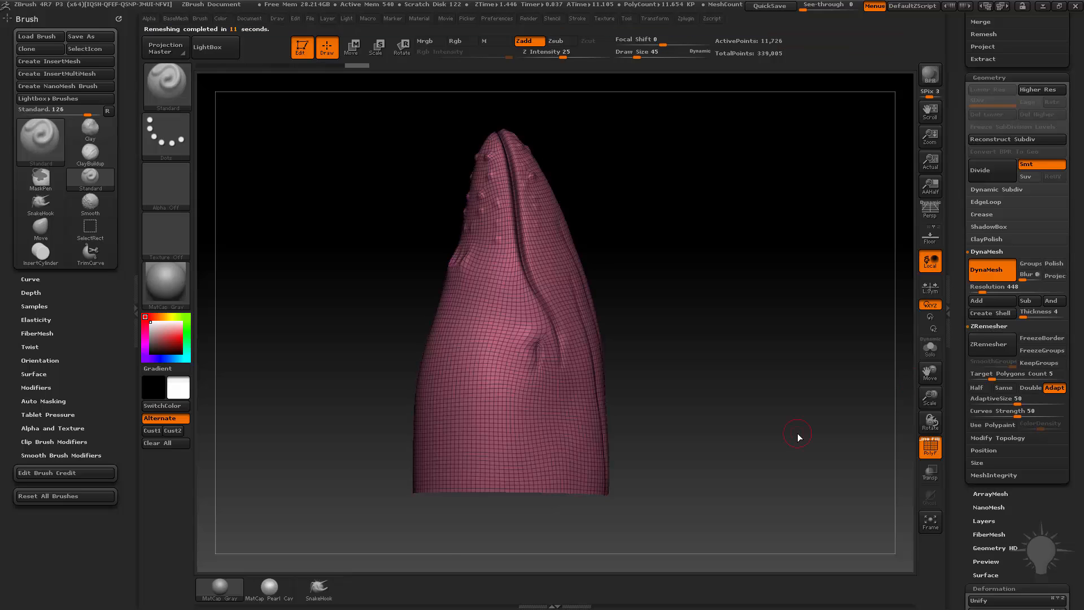
Set the ZRemesher adaptive size to 0, enable Half, and remesh the whale again
drag(779, 243, 897, 294)
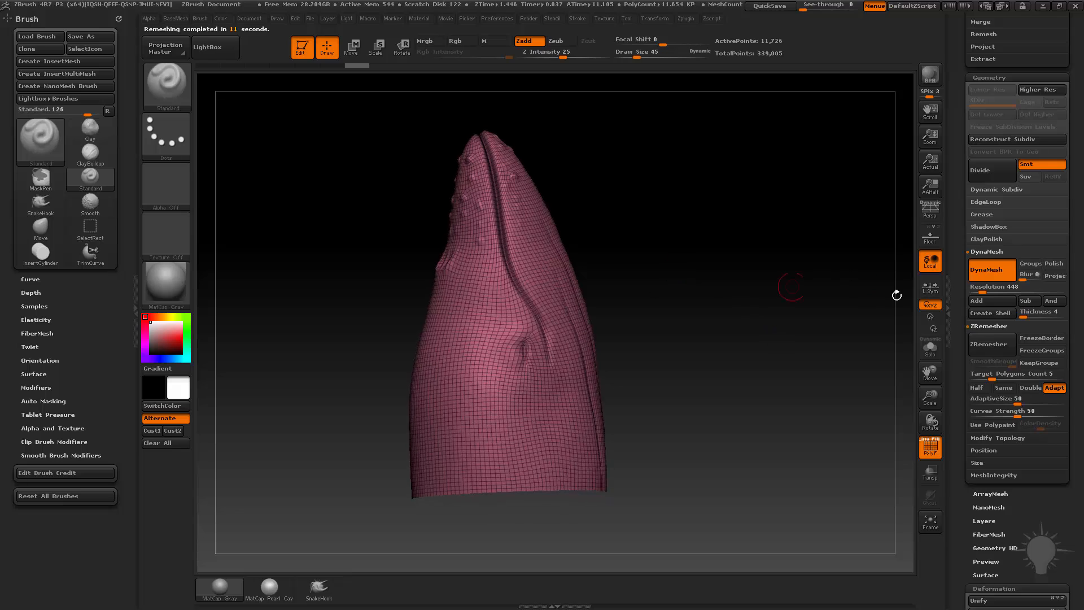
click(1000, 402)
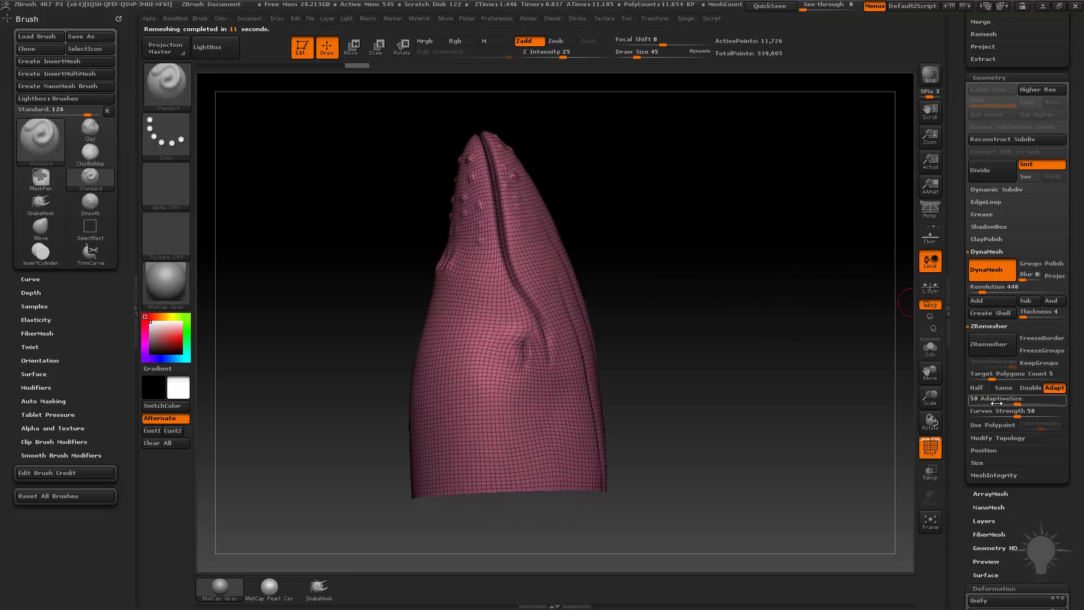
text(0)
click(977, 388)
click(992, 344)
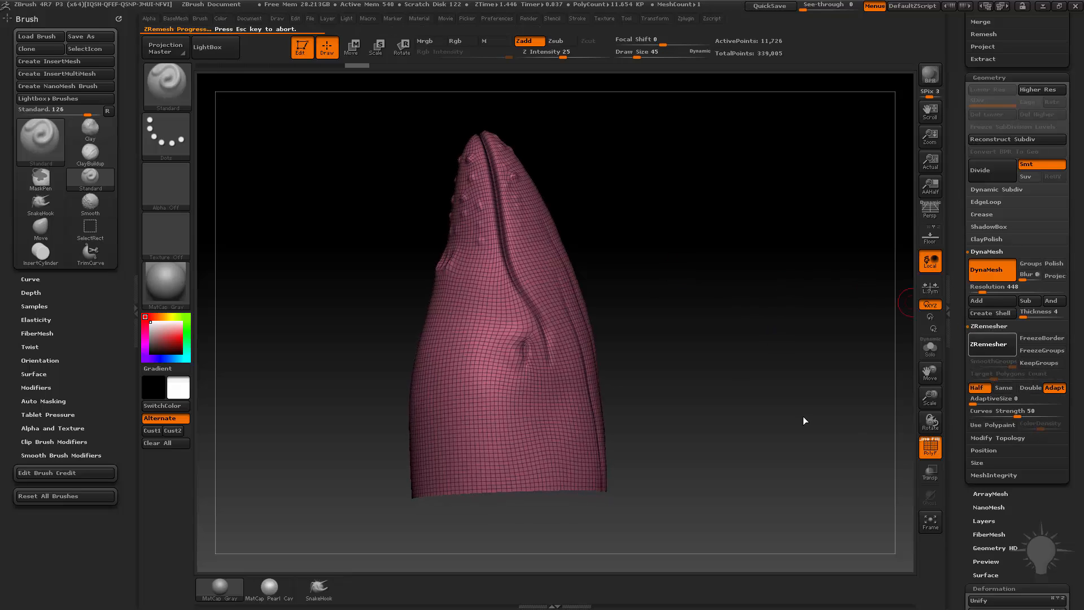
drag(753, 308, 772, 220)
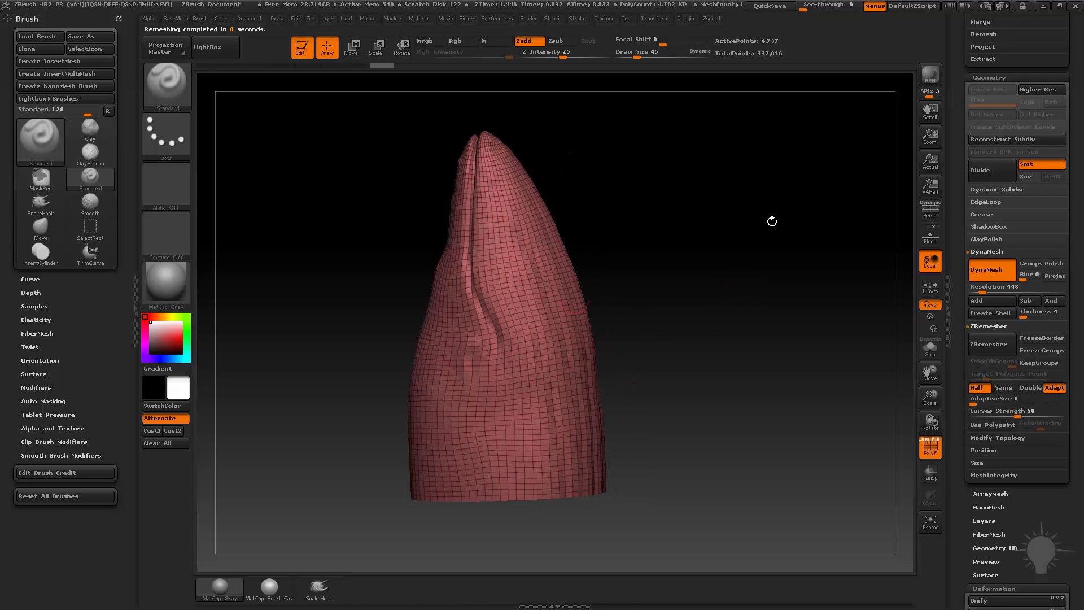
Halve the polygon density of the open-ended whale once more with ZRemesher
drag(781, 367, 938, 367)
click(988, 345)
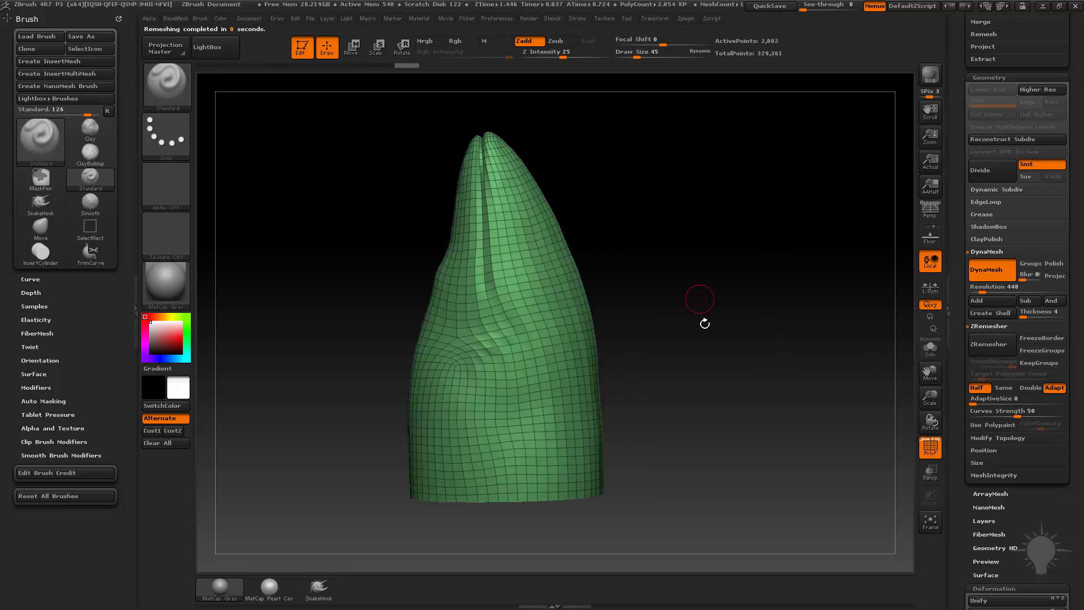
drag(702, 321, 733, 282)
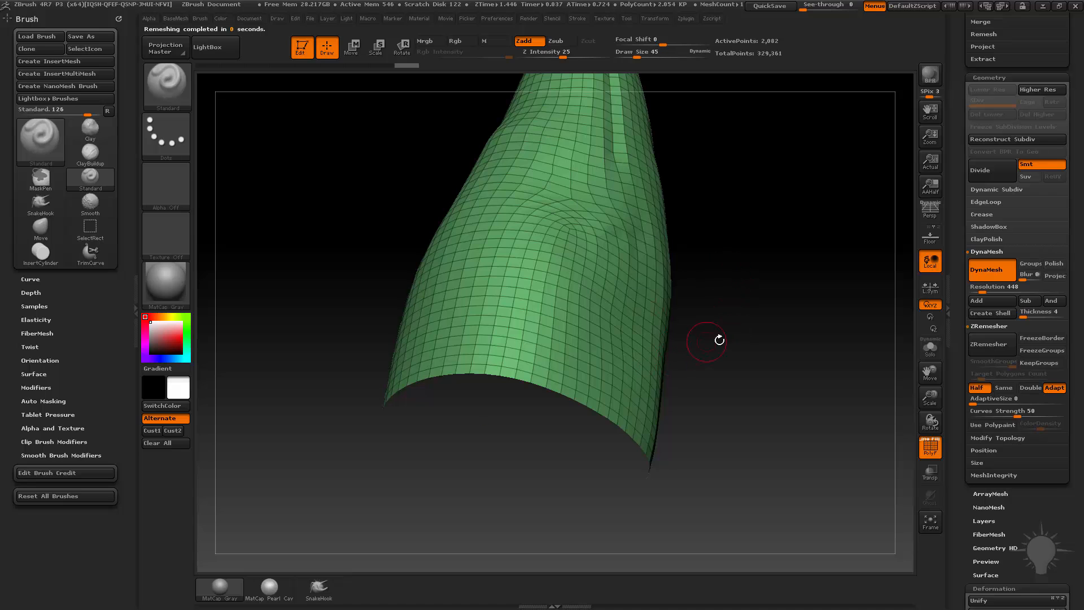
With the ZModeler brush, set QMesh to target Polygroup All and extrude the whale's surface inward to give it a wall
key(b)
key(z)
key(m)
drag(718, 334, 629, 425)
drag(710, 455, 648, 314)
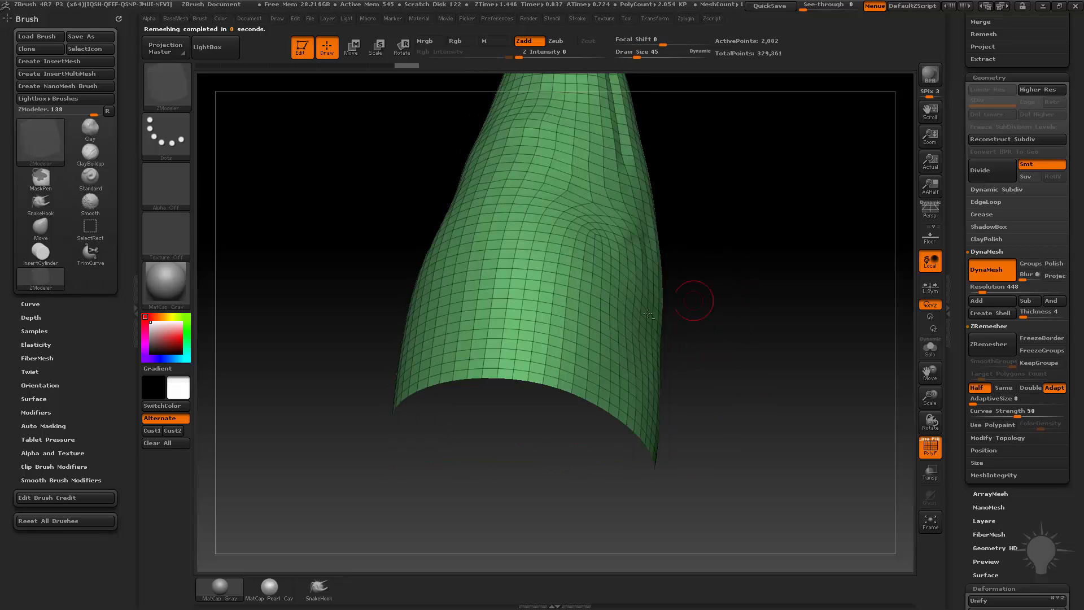
key(space)
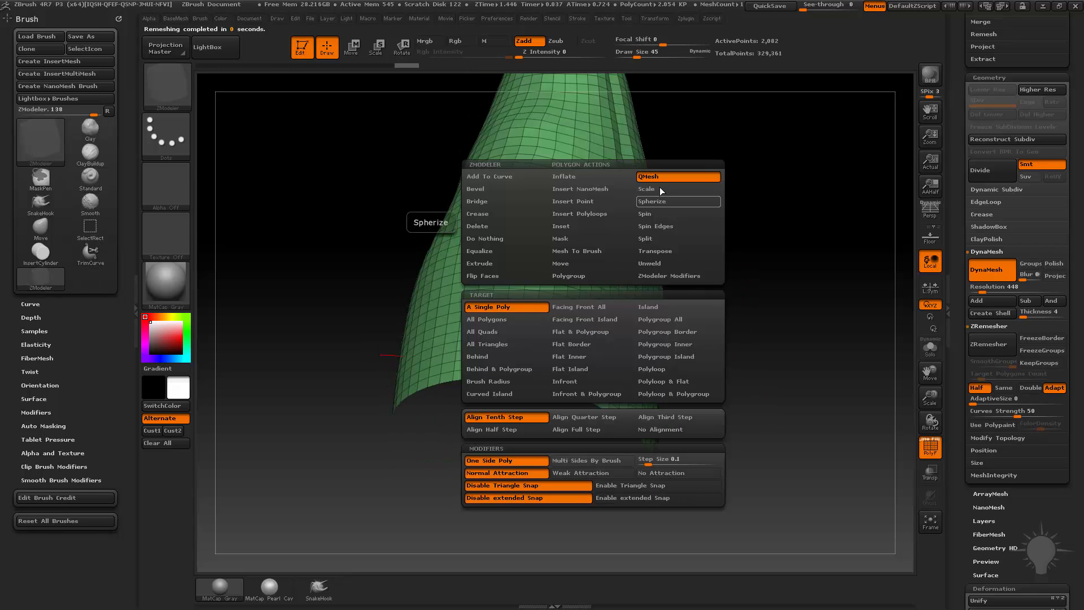
click(653, 320)
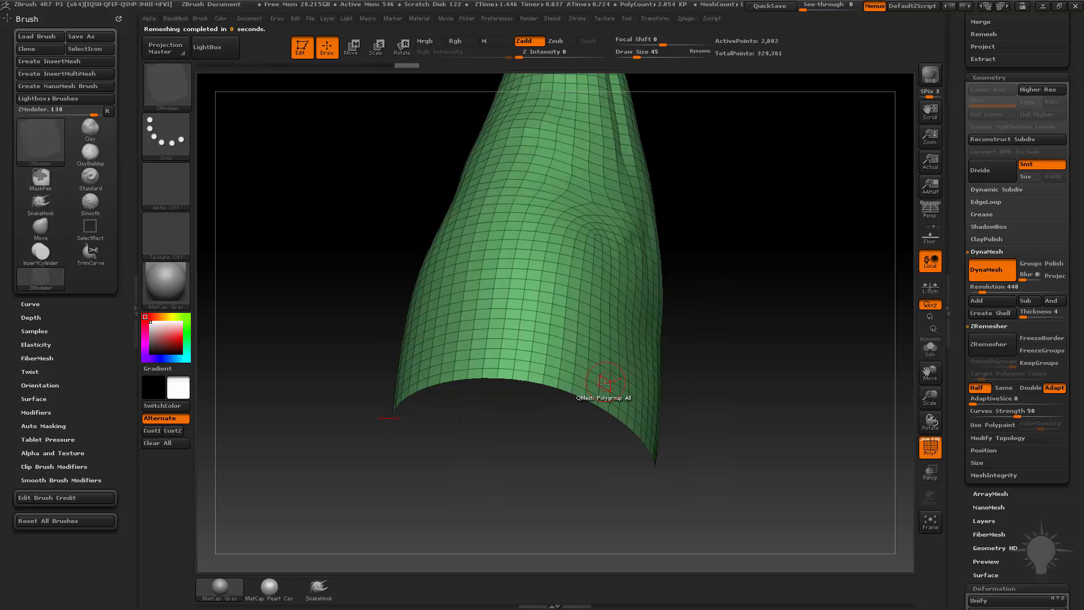
drag(595, 387, 618, 379)
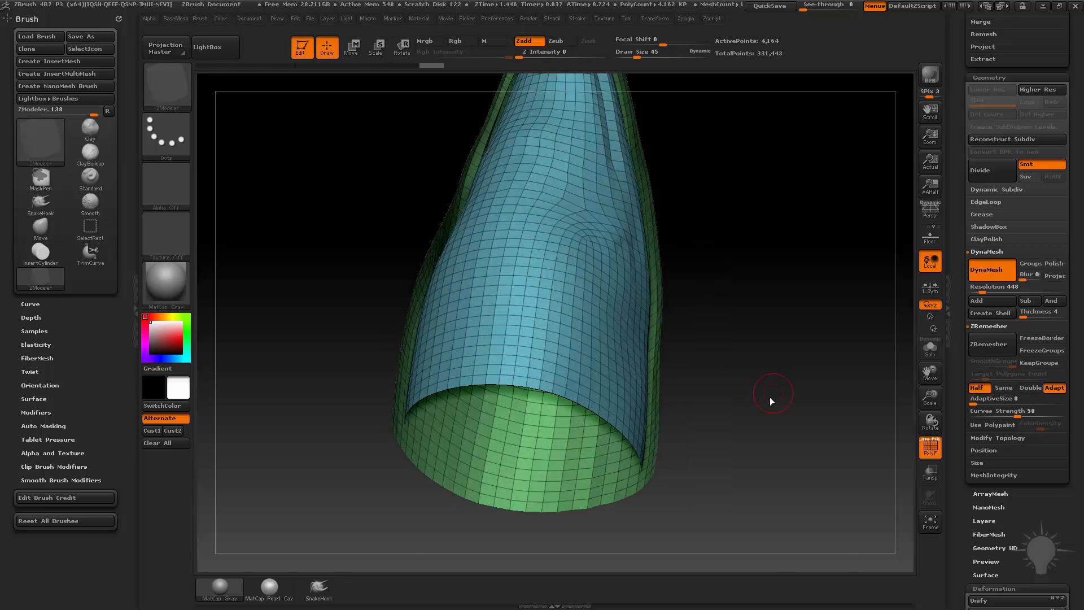
Flip the face normals of the thickened whale and thin its wall using QMesh on the inner polygroup
key(space)
drag(952, 420, 972, 450)
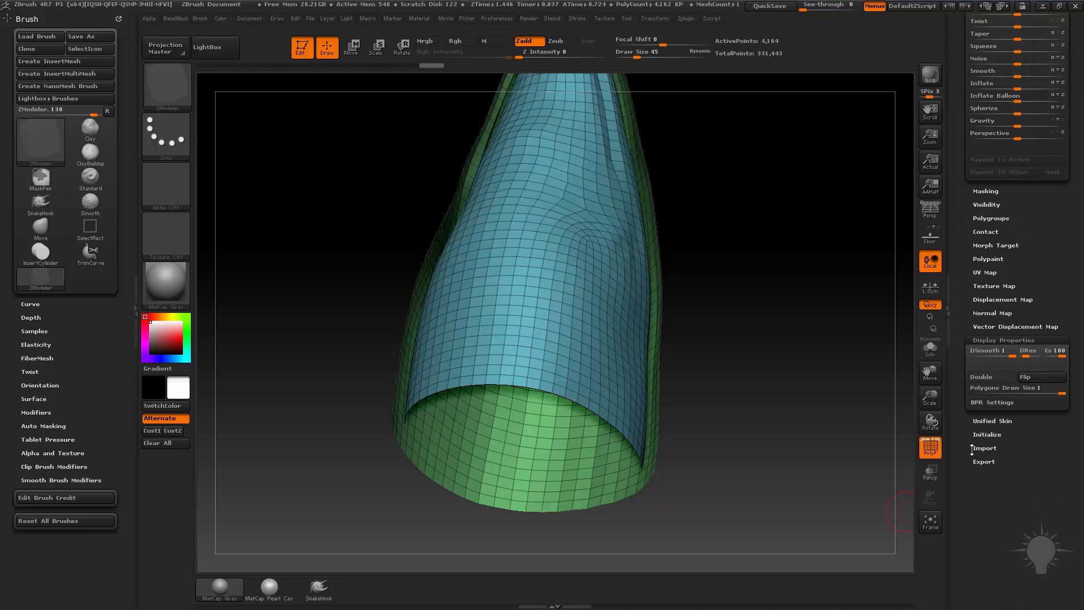
mouse_move(881, 375)
mouse_down()
mouse_move(757, 382)
mouse_move(796, 301)
mouse_move(668, 308)
mouse_move(662, 345)
mouse_up()
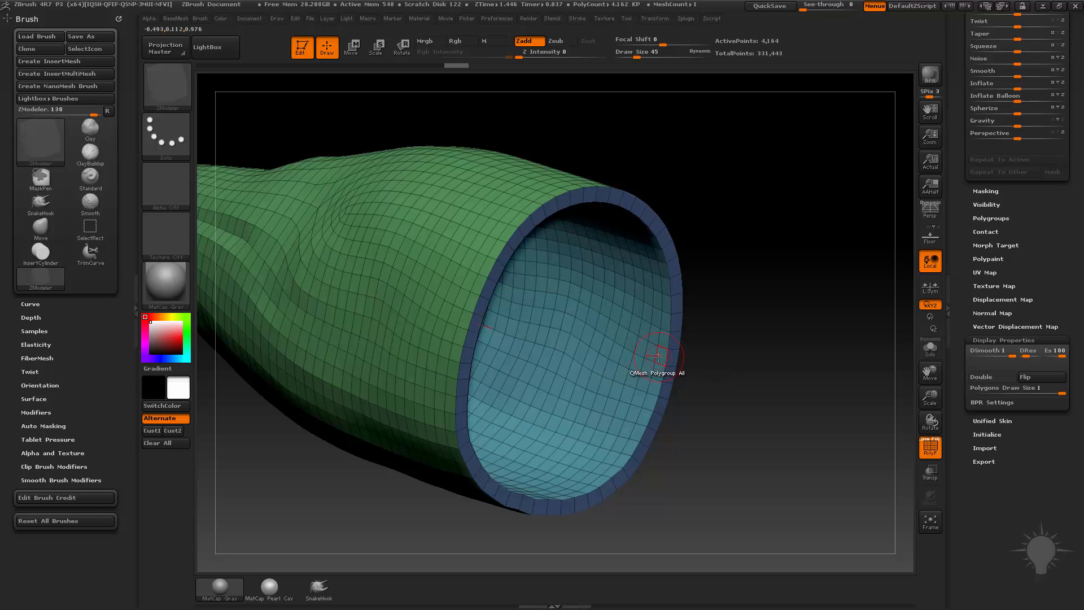
click(658, 357)
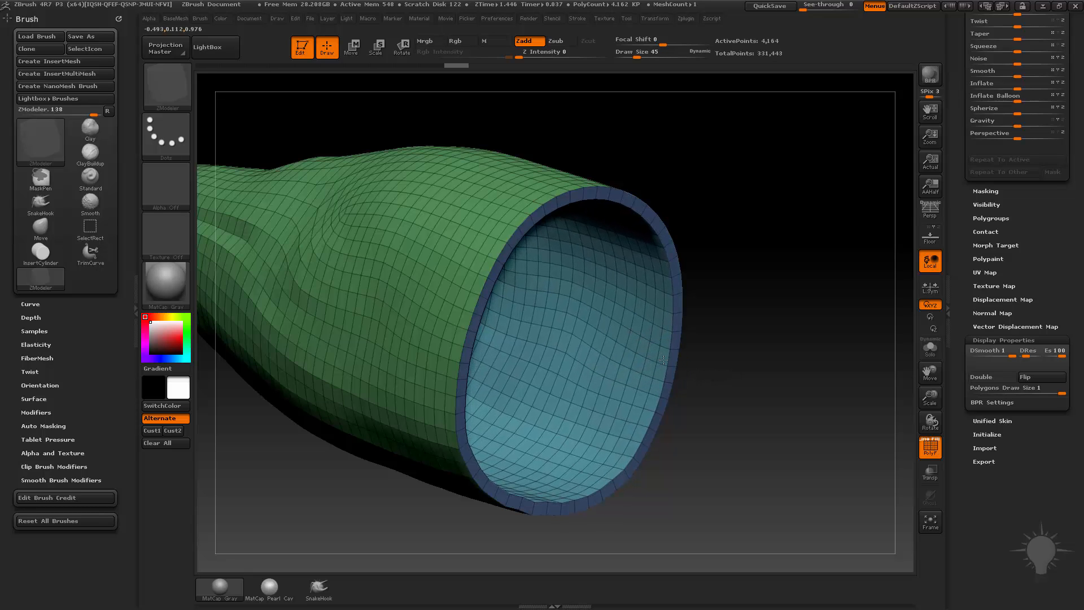
key(ctrl+z)
Isolate the outer polygroup of the whale shell, hiding the inner wall and rim
drag(683, 368, 710, 345)
shift+drag(821, 364, 777, 446)
shift+drag(725, 371, 730, 472)
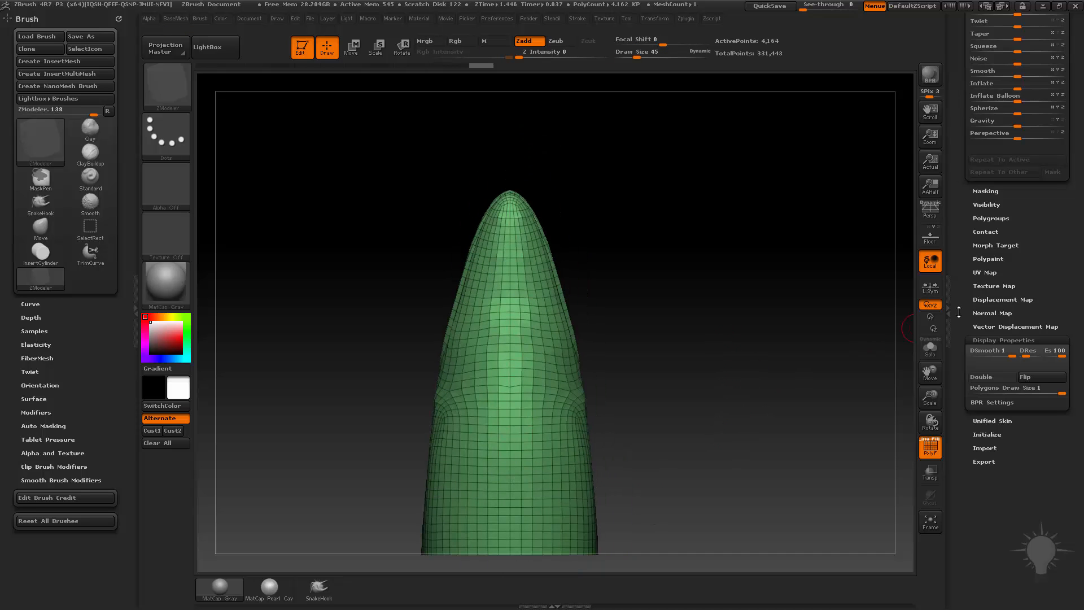
drag(962, 334, 954, 588)
mouse_move(870, 362)
mouse_down()
mouse_move(828, 356)
mouse_move(875, 346)
mouse_up()
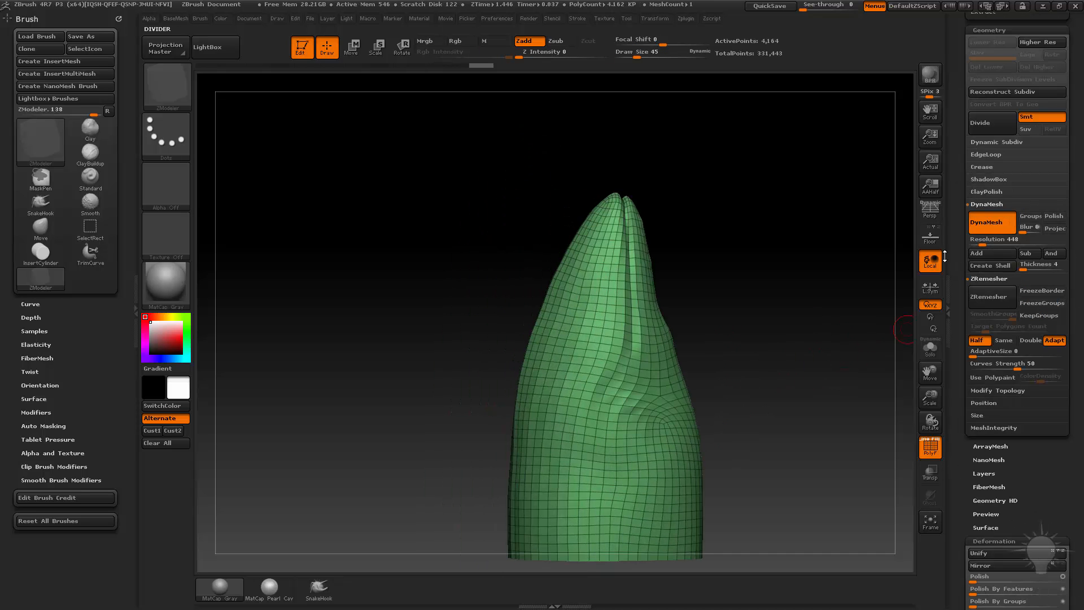
alt+drag(763, 327, 713, 276)
ctrl+shift+click(598, 339)
shift+drag(697, 349, 690, 354)
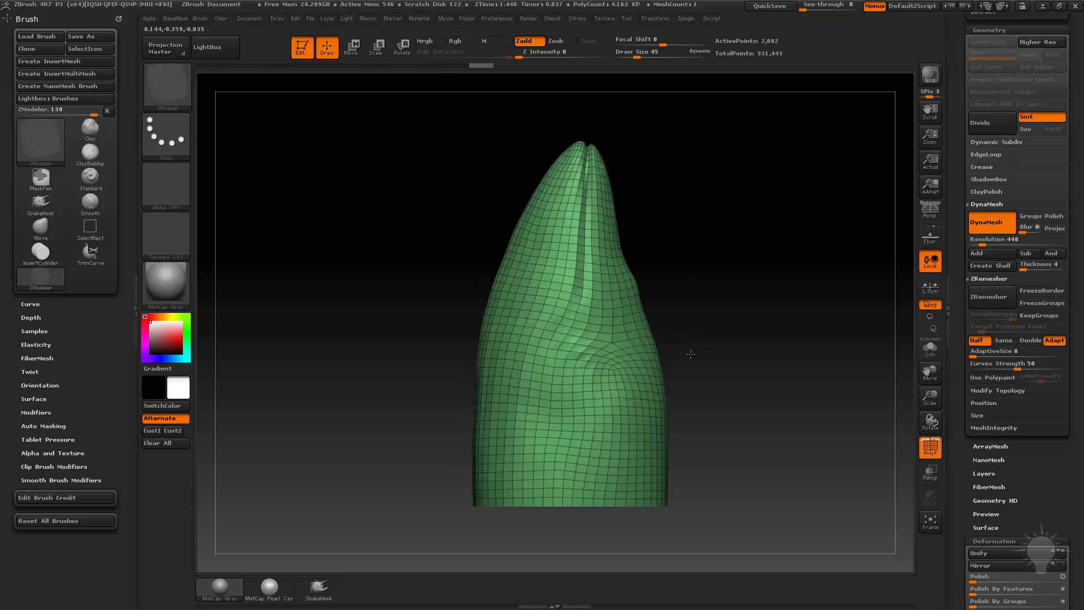
Show the original whale subtool and project its detail onto the isolated outer surface with ProjectAll
drag(959, 334, 968, 448)
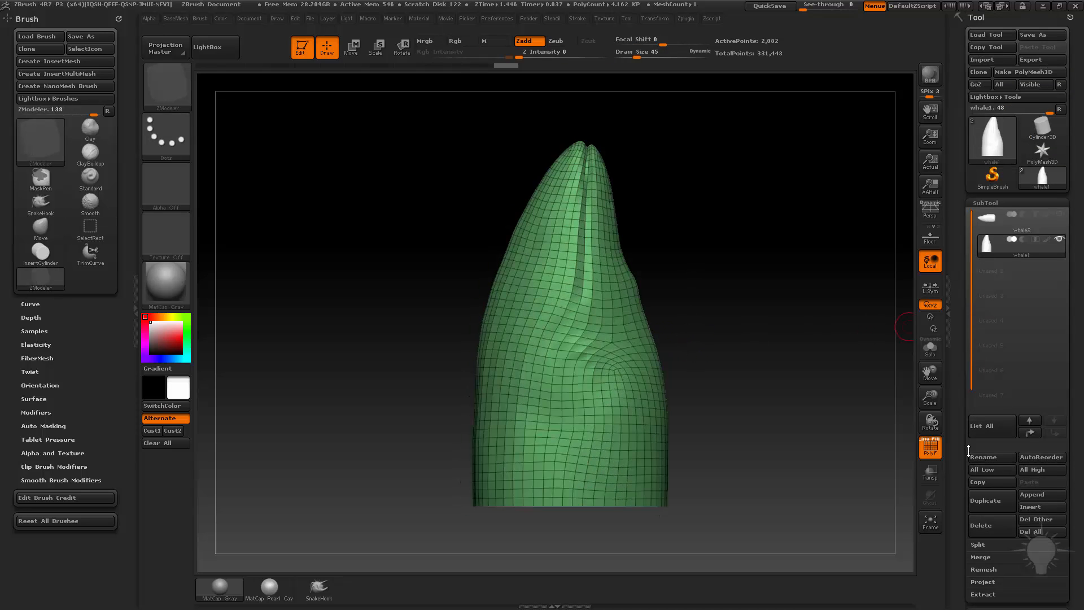
click(1059, 217)
mouse_move(779, 298)
mouse_down()
mouse_move(782, 330)
mouse_move(773, 307)
mouse_up()
drag(958, 406, 958, 299)
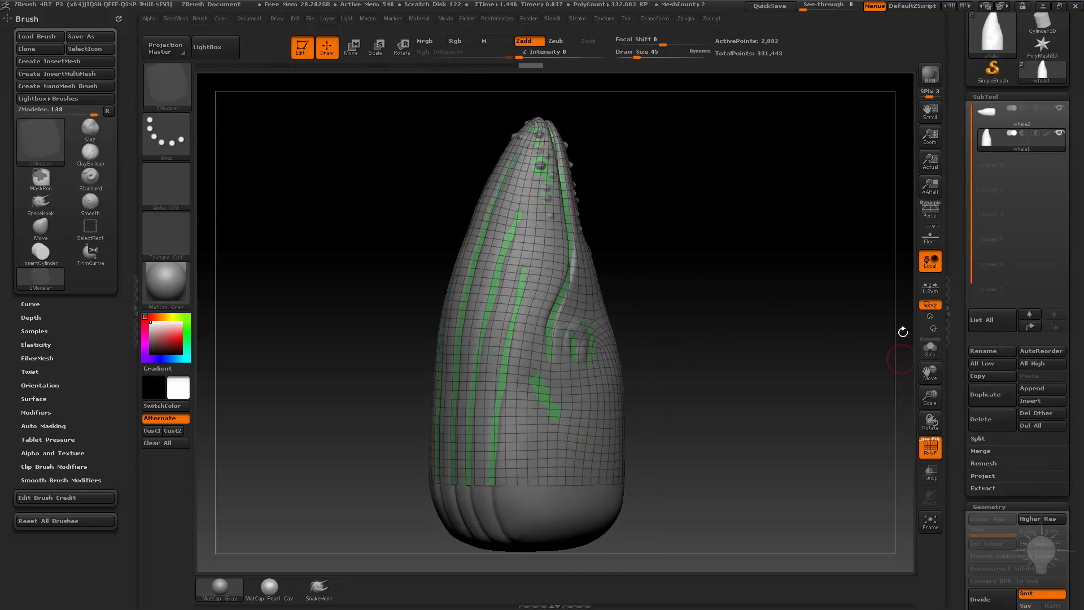
drag(965, 388, 965, 111)
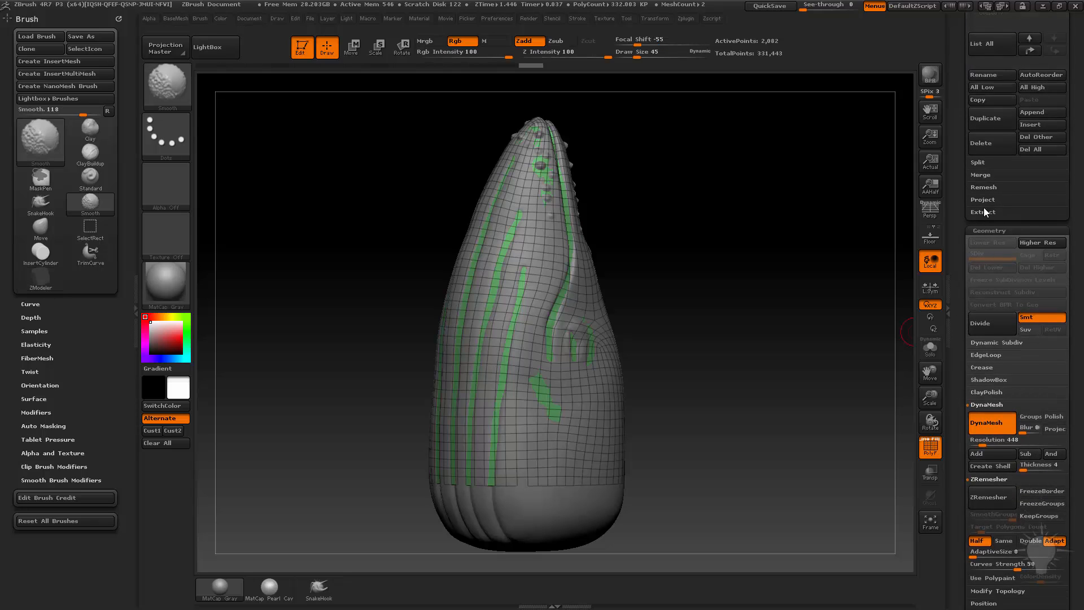
click(984, 201)
click(986, 228)
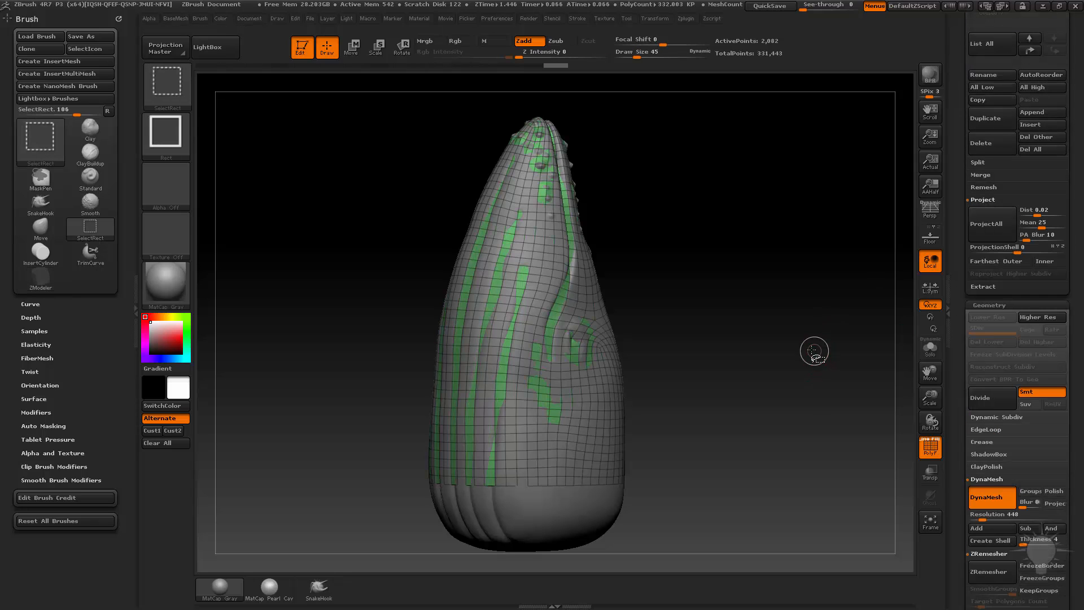
Solo the shell, unhide all its polygroups and crease the polygroup borders with Crease PG
click(929, 348)
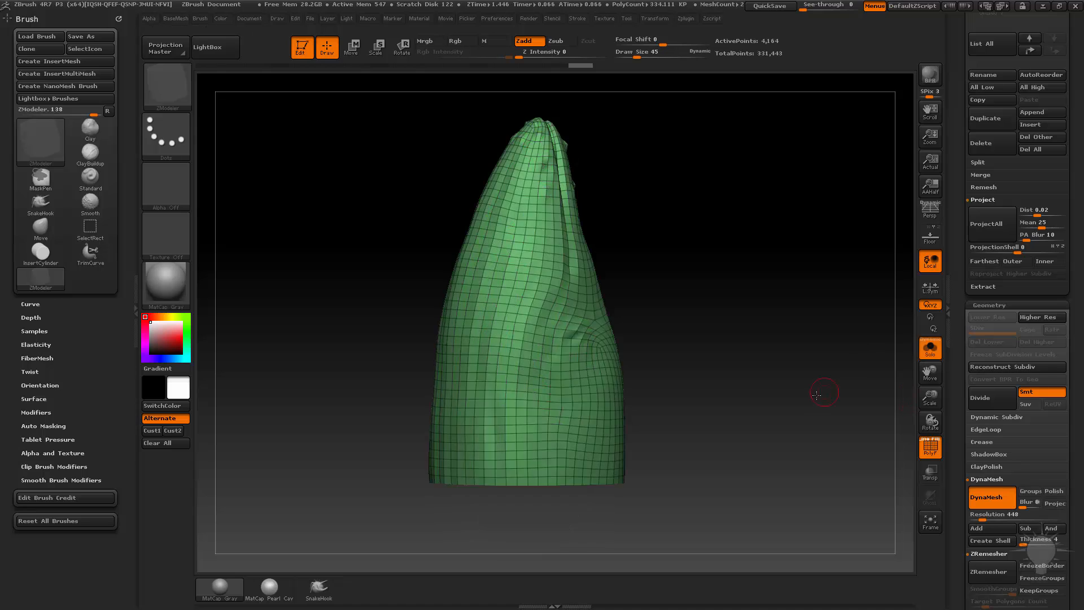
drag(748, 368, 583, 371)
drag(740, 404, 635, 464)
drag(792, 262, 846, 288)
mouse_move(962, 297)
mouse_down()
mouse_move(948, 193)
mouse_move(959, 164)
mouse_move(990, 141)
mouse_move(985, 222)
mouse_up()
key(shift)
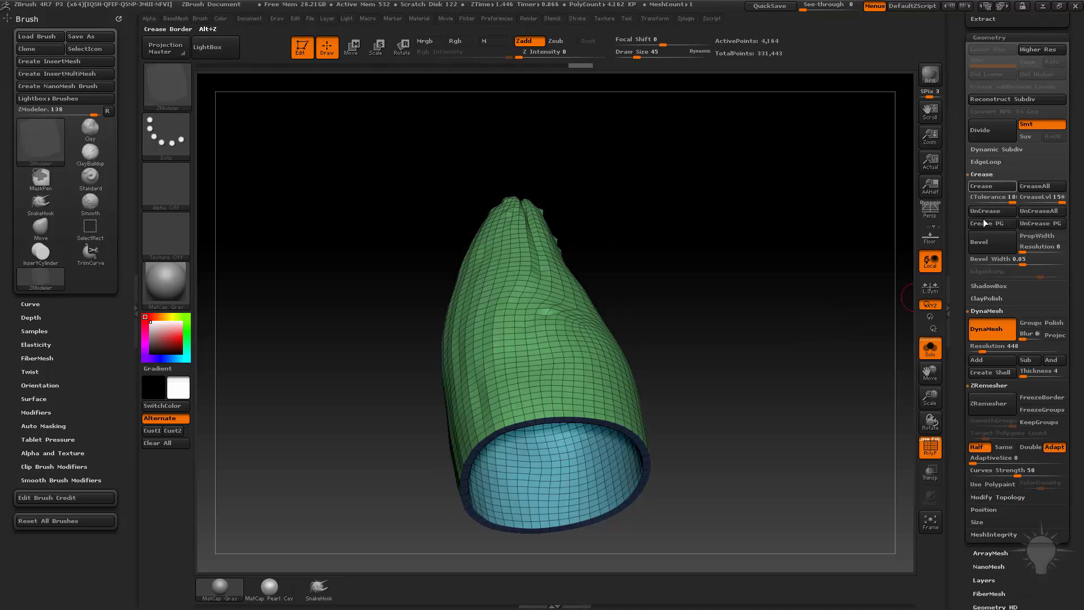
click(996, 223)
Subdivide the creased shell to level 2 and isolate its outer polygroup
drag(796, 292, 819, 350)
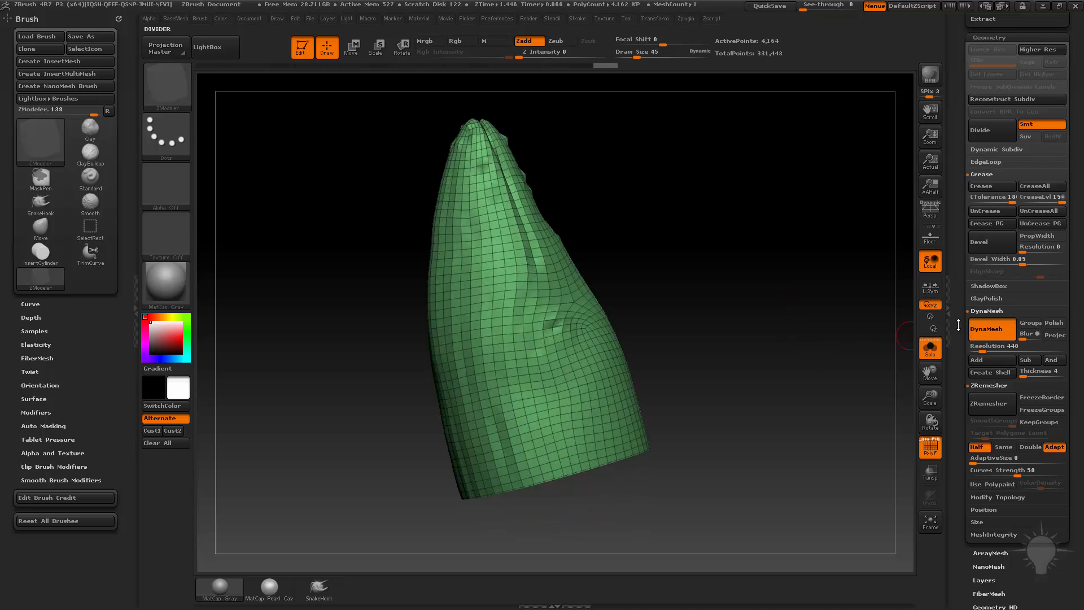
drag(959, 323, 870, 570)
ctrl+shift+click(744, 309)
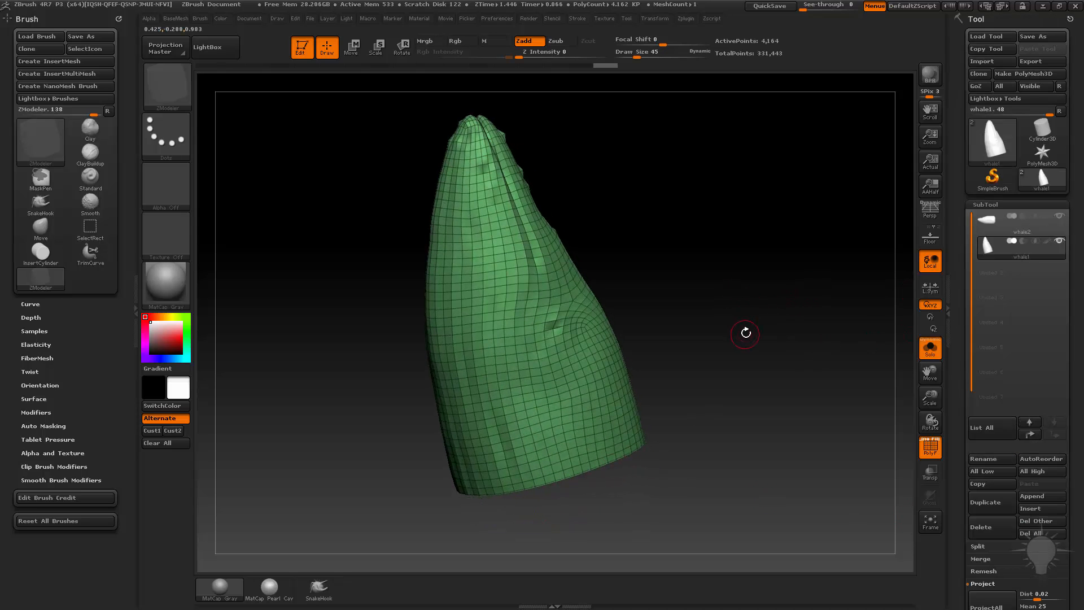
key(ctrl+shift)
ctrl+shift+click(562, 331)
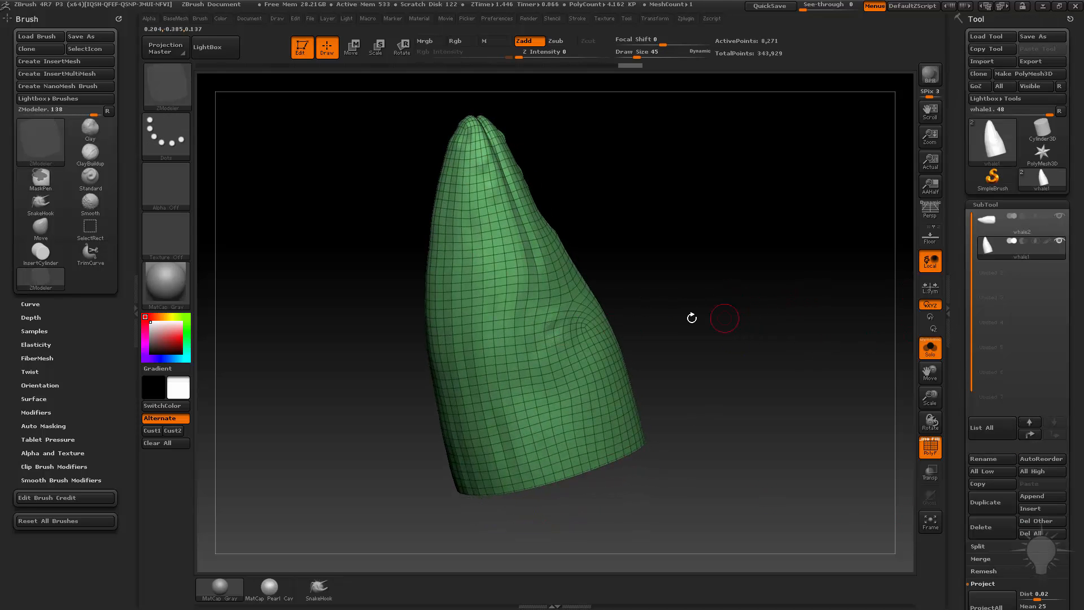
drag(693, 317, 676, 239)
drag(702, 297, 757, 291)
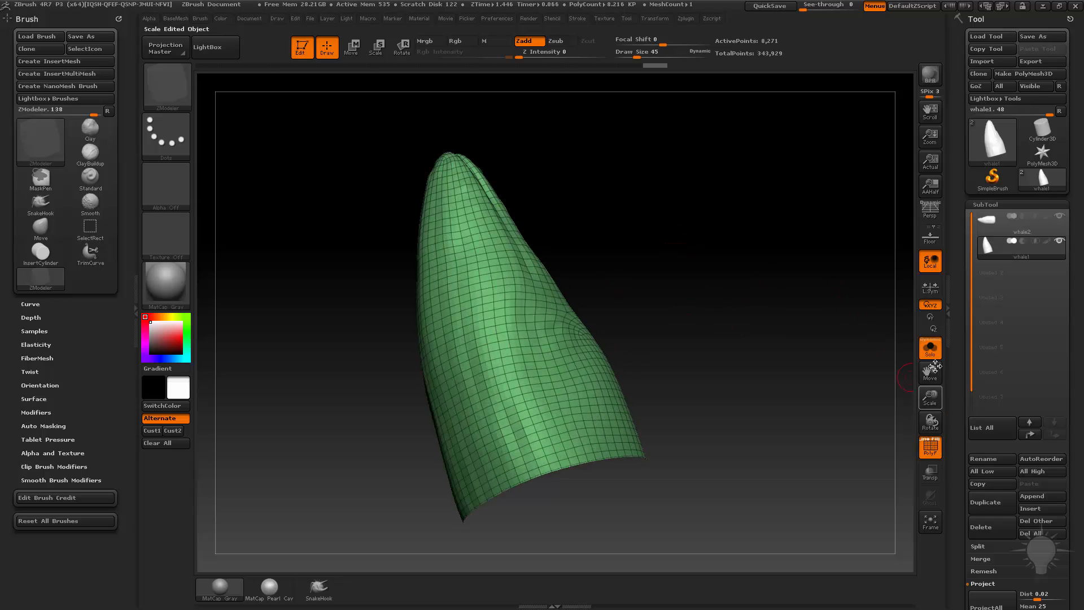
Turn off Solo, project the original whale onto the level 2 outer surface and unhide the rest of the shell
click(930, 349)
scroll(959, 407, down, 5)
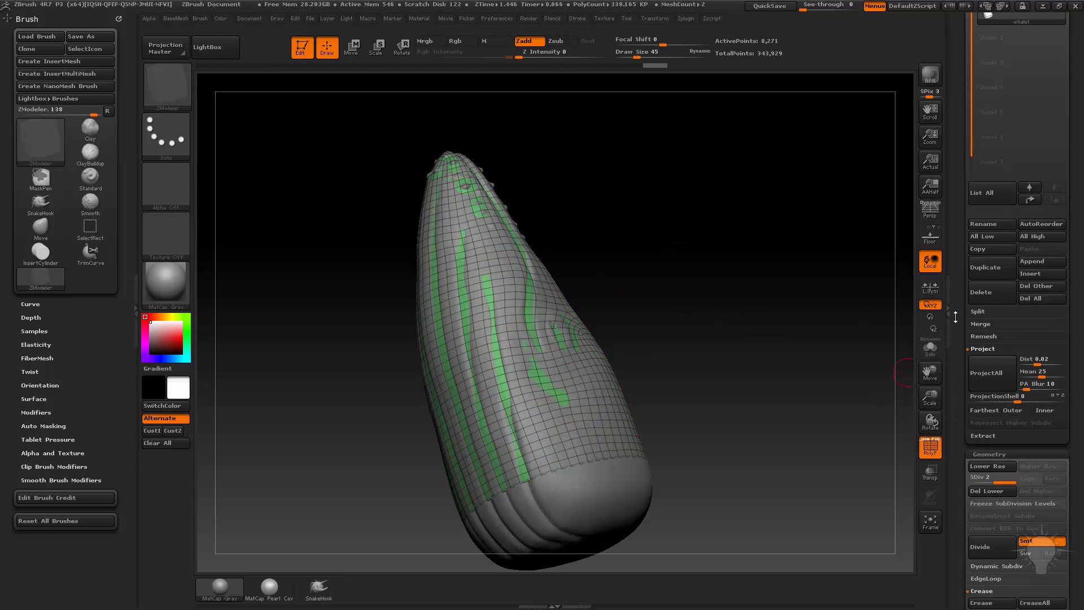
key(ctrl)
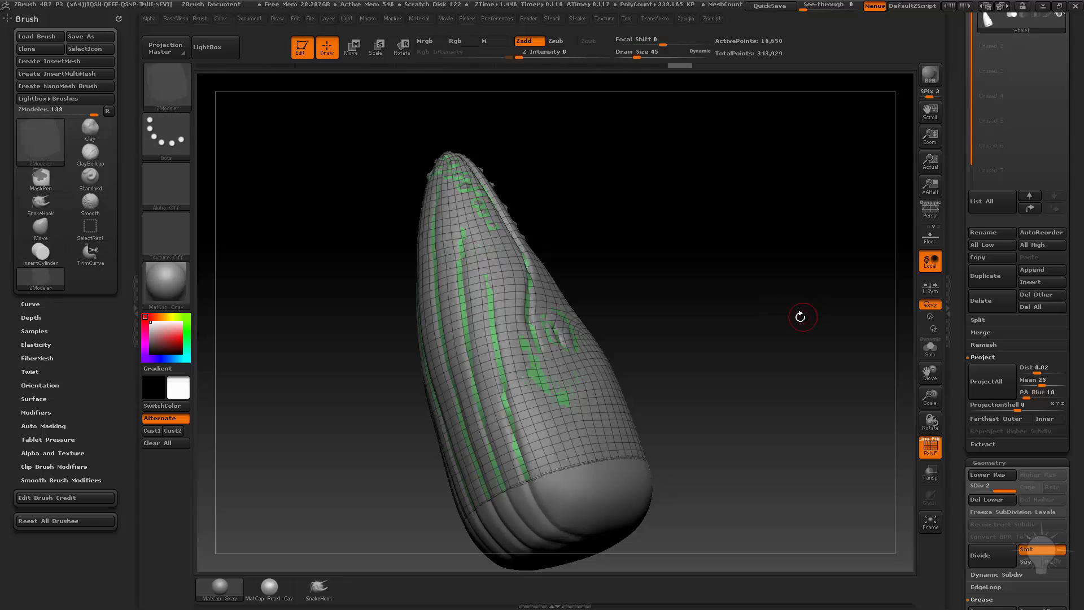
Subdivide the shell to level 3, isolate its outer polygroup and project the original whale's detail onto it
key(ctrl+d)
key(ctrl+shift)
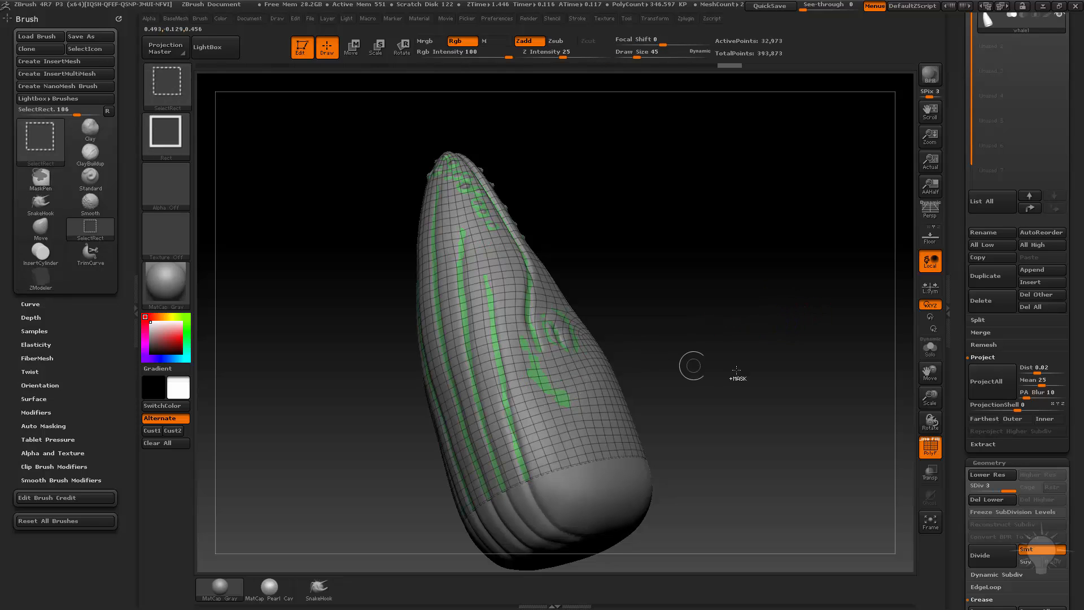
drag(728, 310, 746, 325)
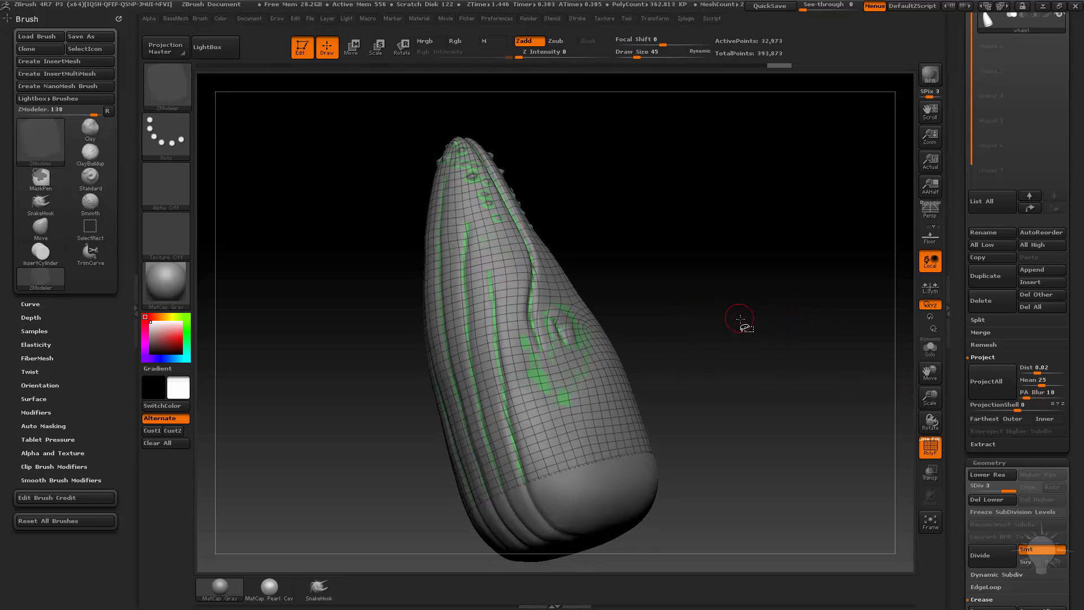
Unhide the full shell, subdivide it to level 4 and reproject the original detail onto only the outer polygroup
key(ctrl+shift)
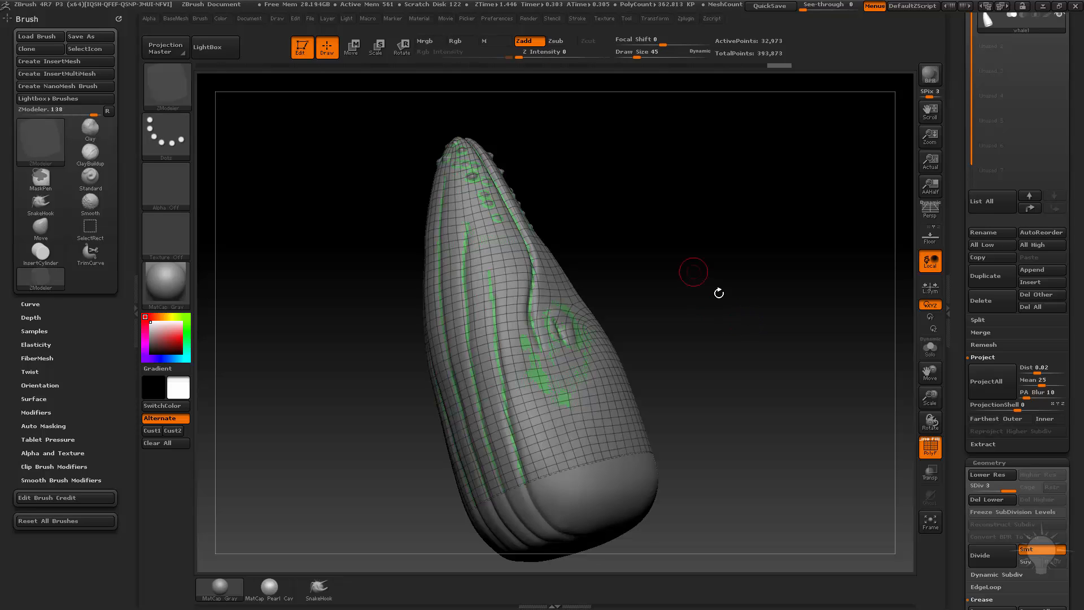
mouse_move(719, 292)
mouse_down()
mouse_move(699, 278)
mouse_move(713, 322)
mouse_up()
ctrl+shift+click(718, 331)
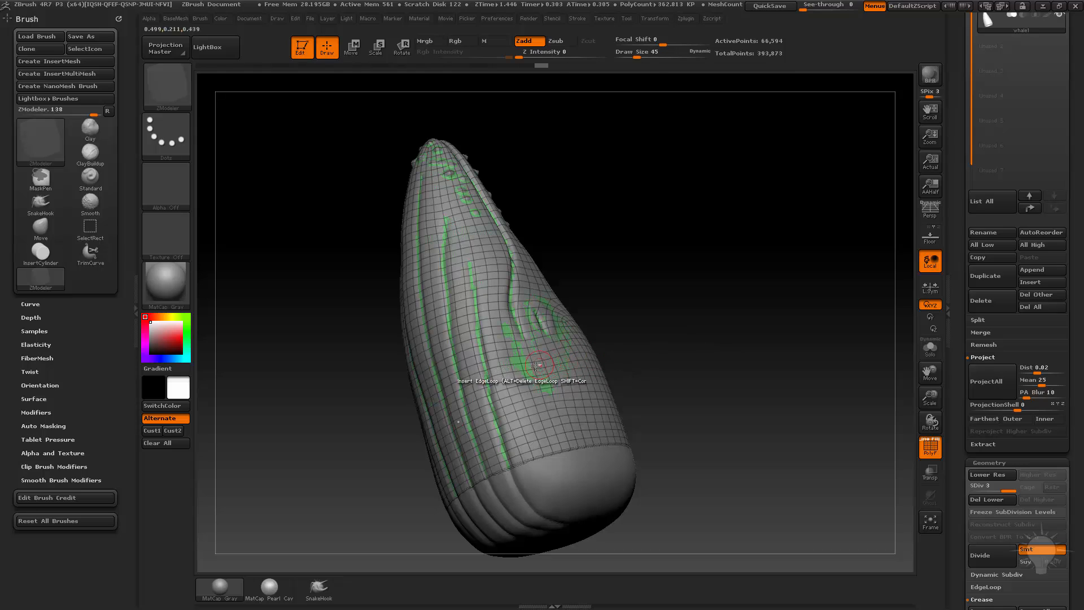
key(ctrl+d)
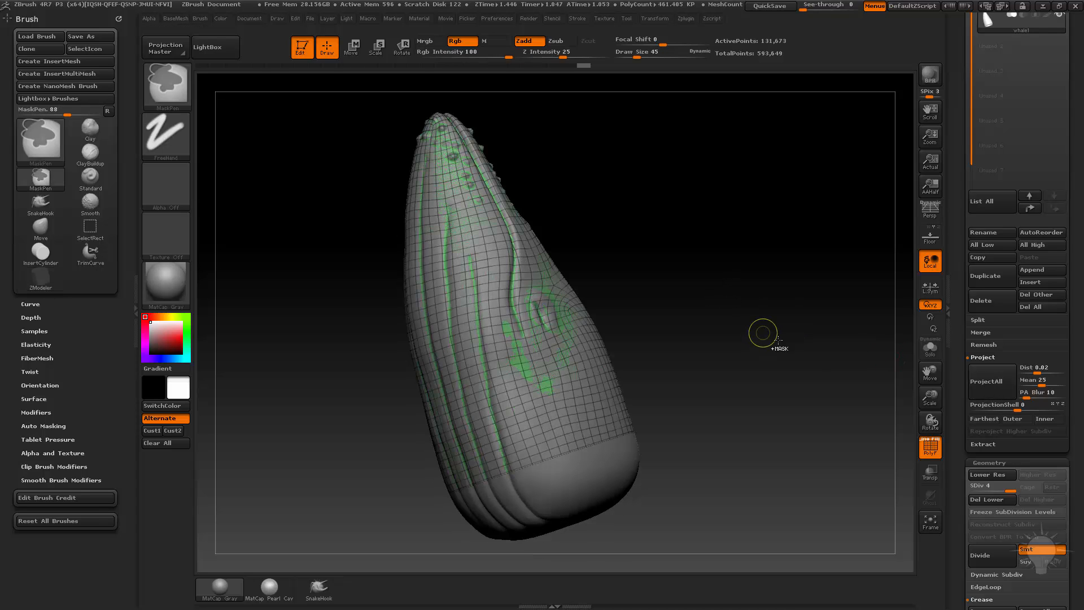
Subdivide the full shell to level 5 and project the original whale onto its isolated outer polygroup with ProjectAll
drag(733, 280, 723, 276)
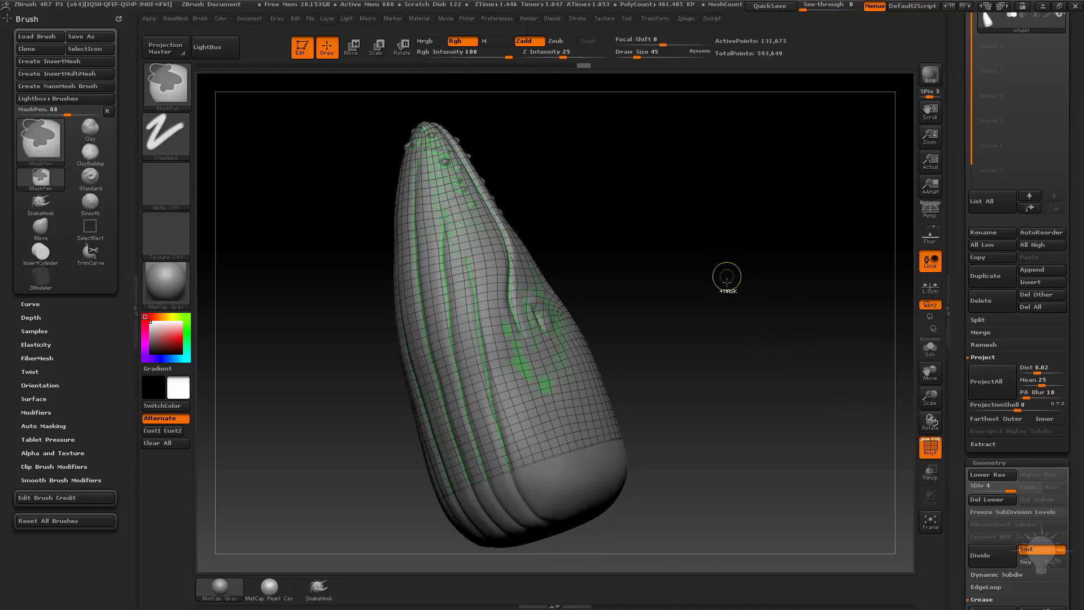
key(ctrl+shift)
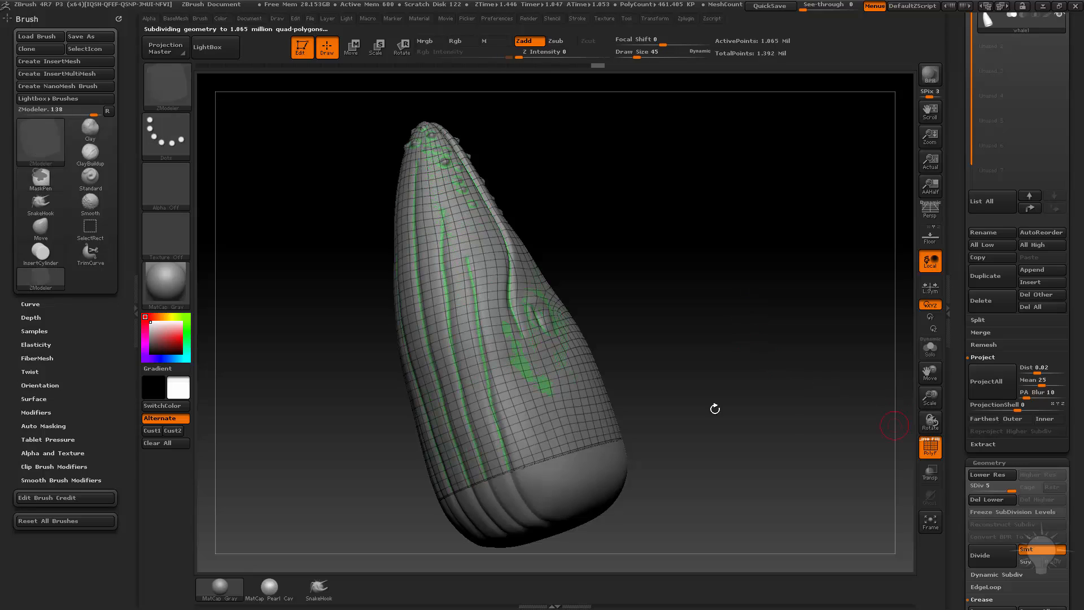
click(986, 381)
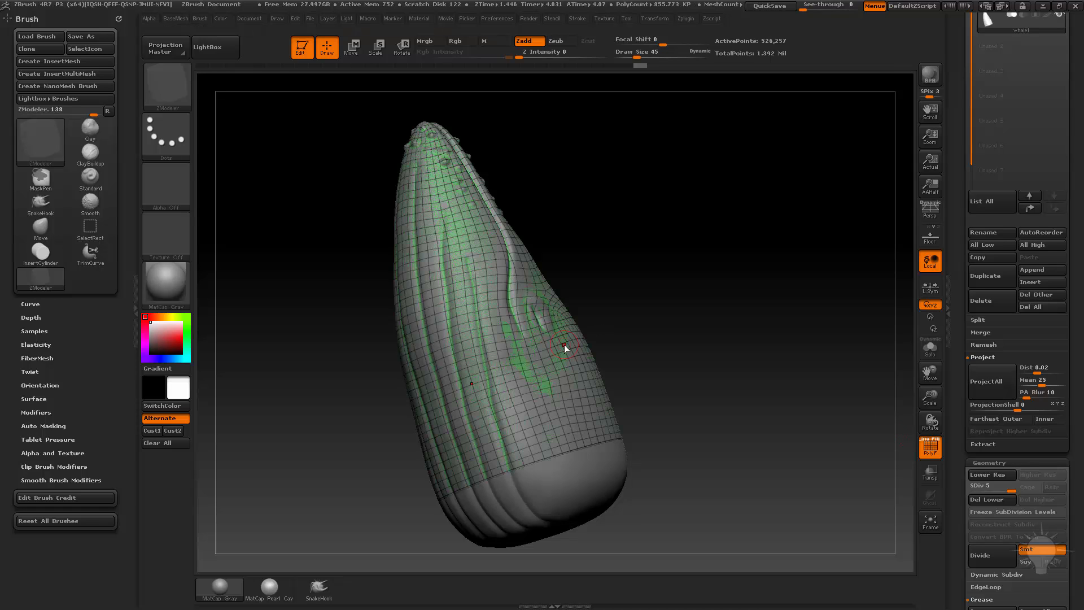
Solo the hollow whale, turn off PolyFrame display and examine the inside, the rim and the projected outer detail
click(930, 348)
drag(683, 341, 648, 395)
key(shift+f)
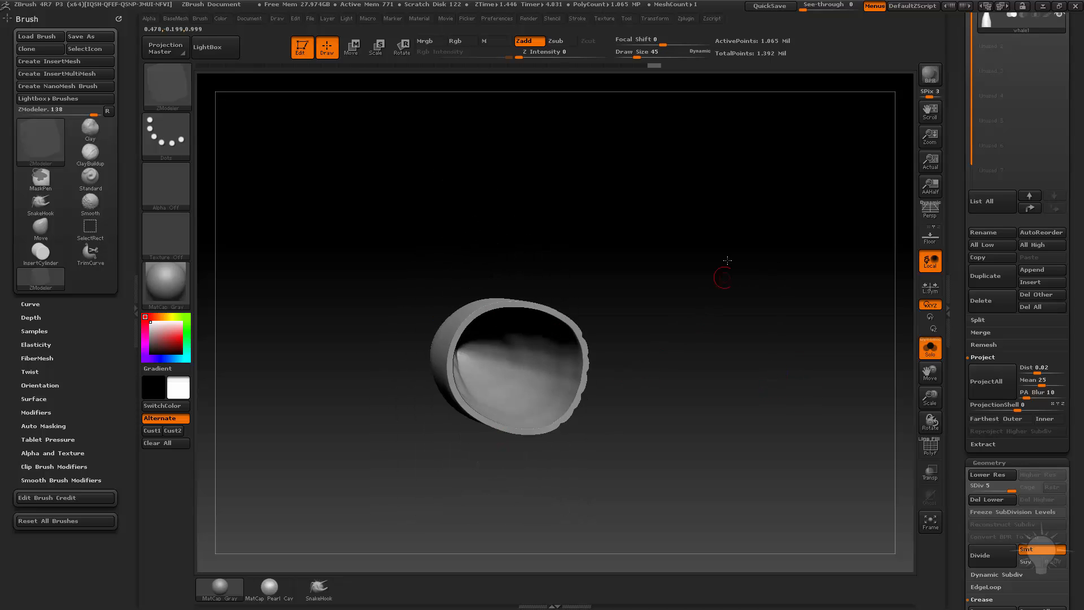
drag(727, 261, 647, 317)
alt+drag(690, 286, 770, 293)
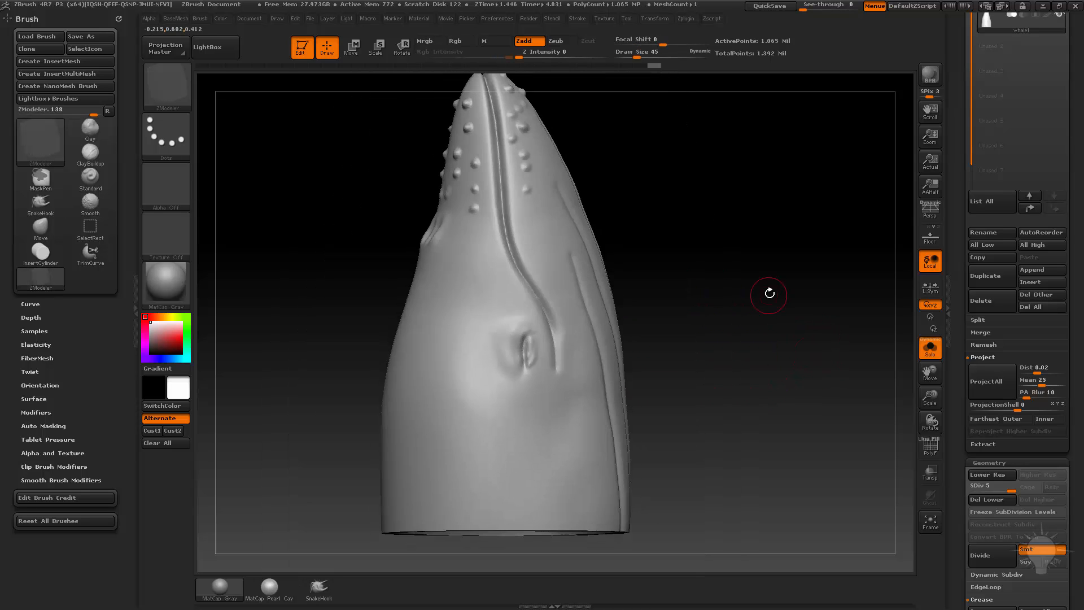
Remesh the hollow whale with DynaMesh at resolution 448 and examine the resulting shell inside and out
key(1)
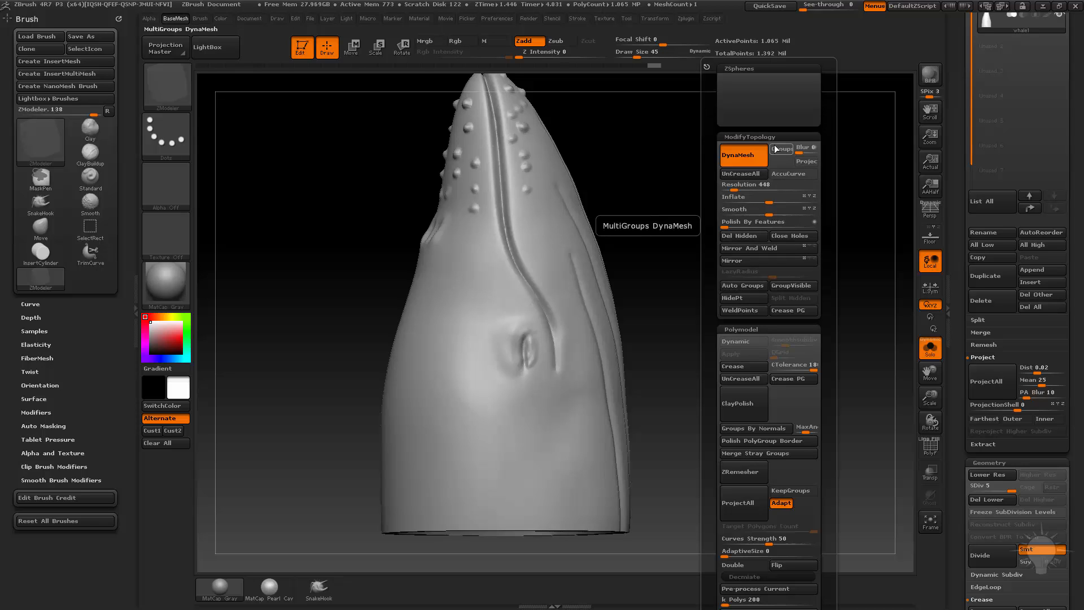
key(ctrl)
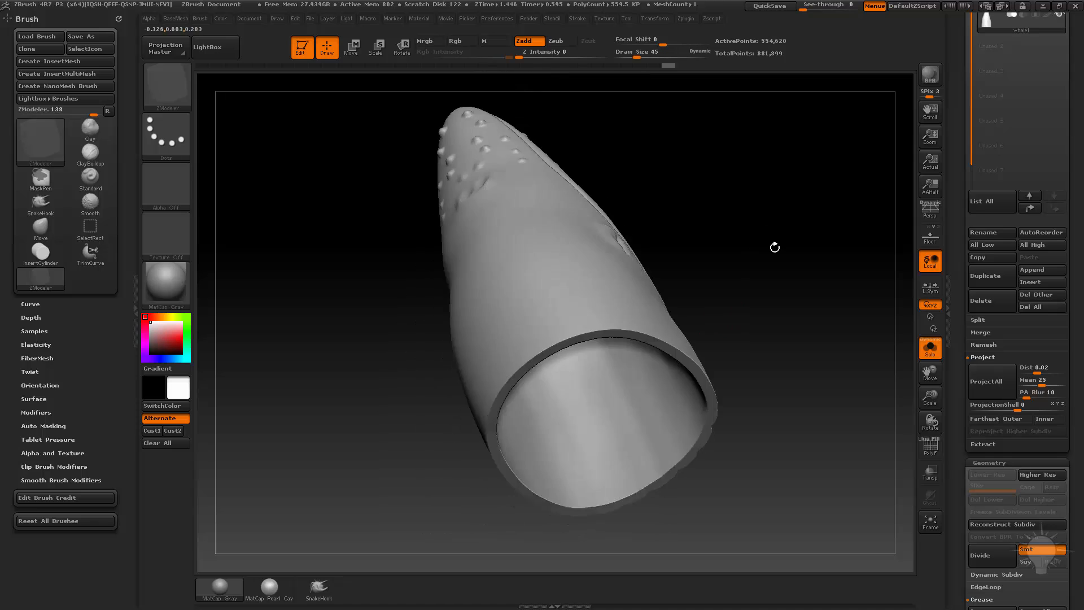
drag(774, 246, 340, 76)
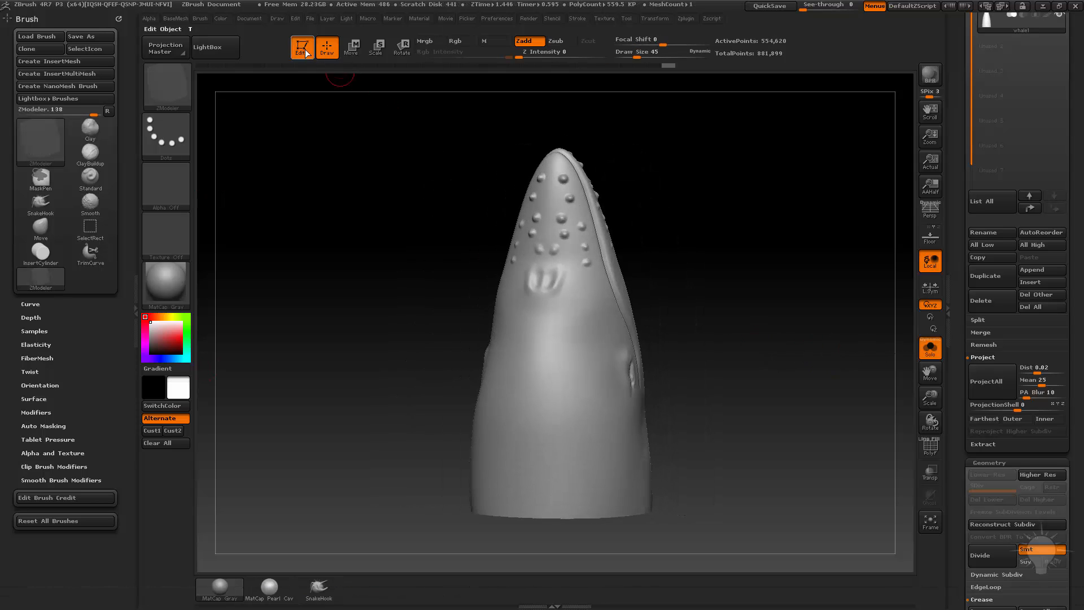
Clear the canvas, draw a Plane3D primitive on it and convert the plane to a PolyMesh3D
key(ctrl+n)
drag(961, 305, 962, 530)
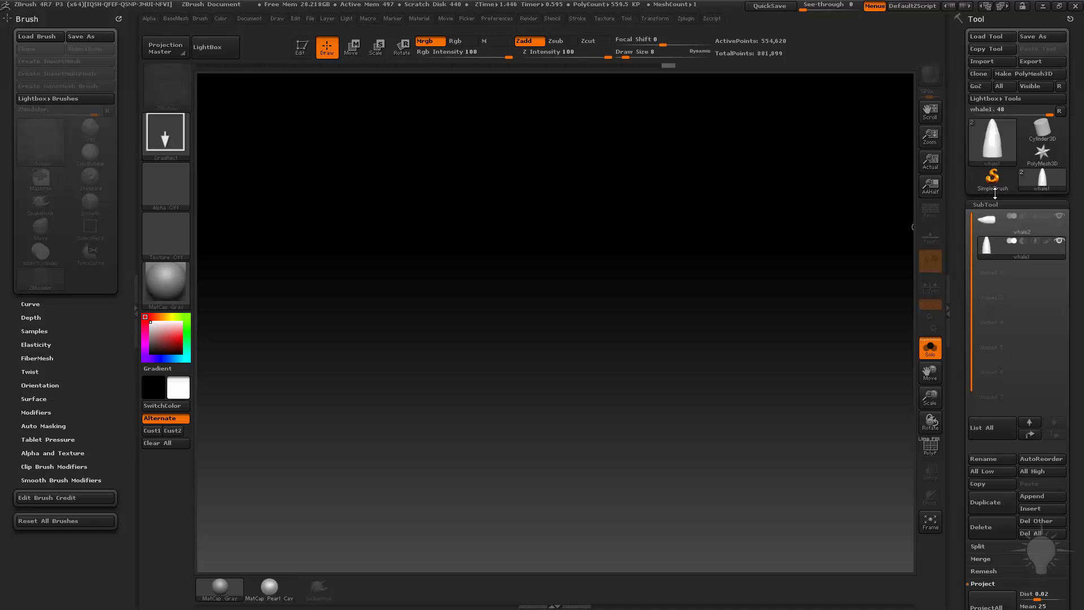
click(992, 180)
click(986, 152)
click(650, 224)
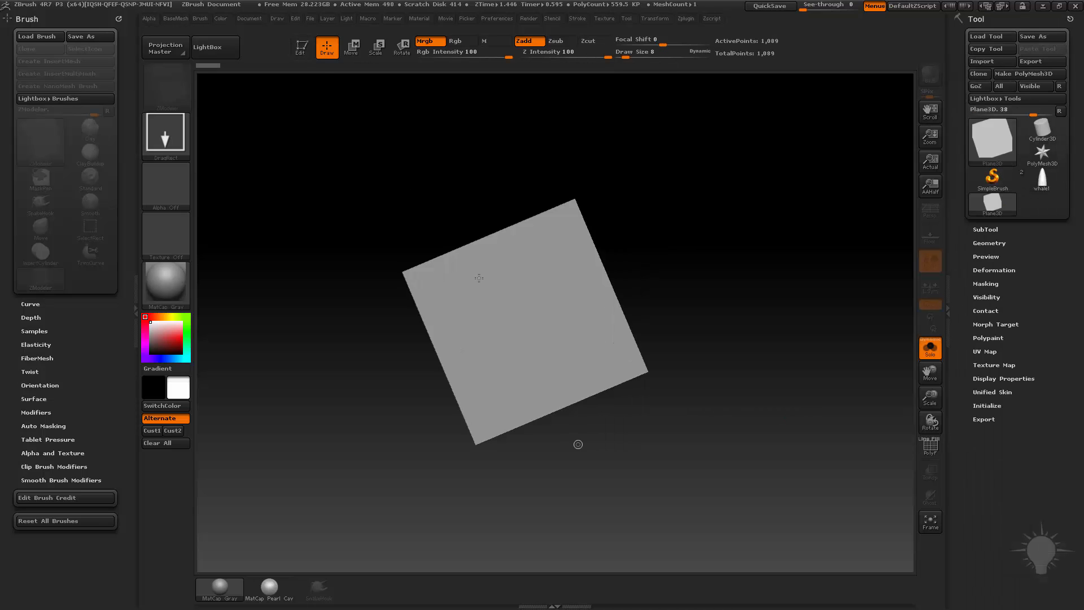
click(301, 56)
click(1038, 75)
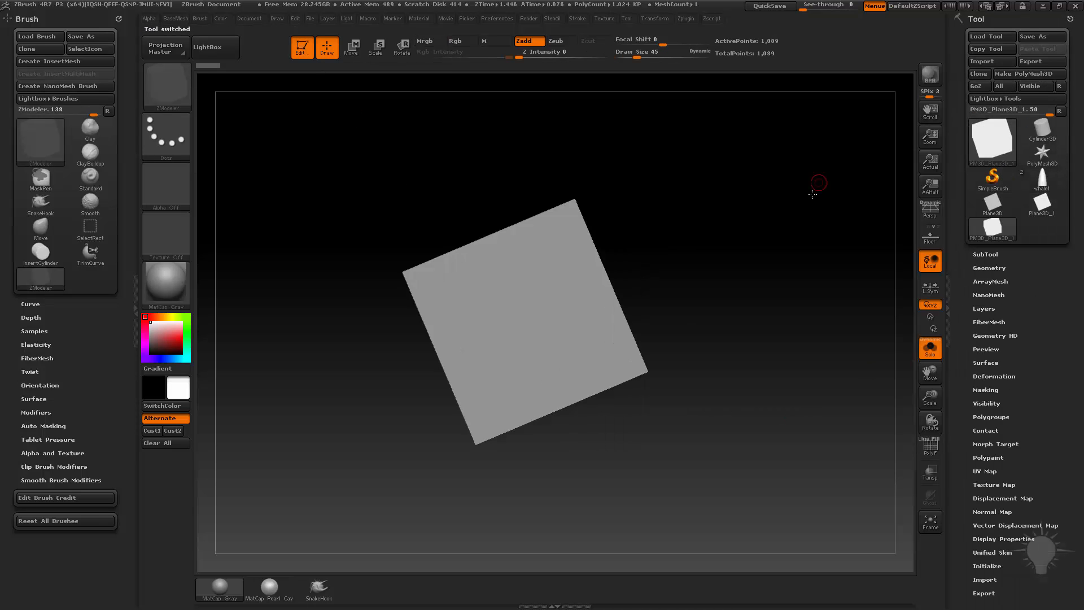
Frame the plane face-on with PolyFrame shown and subdivide it to level 5
shift+drag(819, 187, 835, 243)
key(f)
key(shift+f)
key(ctrl)
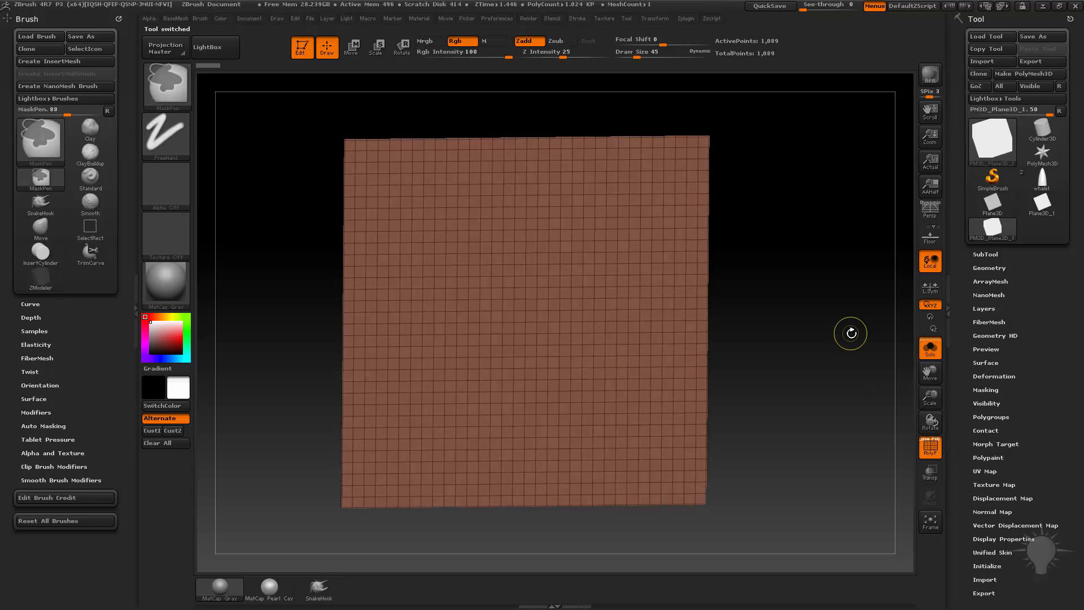
click(986, 268)
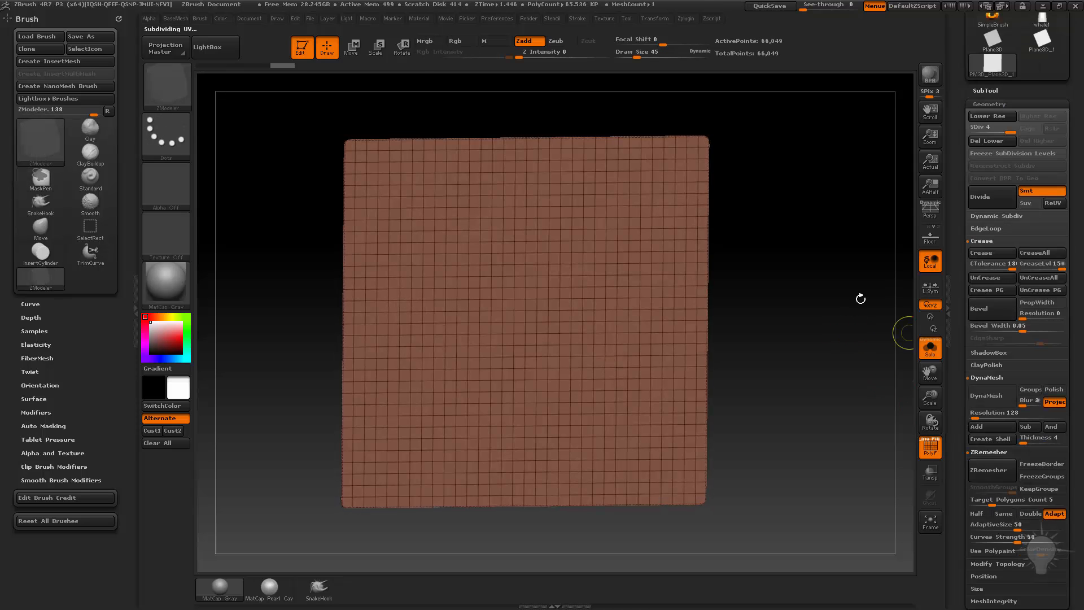
mouse_move(859, 297)
mouse_down()
mouse_move(807, 292)
mouse_move(816, 285)
mouse_up()
key(ctrl+d)
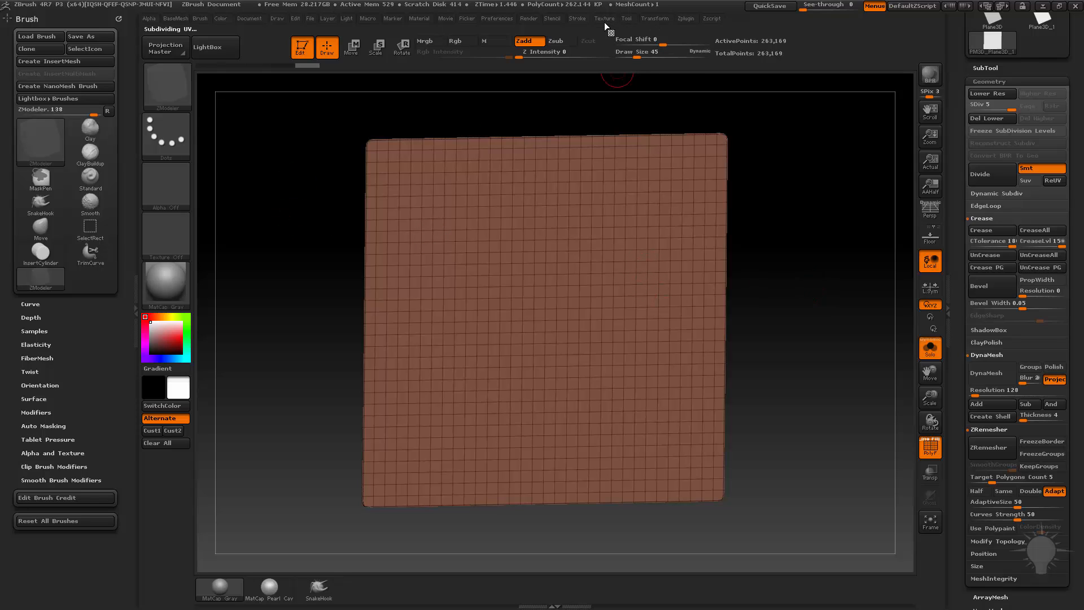
Import the floral "test alpha whale" image as an alpha and set the current brush back to Alpha Off
click(178, 173)
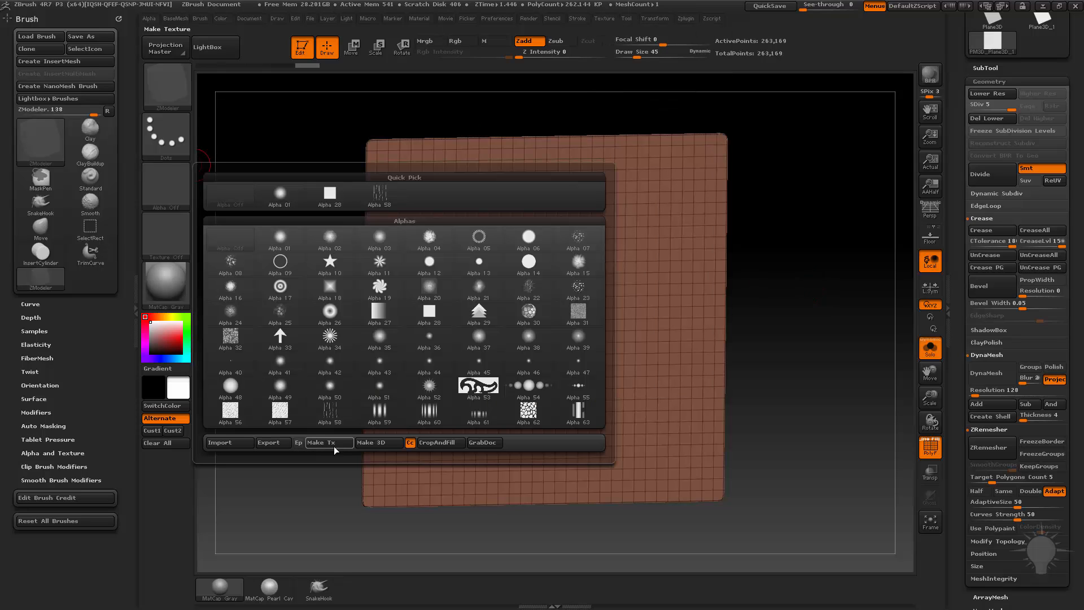
double_click(163, 105)
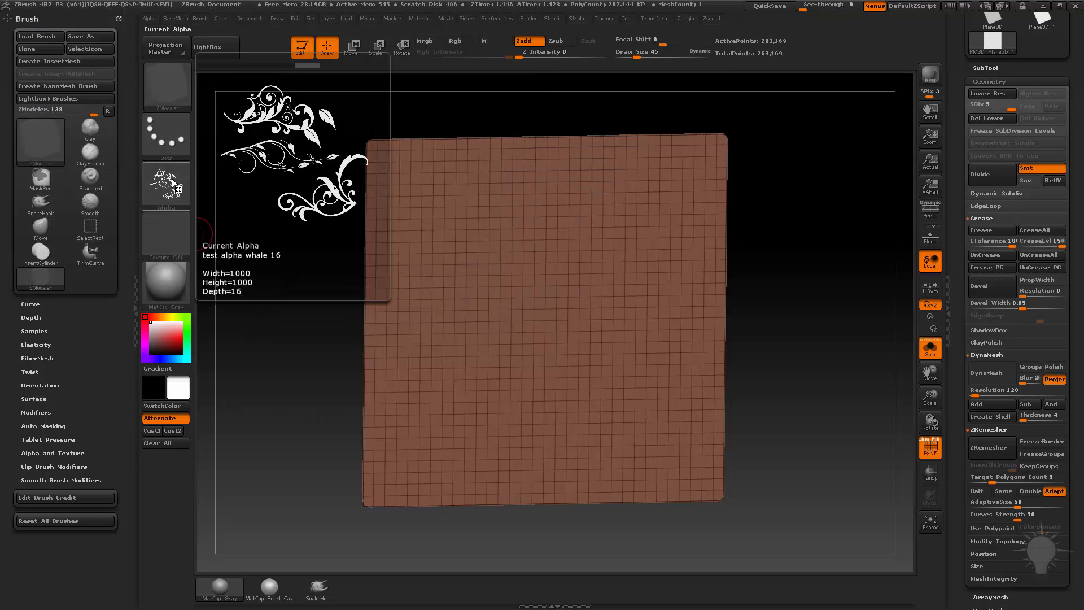
click(173, 182)
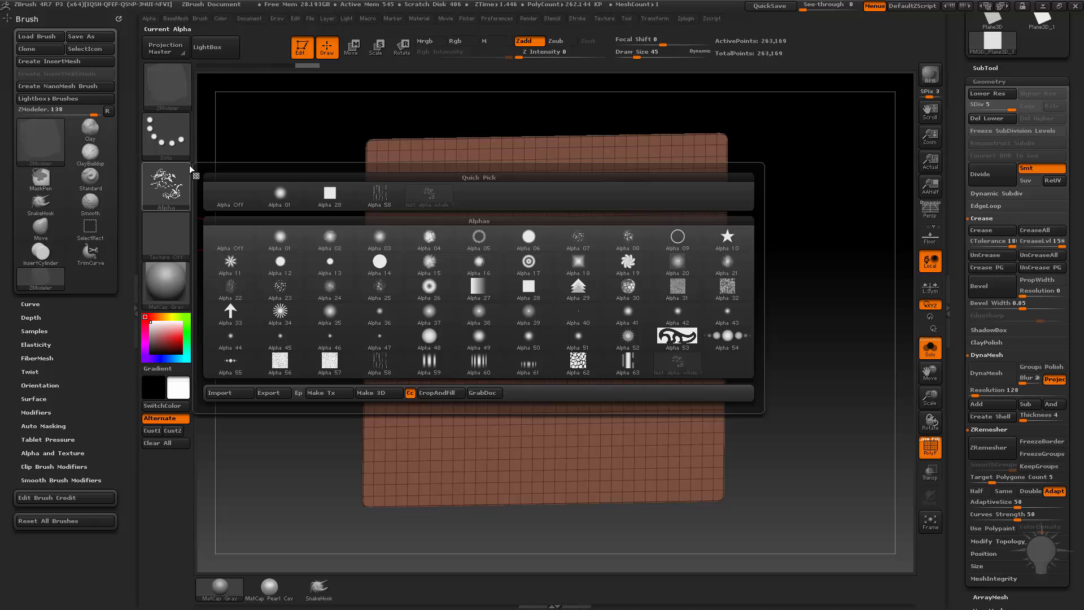
click(154, 192)
click(231, 195)
Set the MaskPen brush to the DragRect stroke with the floral whale test alpha
key(ctrl)
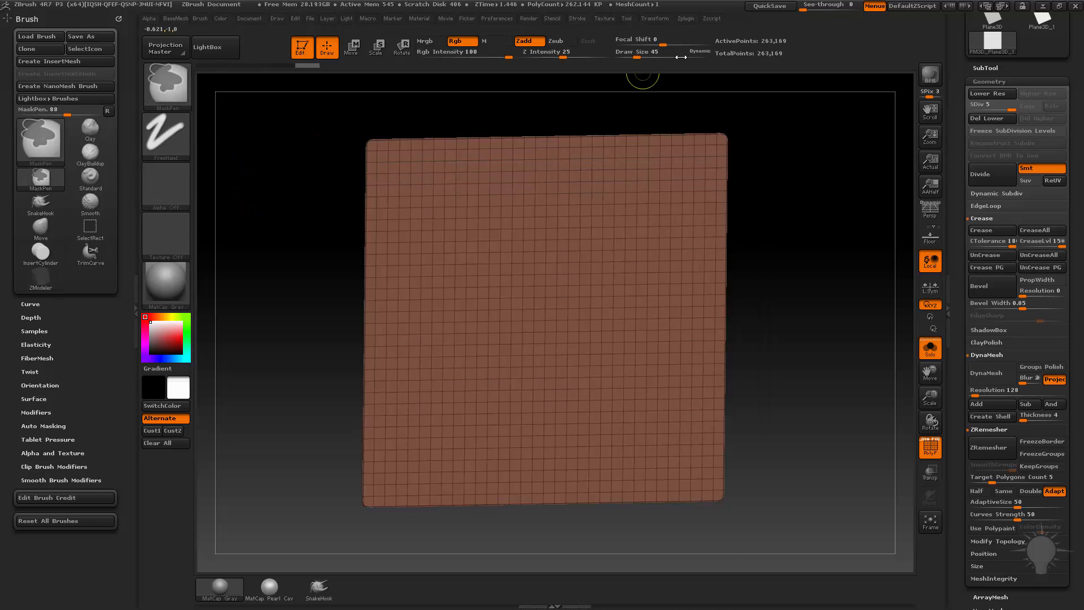
ctrl+click(180, 148)
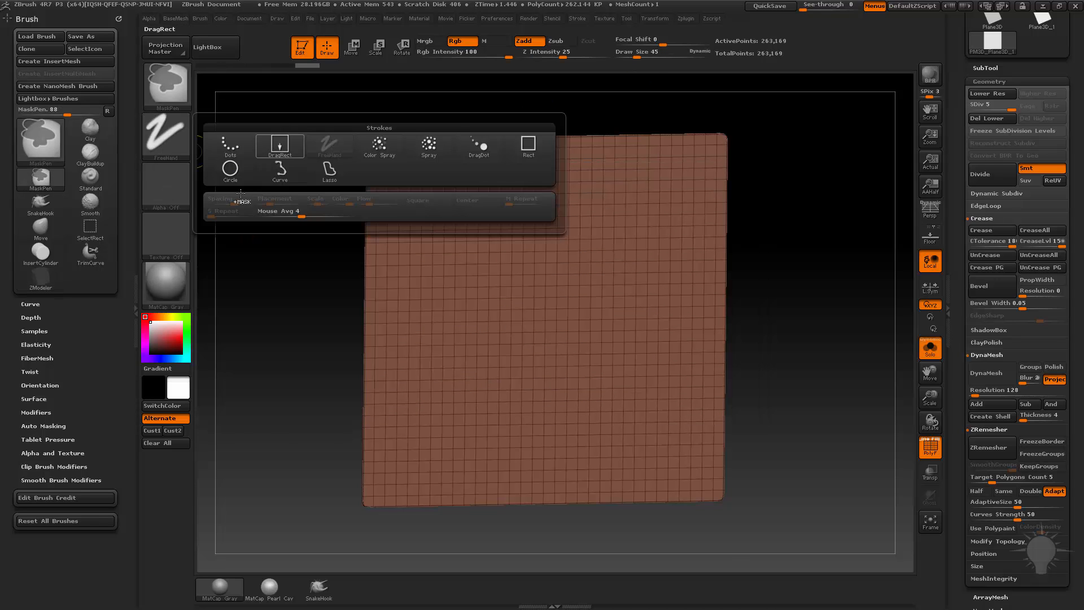
ctrl+click(281, 149)
ctrl+click(170, 187)
ctrl+click(426, 199)
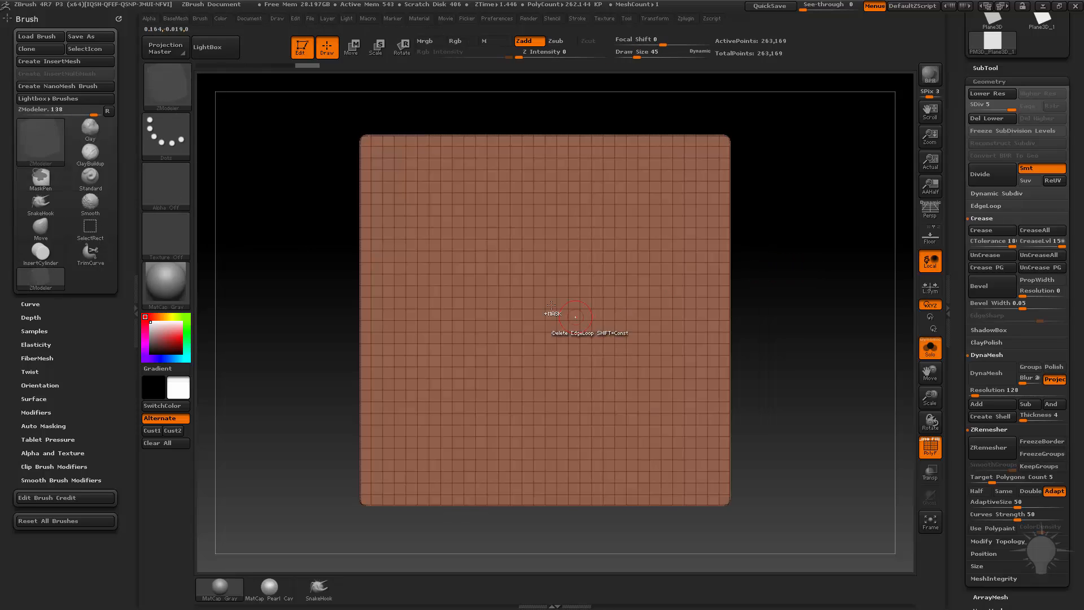
Try masking the plane with the floral alpha at different sizes and a Focal Shift of -100, clearing each mask
ctrl+drag(552, 307, 791, 454)
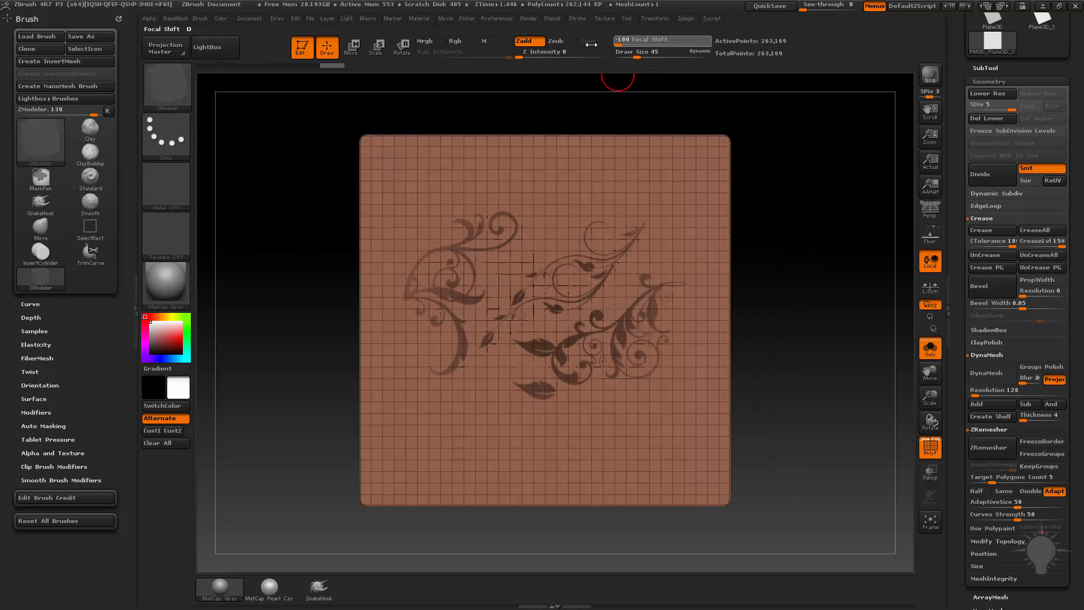
ctrl+drag(743, 215, 813, 232)
ctrl+drag(528, 288, 693, 469)
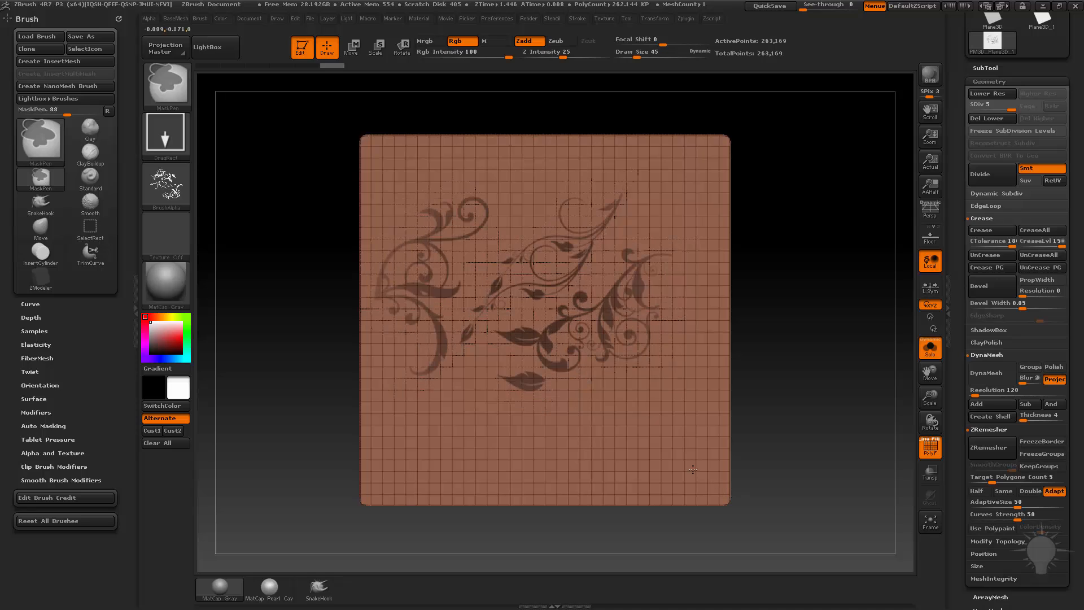
drag(651, 43, 595, 42)
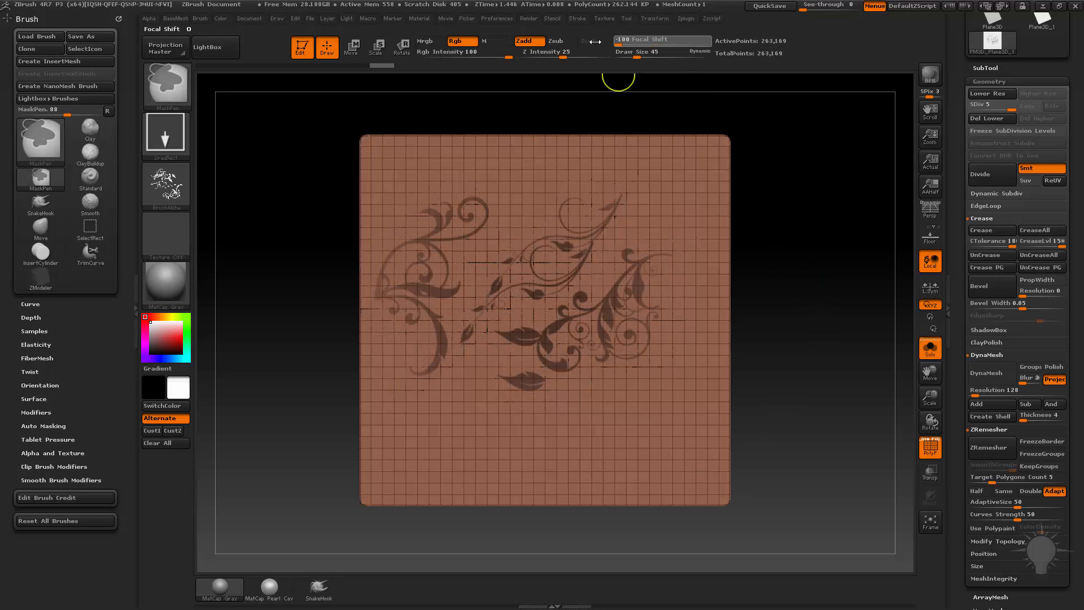
ctrl+drag(822, 254, 816, 288)
ctrl+drag(523, 315, 745, 521)
ctrl+drag(814, 310, 849, 341)
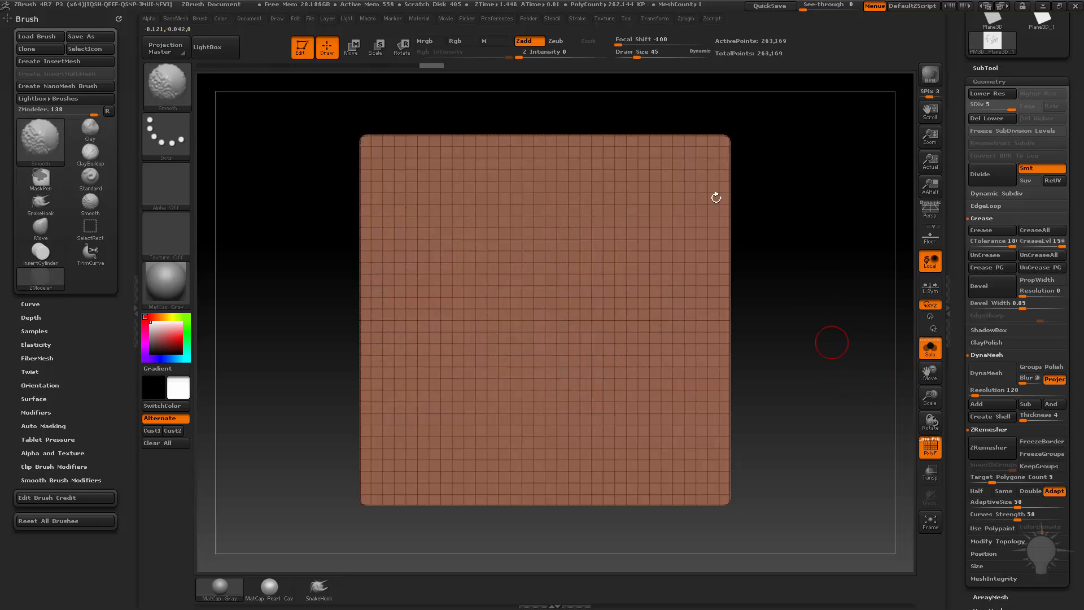
Turn on ViewMask and mask the whole plane with Mask By Alpha using the floral test alpha
alt+drag(782, 375, 738, 362)
drag(967, 330, 968, 273)
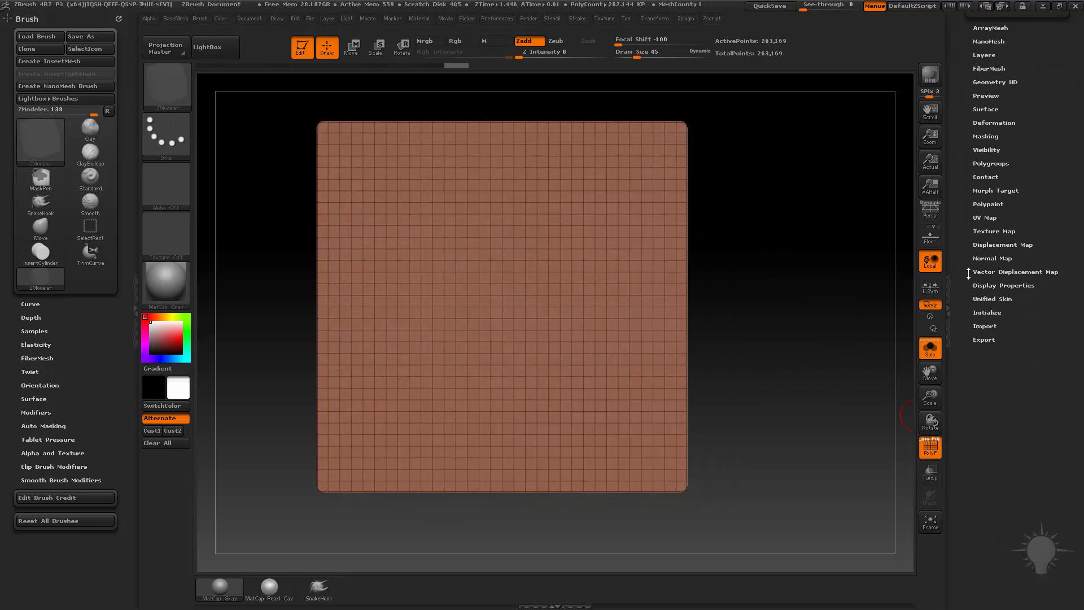
click(985, 136)
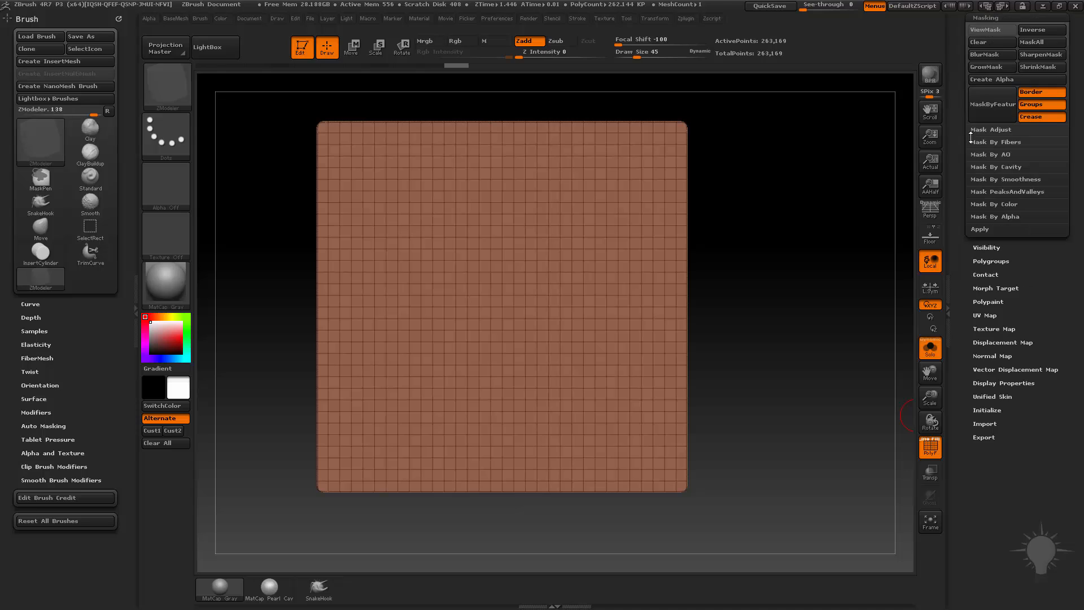
click(994, 303)
key(ctrl+h)
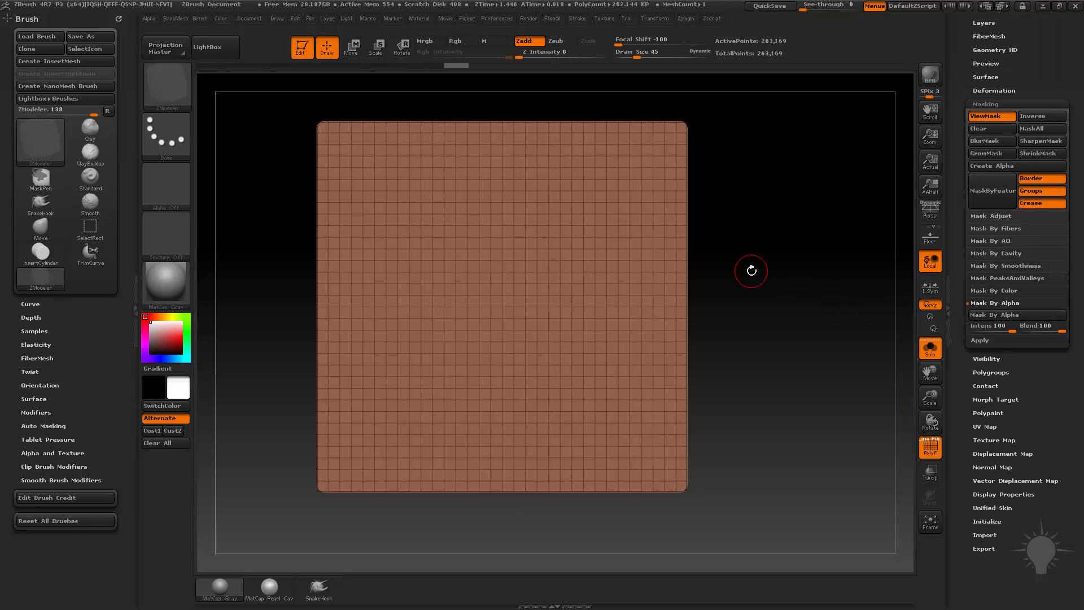
click(174, 183)
click(430, 197)
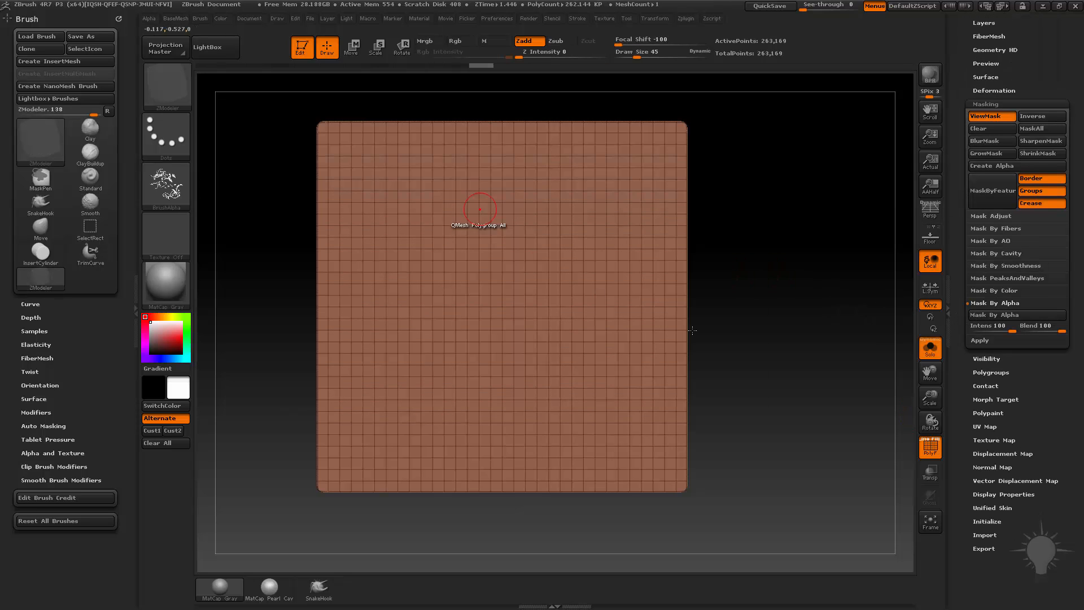
click(982, 315)
drag(778, 206, 738, 247)
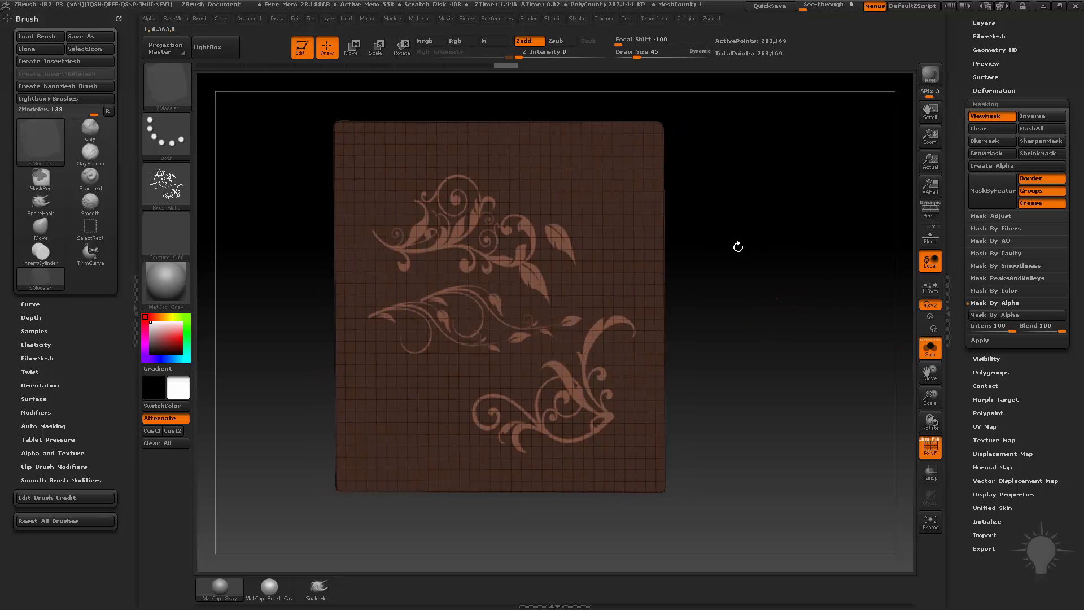
Invert the mask to turn the floral ornament into its own polygroup, and isolate that group
mouse_move(778, 217)
mouse_down()
mouse_move(793, 221)
mouse_move(790, 233)
mouse_up()
ctrl+click(793, 222)
mouse_move(790, 234)
alt+mouse_down()
mouse_move(772, 212)
mouse_move(824, 244)
mouse_move(771, 234)
alt+mouse_up()
key(ctrl+w)
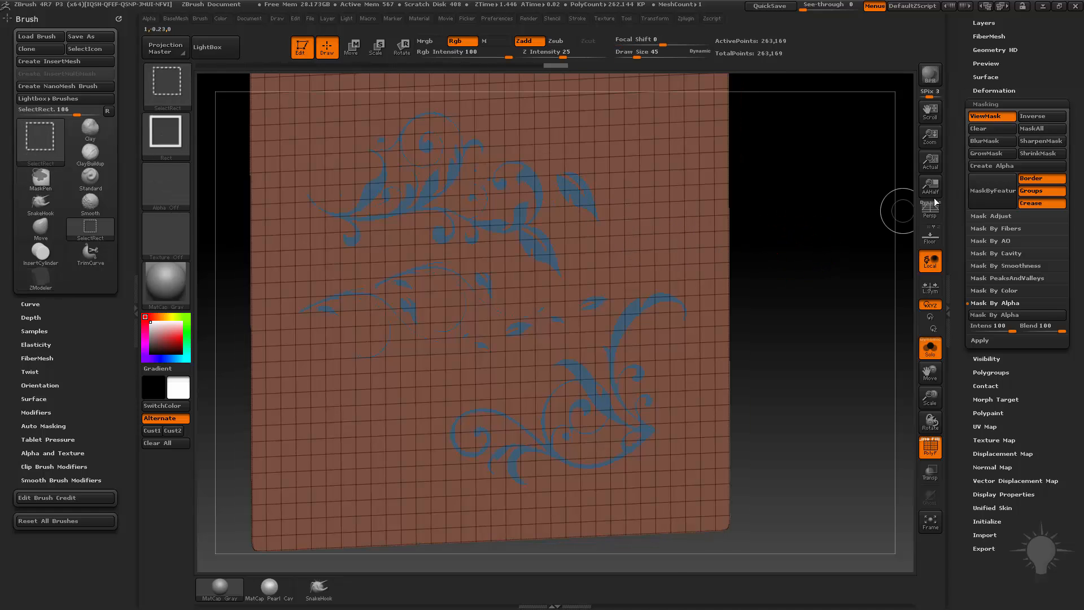
ctrl+shift+click(580, 197)
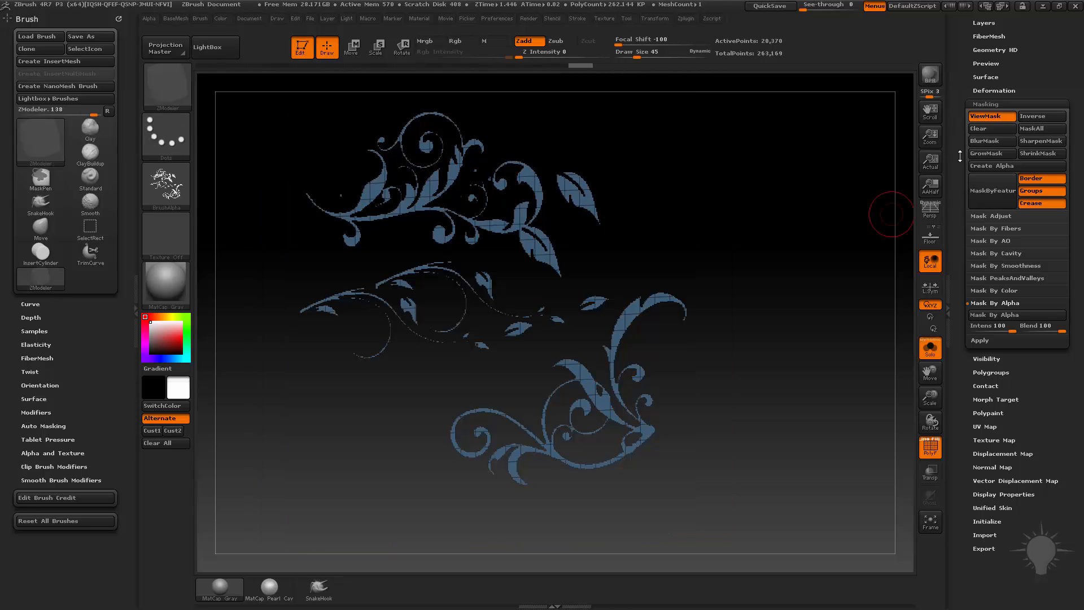
Delete the lower subdivision levels of the isolated floral mesh
scroll(995, 257, up, 5)
click(994, 267)
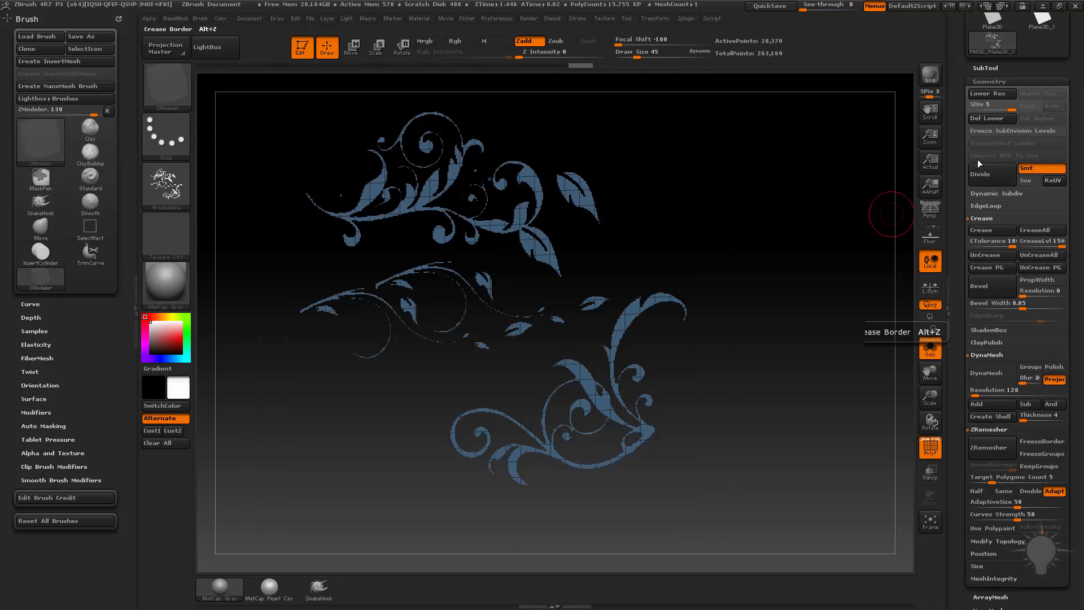
click(987, 119)
mouse_move(788, 169)
mouse_down()
mouse_move(760, 187)
mouse_move(780, 212)
mouse_move(791, 186)
mouse_move(687, 171)
mouse_up()
Switch to the Standard brush and smooth the ornament's jagged outline with the Polish PolyGroup Border macro
key(b)
key(s)
key(t)
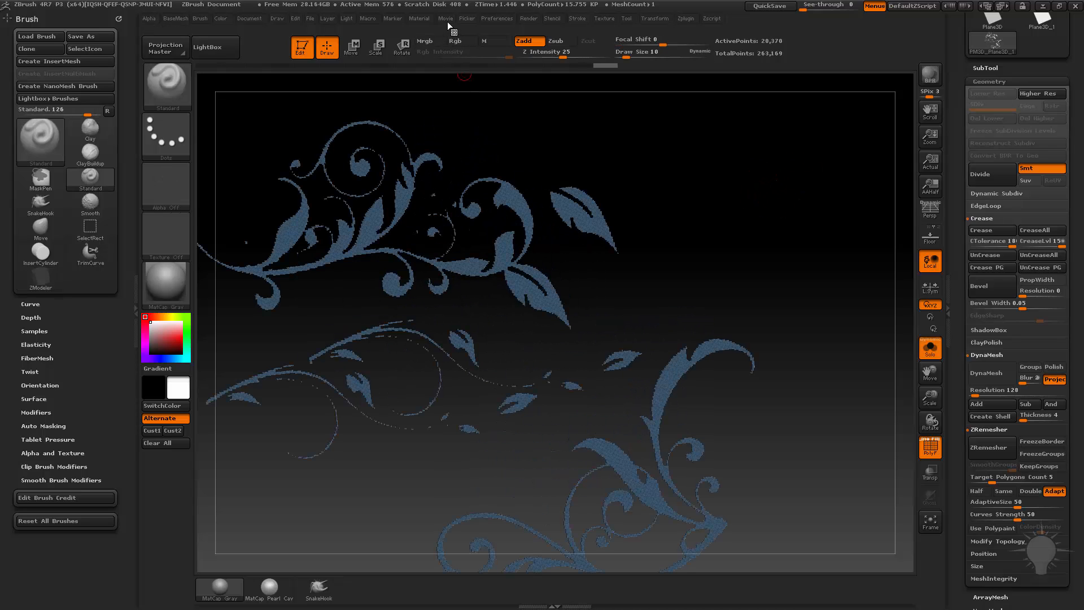
click(369, 20)
click(394, 71)
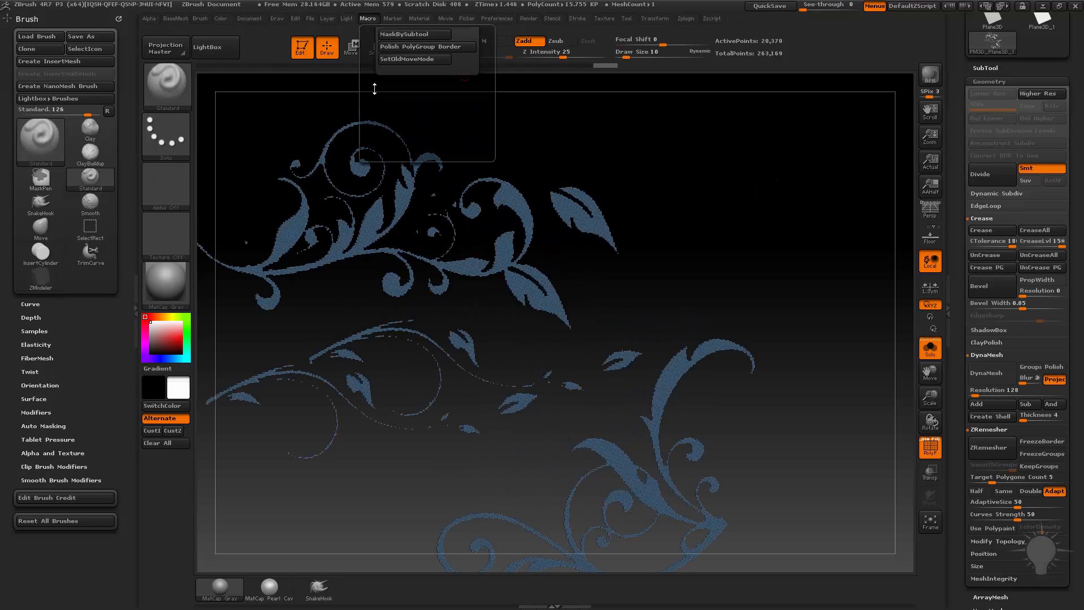
click(407, 79)
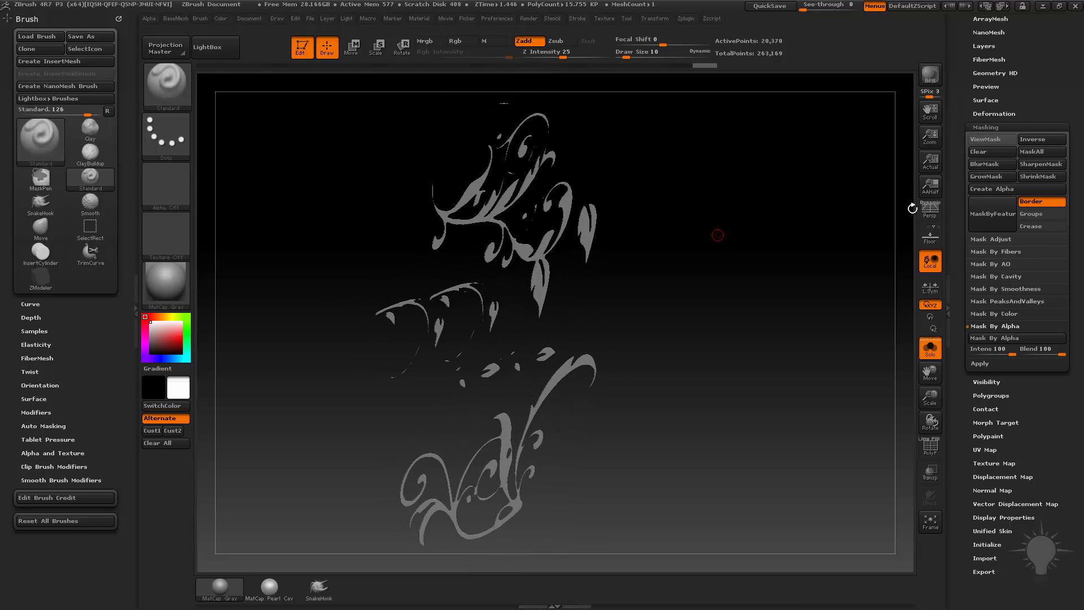
Extract the floral ornament with a thickness of 0.02 and S Smt 0, and inspect the thickened preview
drag(957, 145, 1020, 311)
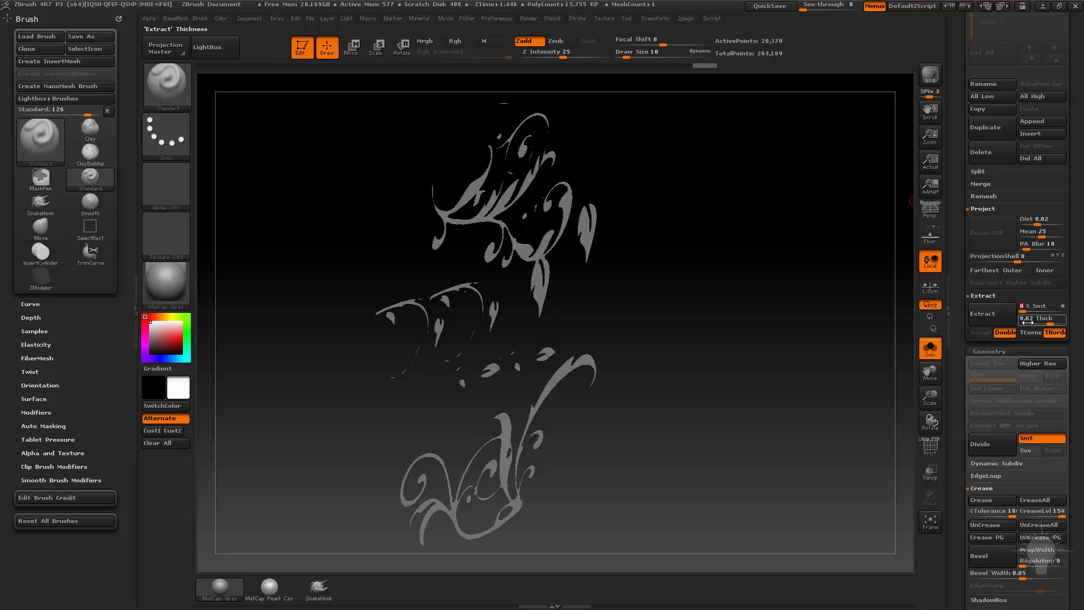
click(984, 314)
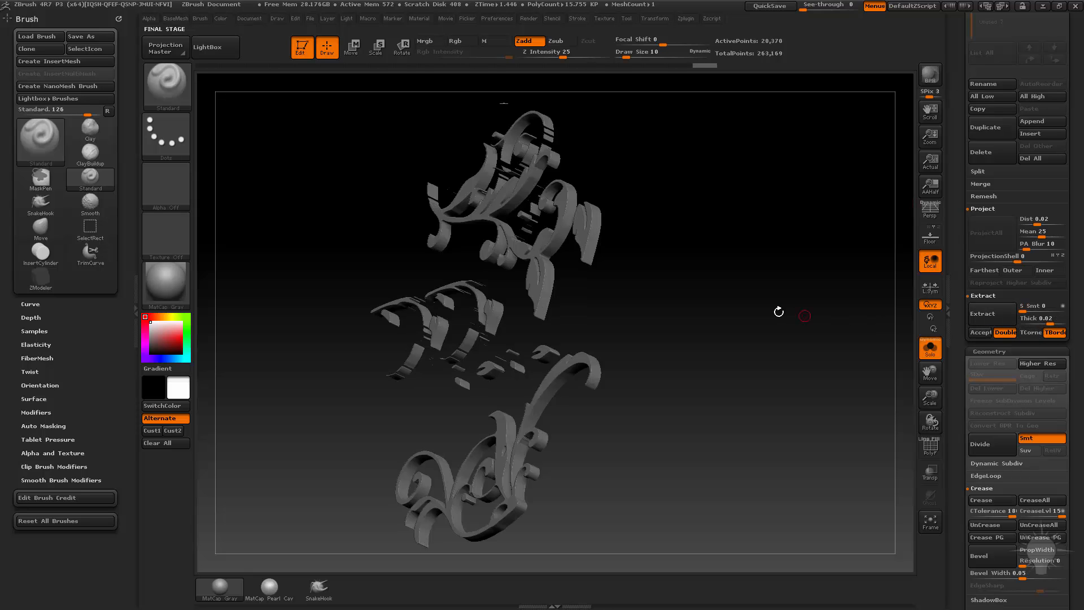
drag(755, 308, 787, 324)
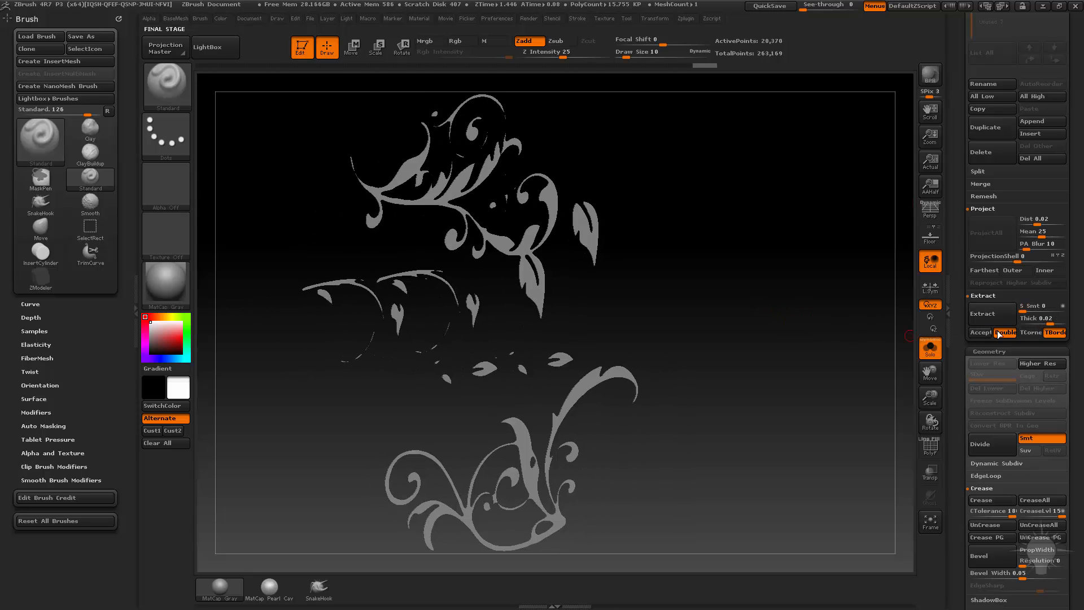
drag(880, 321, 881, 336)
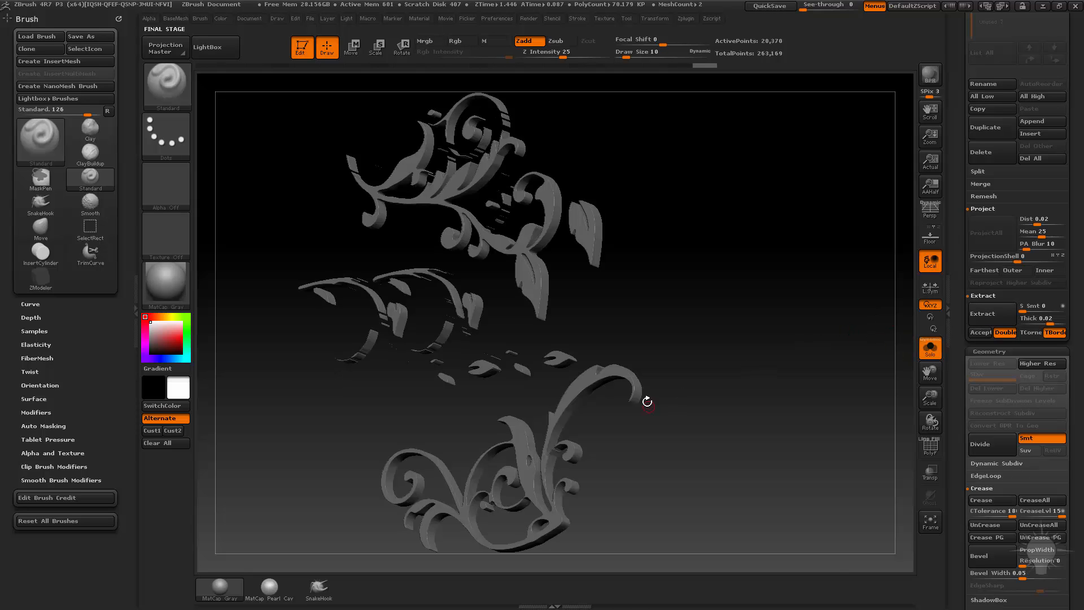
shift+drag(785, 281, 779, 271)
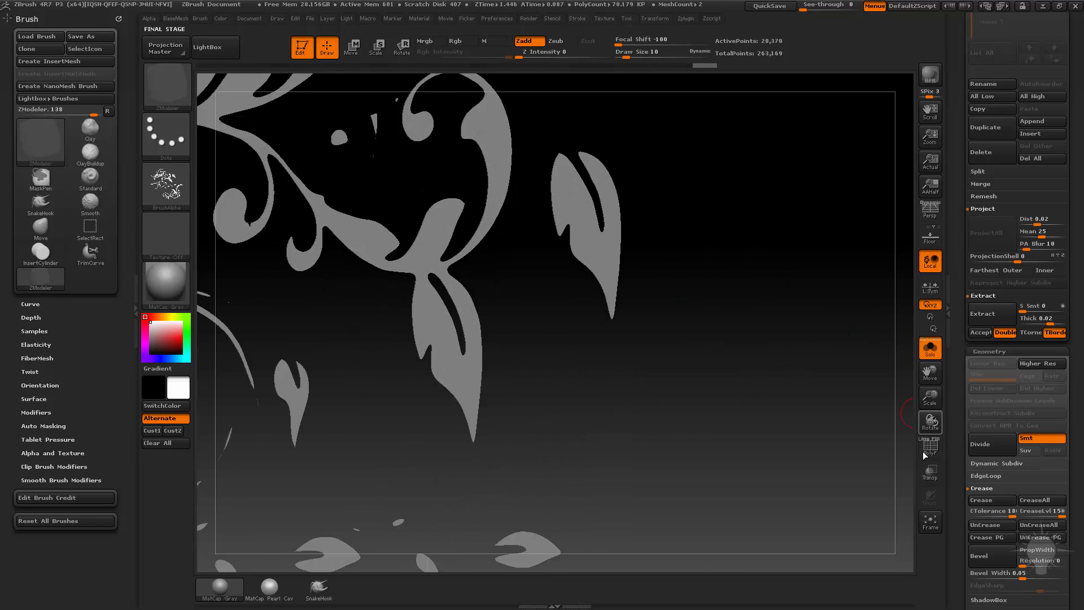
Show the polyframe and try thickening the floral ornament with the ZModeler QMesh polygon action targeting Polygroup All
click(925, 456)
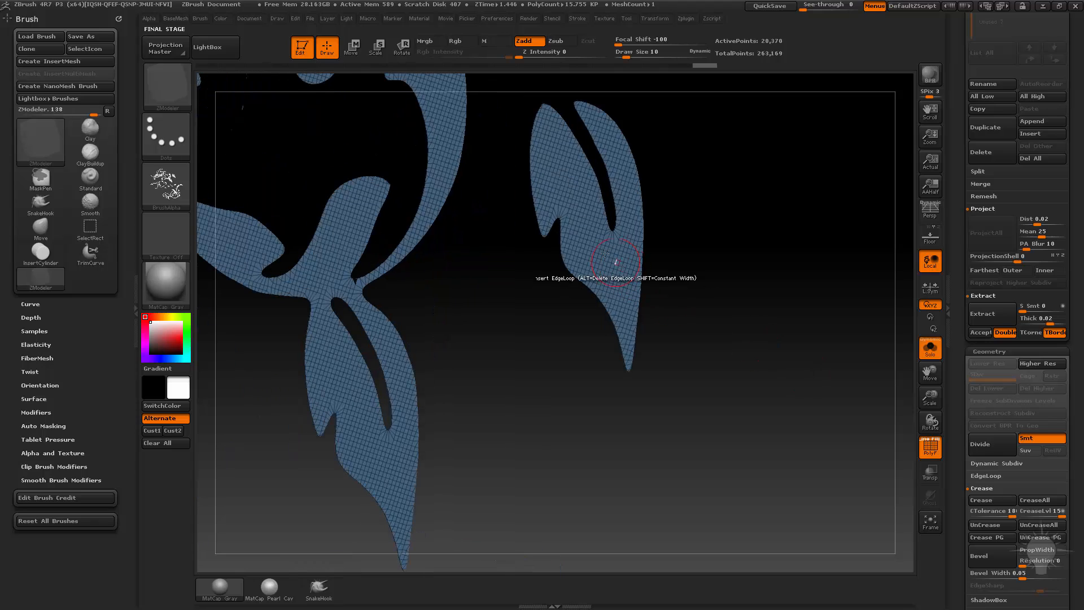
key(space)
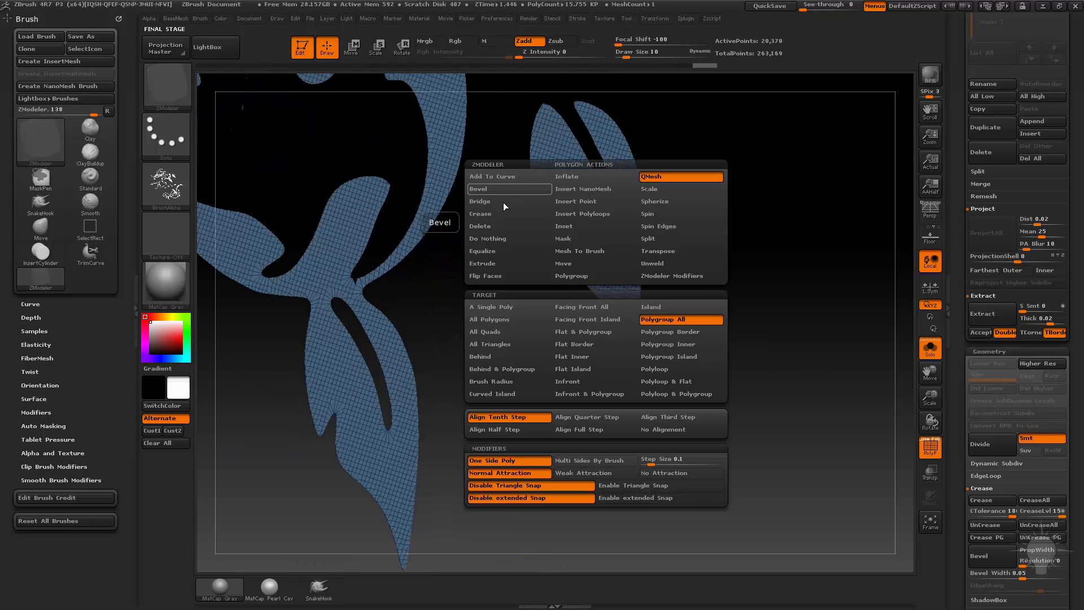
click(574, 265)
alt+drag(813, 263, 796, 298)
drag(608, 255, 620, 257)
Flip the thickened ornament's normals and flip them back, inspect its sides, and undo the QMesh thickening
key(2)
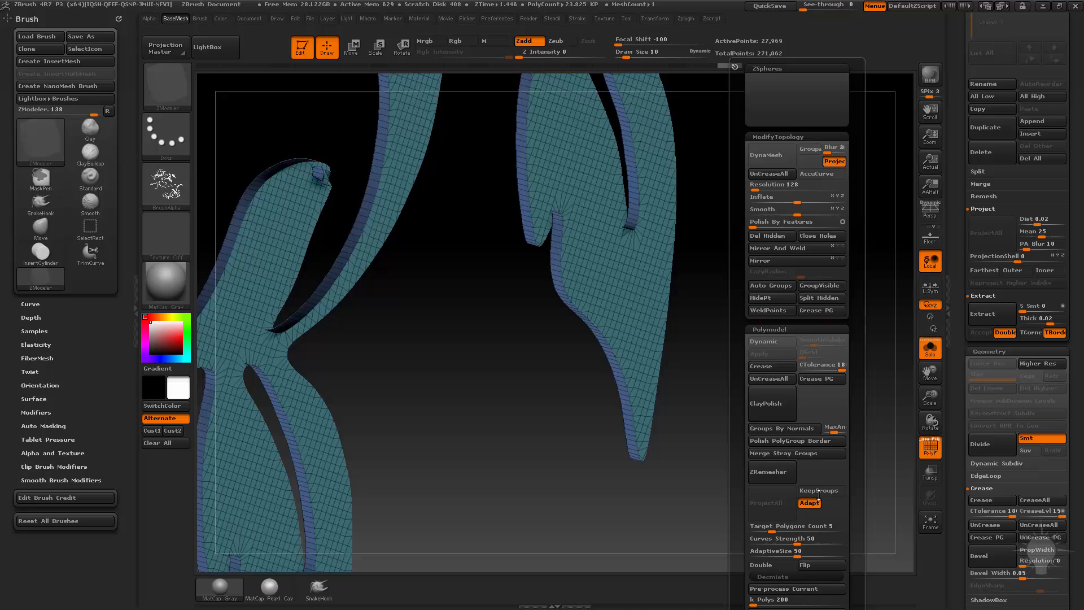
click(801, 565)
drag(644, 510, 784, 343)
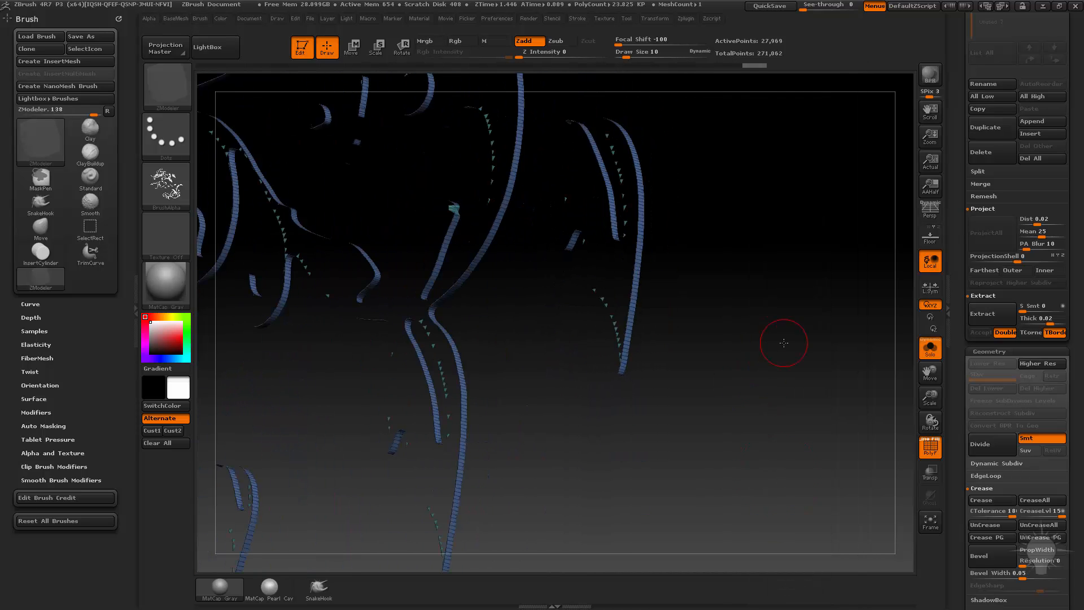
key(space)
click(796, 566)
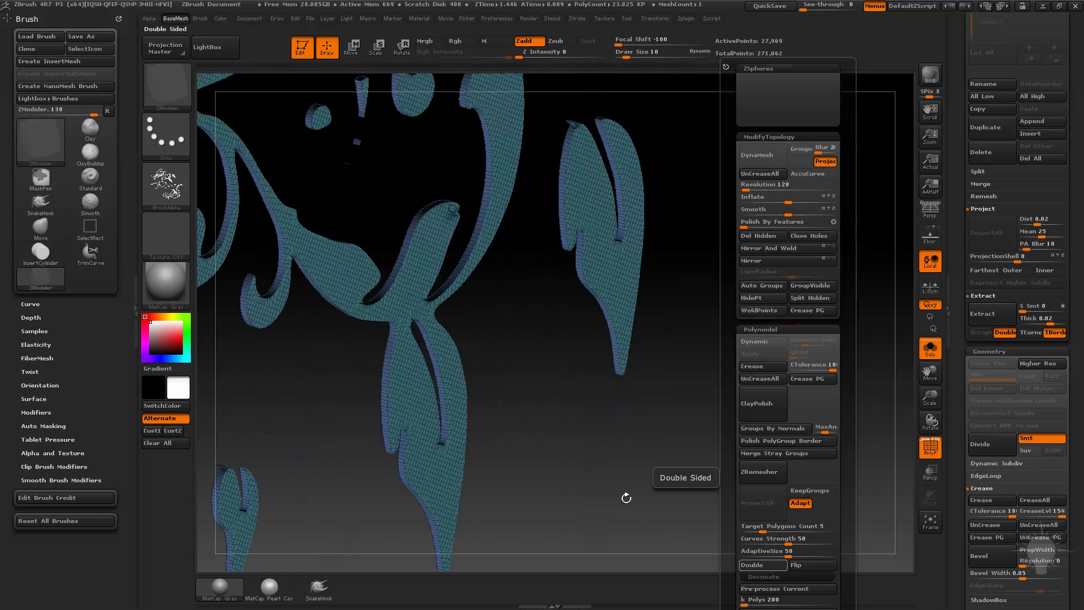
drag(626, 499, 787, 424)
key(space)
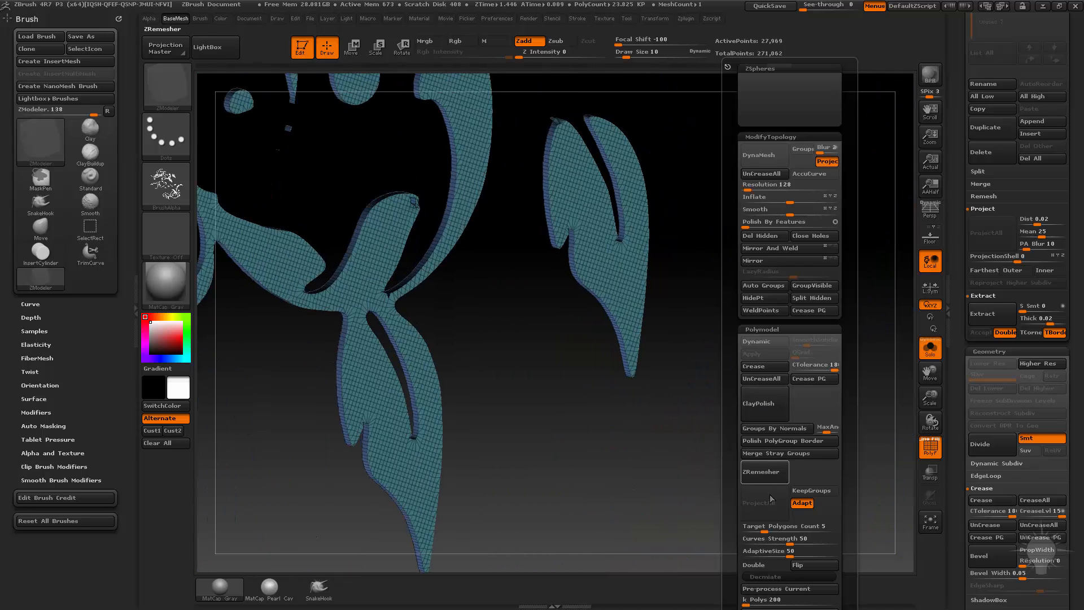
mouse_move(706, 452)
mouse_down()
mouse_move(689, 421)
mouse_move(725, 416)
mouse_move(751, 367)
mouse_move(796, 394)
mouse_move(767, 358)
mouse_move(743, 356)
mouse_move(789, 395)
mouse_up()
alt+drag(891, 371, 913, 383)
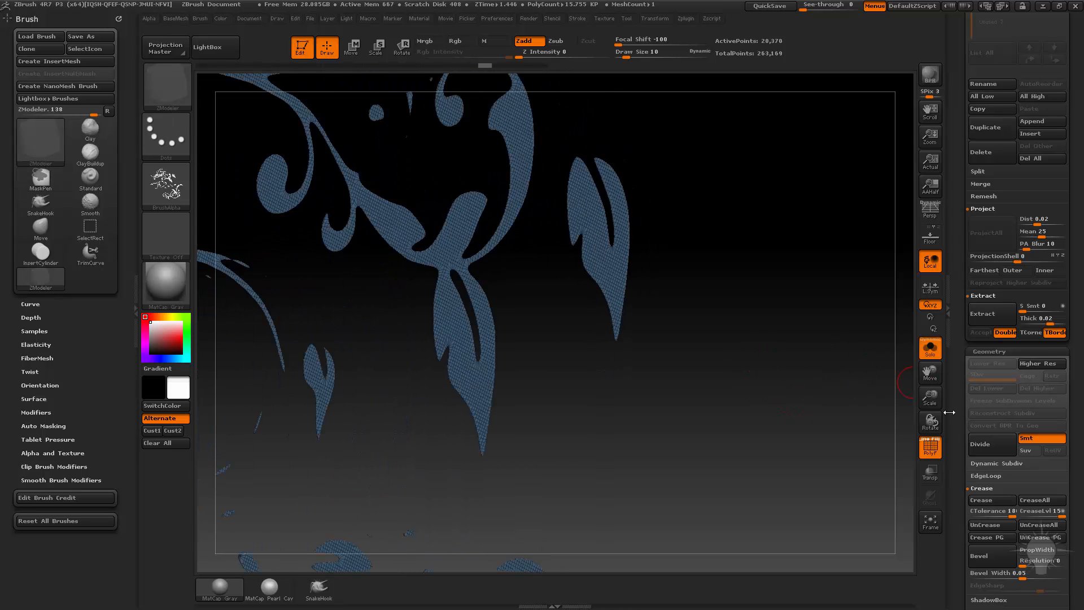
Store a morph target for the flat floral ornament
drag(952, 417, 958, 231)
shift+click(986, 199)
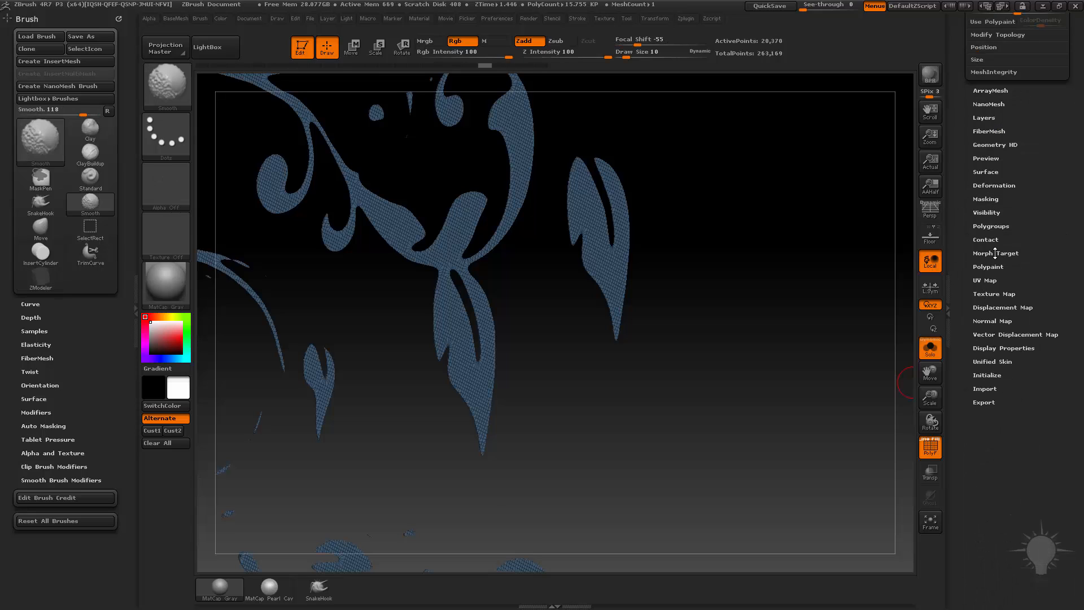
click(995, 253)
drag(760, 237, 634, 220)
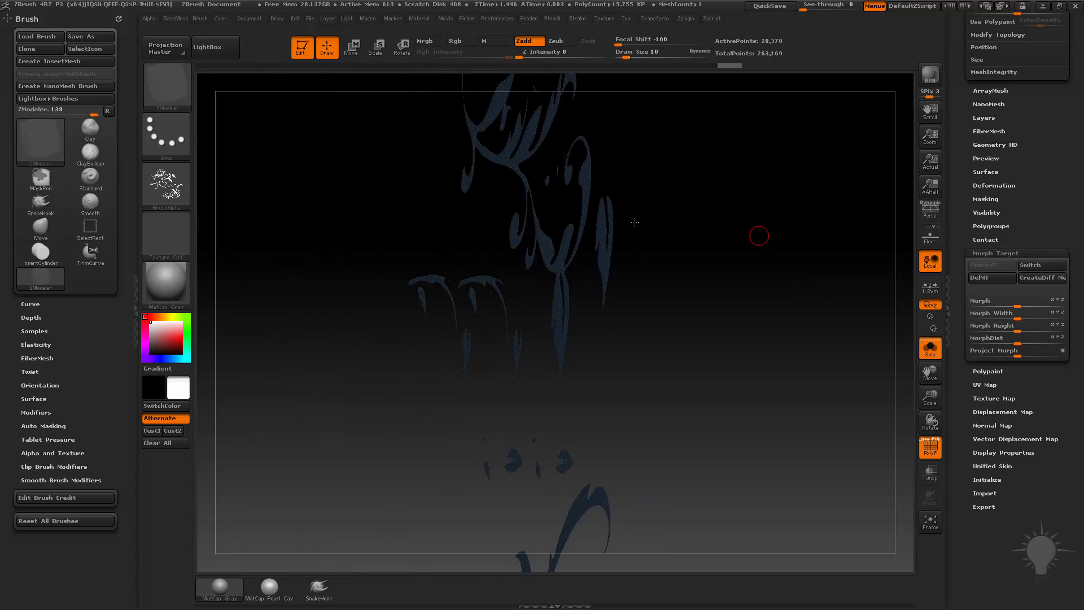
Draw a Transpose move line perpendicular to the floral ornament and shift the ornament slightly away from its stored position
key(w)
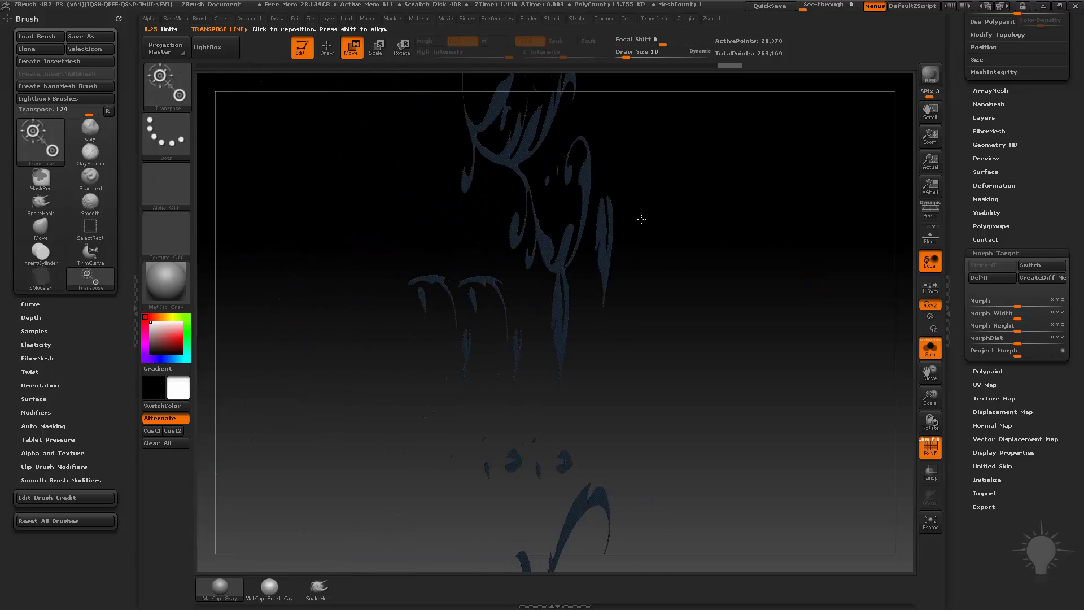
drag(546, 244, 500, 237)
drag(711, 395, 802, 405)
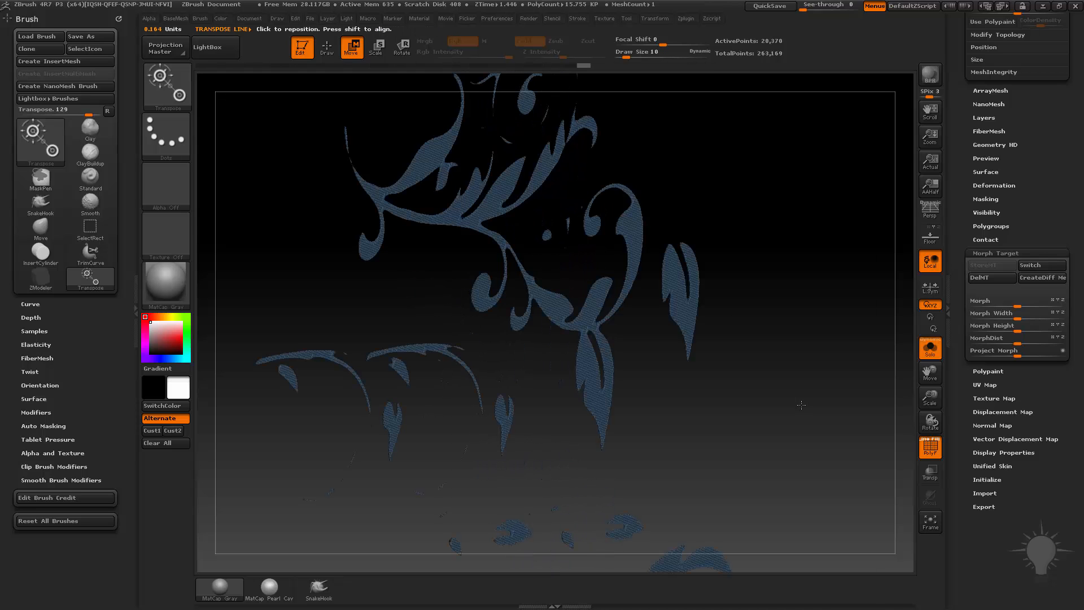
key(space)
click(778, 569)
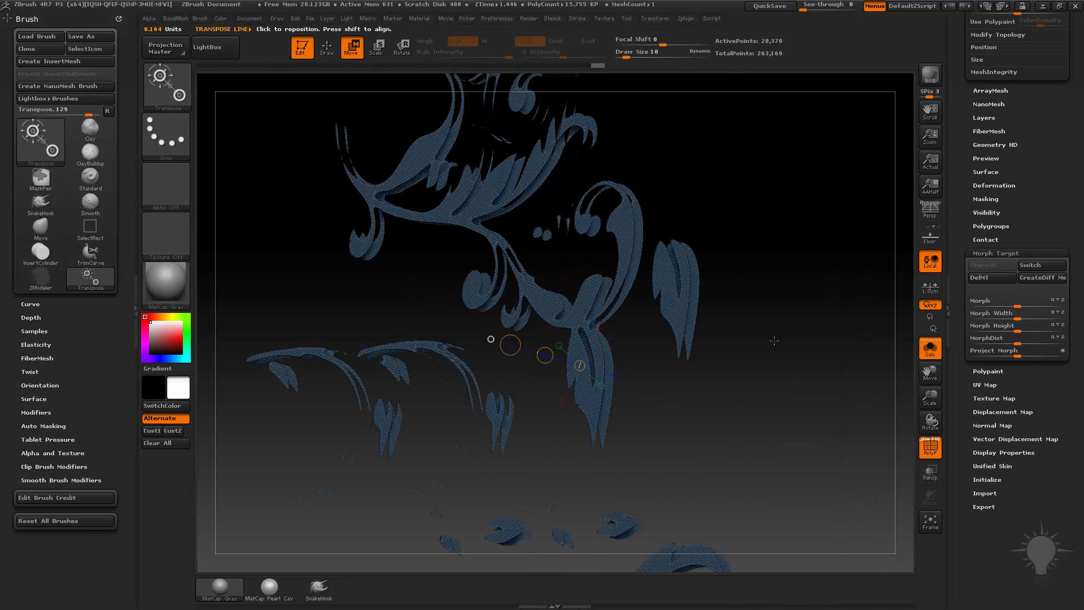
drag(774, 341, 811, 325)
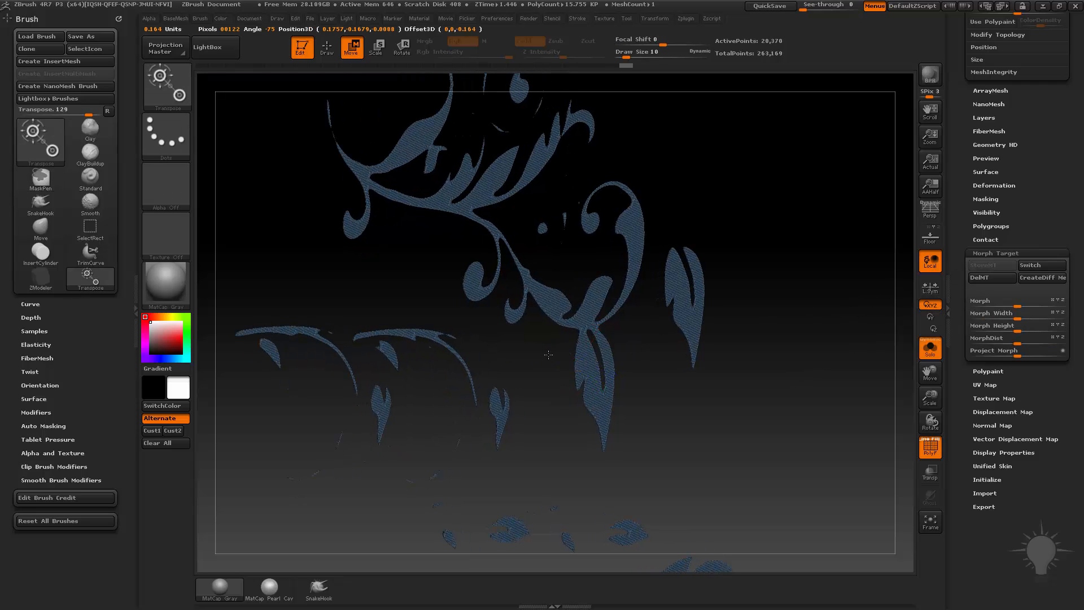
drag(546, 356, 555, 355)
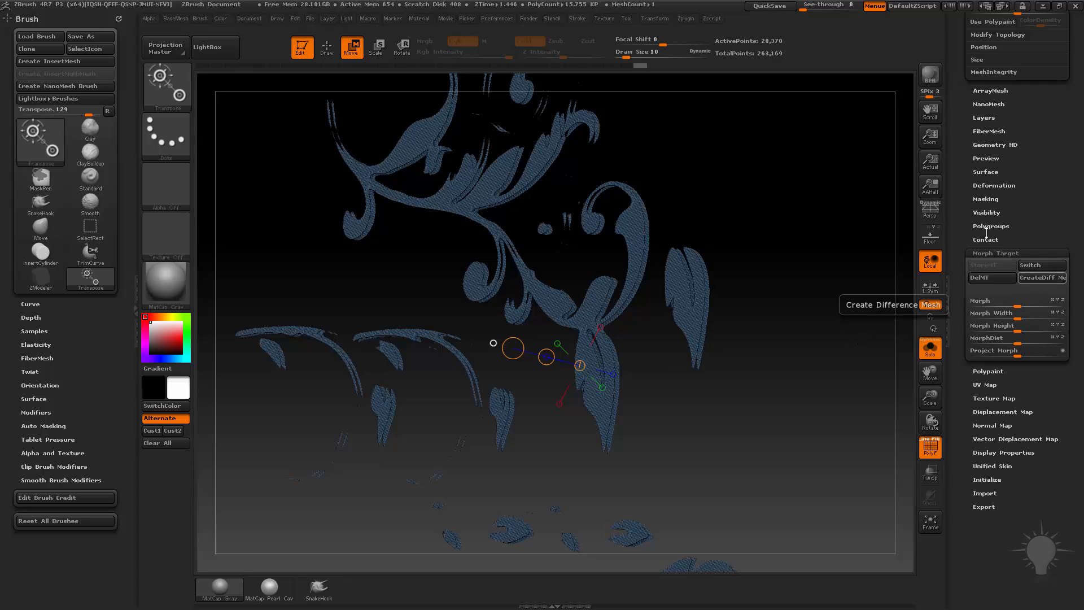
Create a difference mesh from the morph target and flip the normals of the resulting thick ornament
click(1042, 279)
click(992, 228)
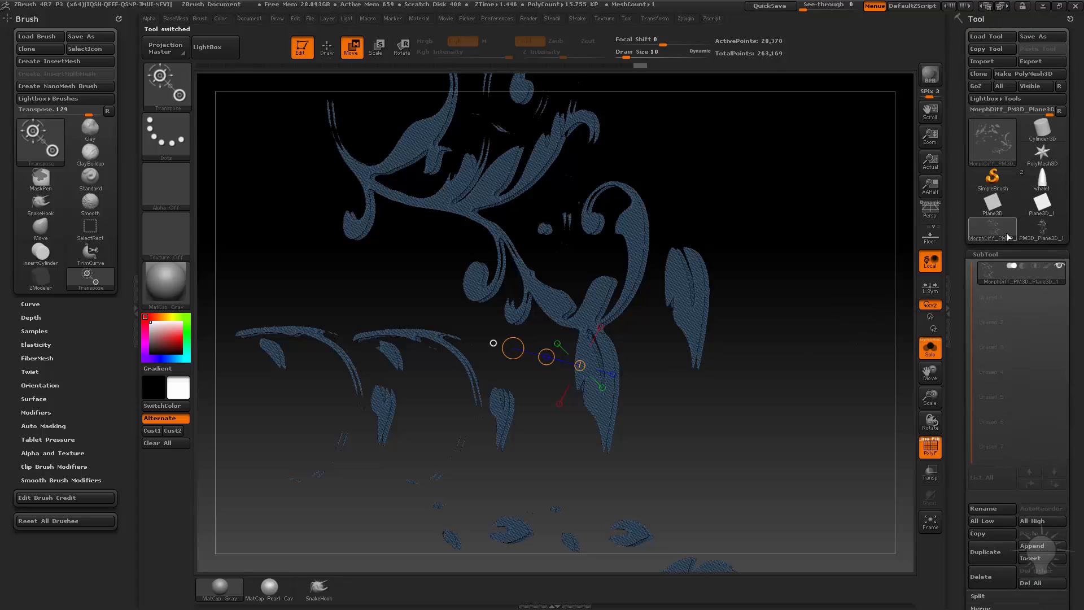
mouse_move(841, 254)
mouse_down()
mouse_move(784, 273)
mouse_move(808, 281)
mouse_up()
key(2)
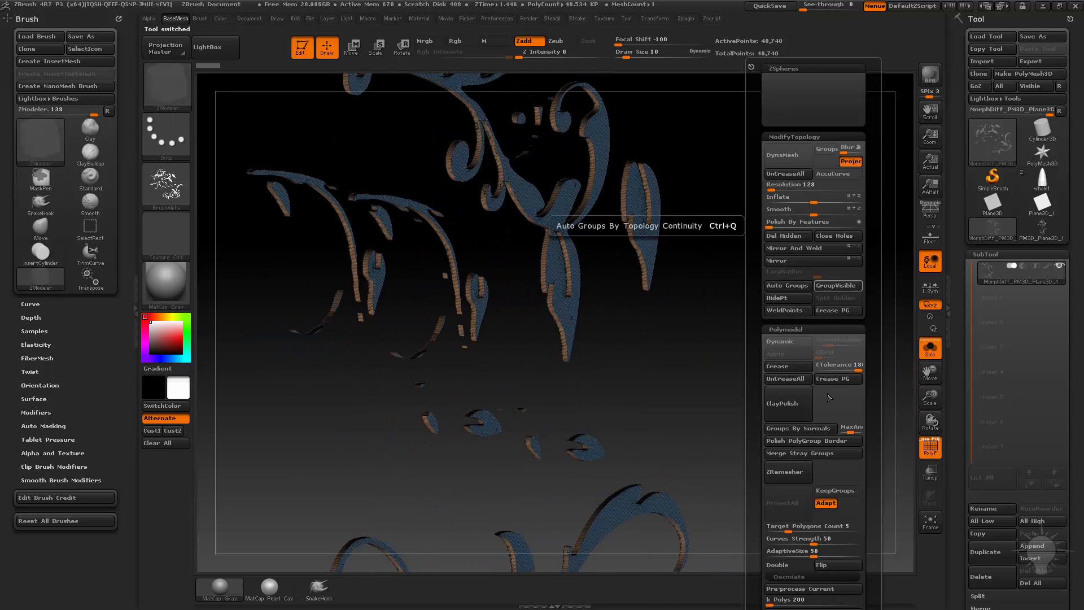
click(823, 567)
alt+drag(721, 484, 754, 403)
drag(769, 419, 448, 288)
drag(706, 501, 810, 418)
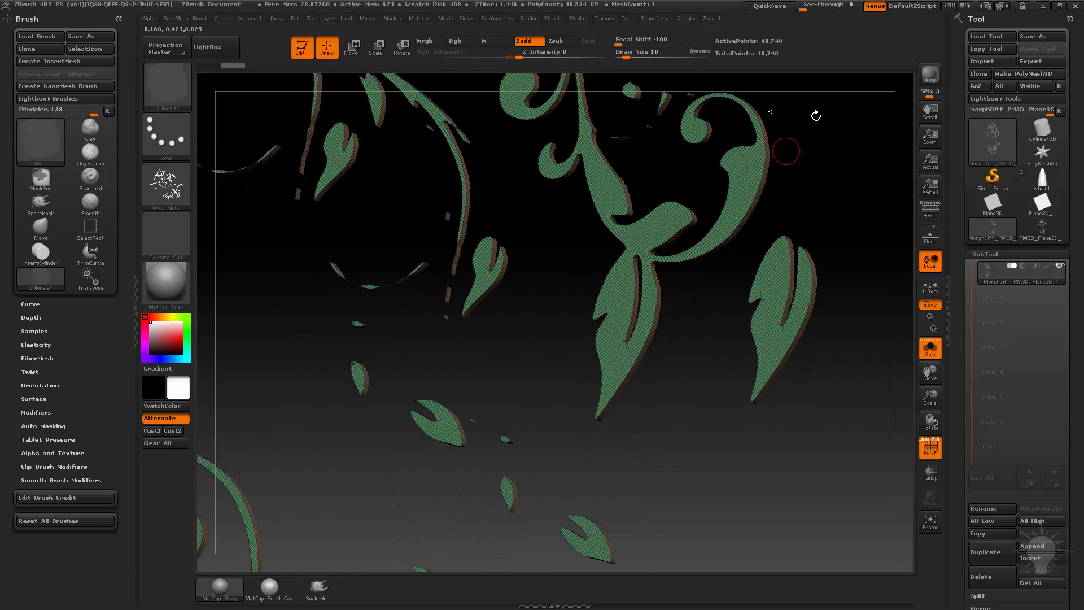
drag(816, 115, 681, 286)
drag(841, 254, 752, 238)
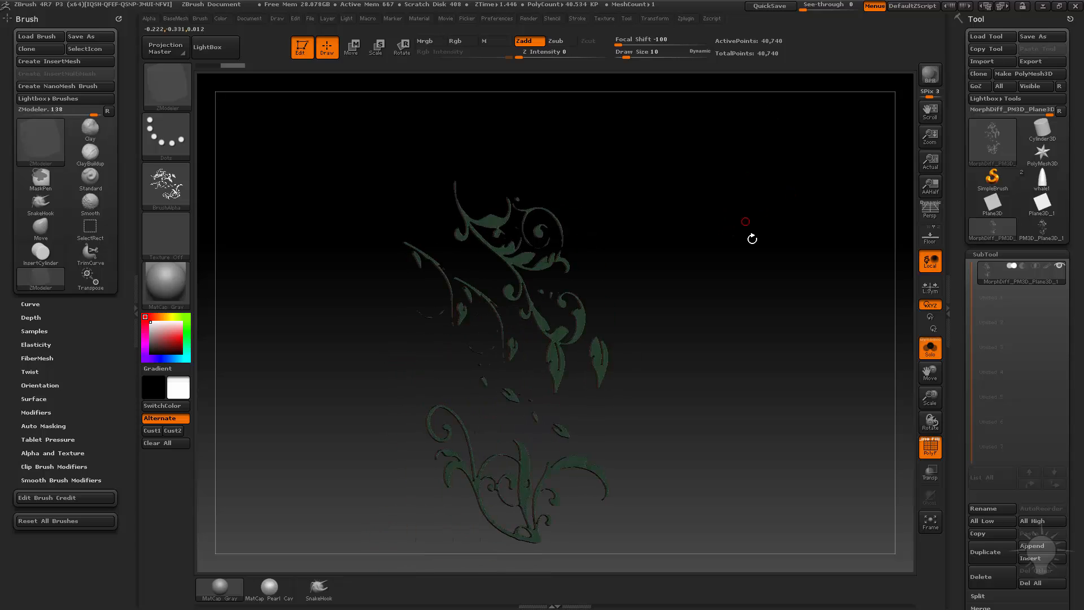
Switch to the whale tool, hide its polyframe, and frame the whale's lower body
click(1042, 179)
drag(787, 238, 888, 389)
key(shift+f)
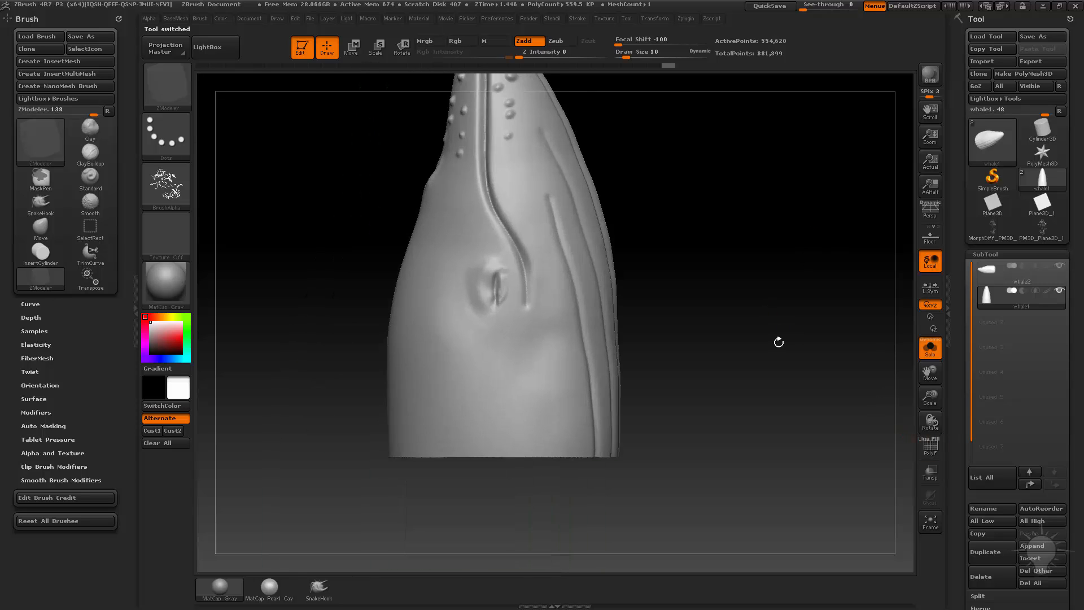
alt+drag(779, 342, 779, 342)
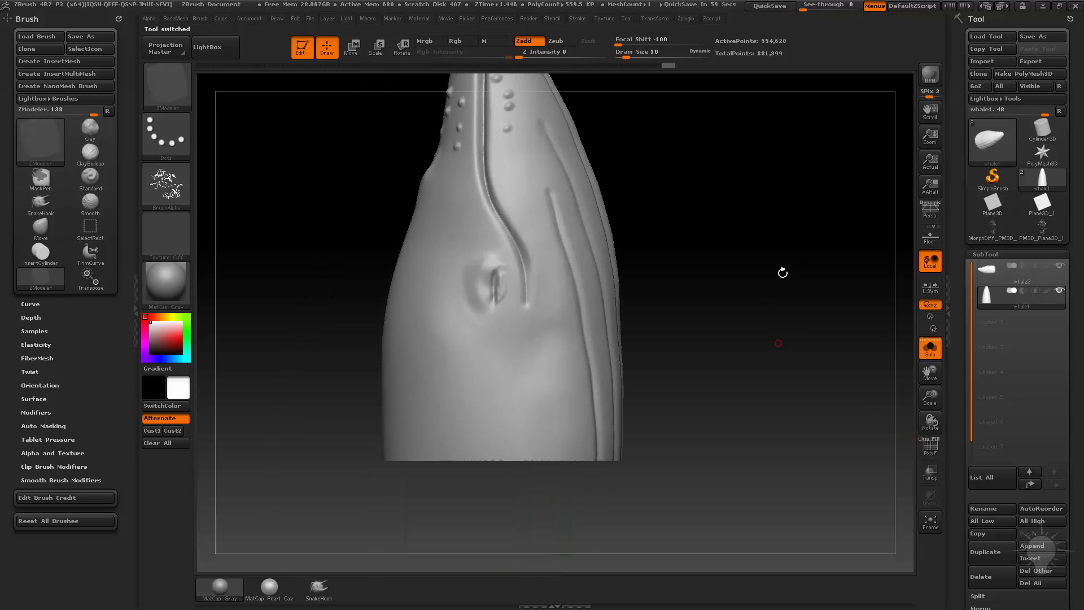
alt+drag(773, 258, 798, 293)
Test the floral alpha as a mask on the whale's lower body using the MaskPen brush
ctrl+click(174, 181)
ctrl+click(230, 198)
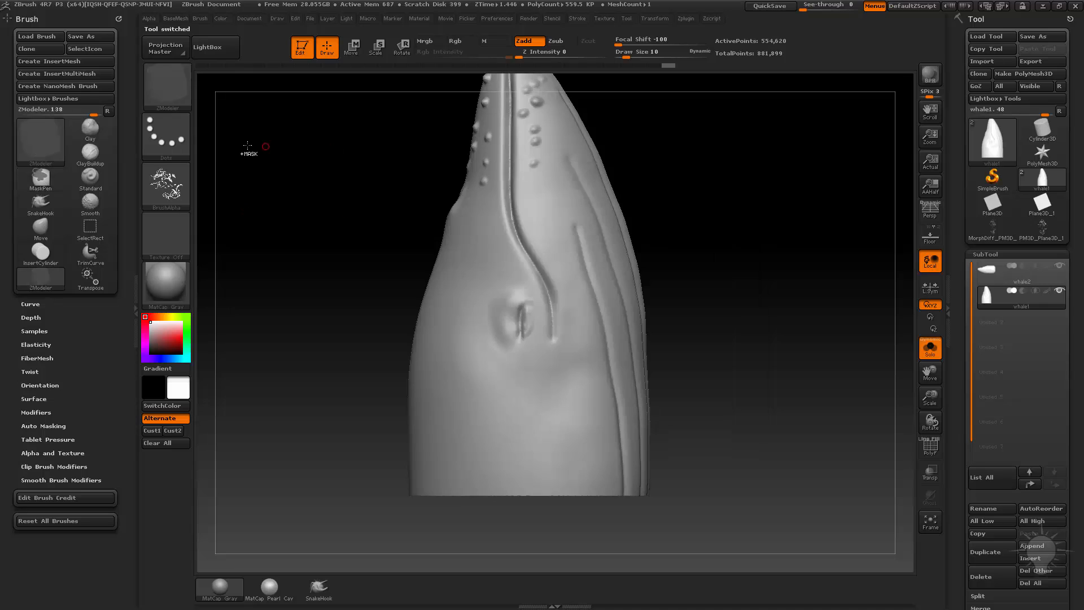
ctrl+click(166, 184)
click(476, 200)
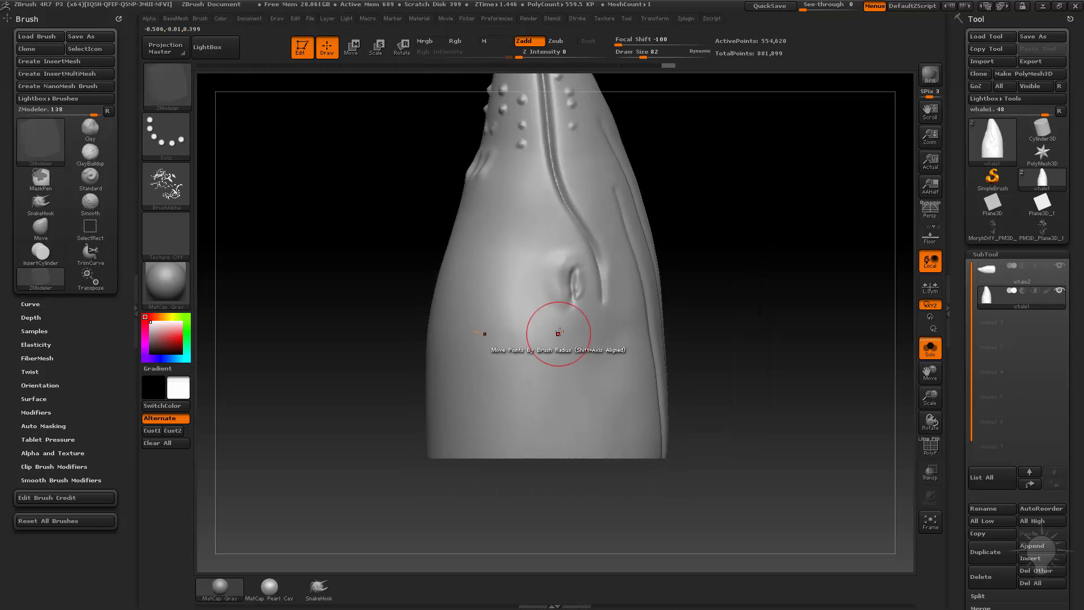
drag(703, 246, 672, 260)
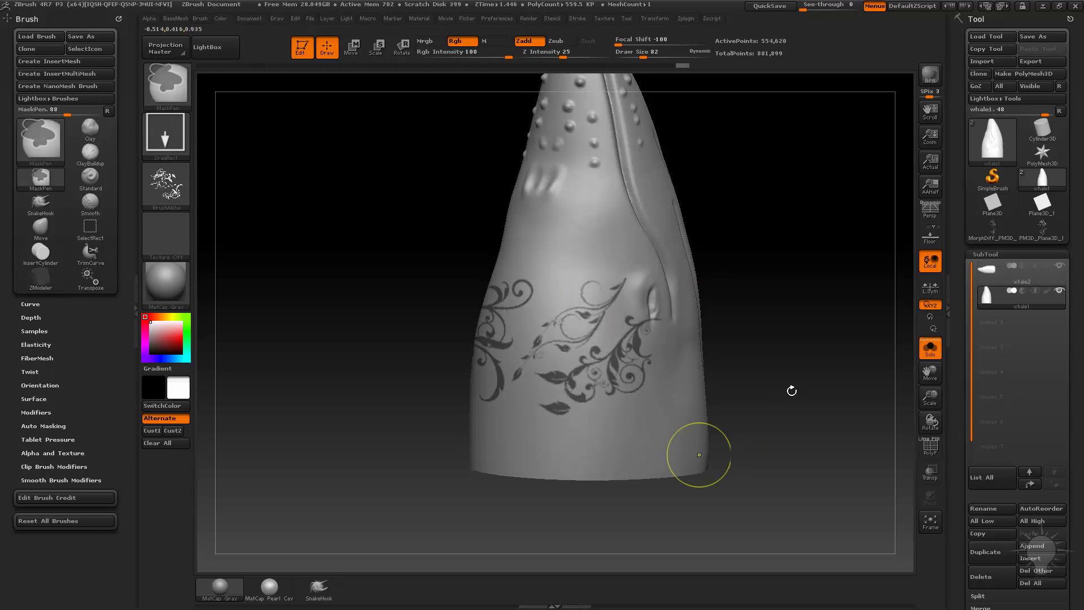
mouse_move(805, 377)
mouse_down()
mouse_move(816, 323)
mouse_move(812, 394)
mouse_move(774, 389)
mouse_up()
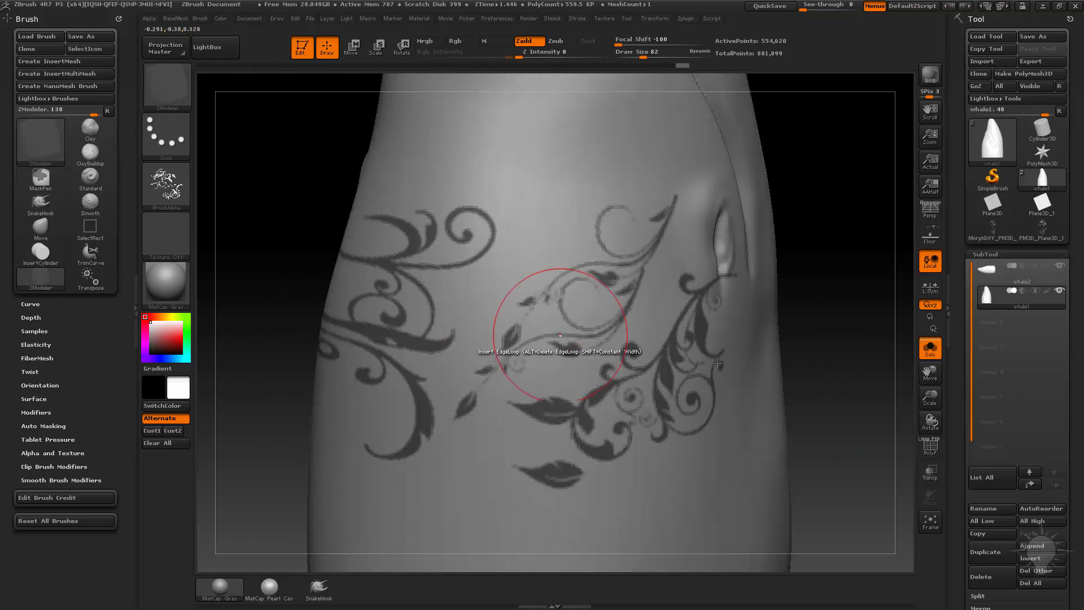
alt+drag(823, 361, 827, 294)
Set the DynaMesh resolution to 1176, remesh the whale, and show its polyframe
key(d)
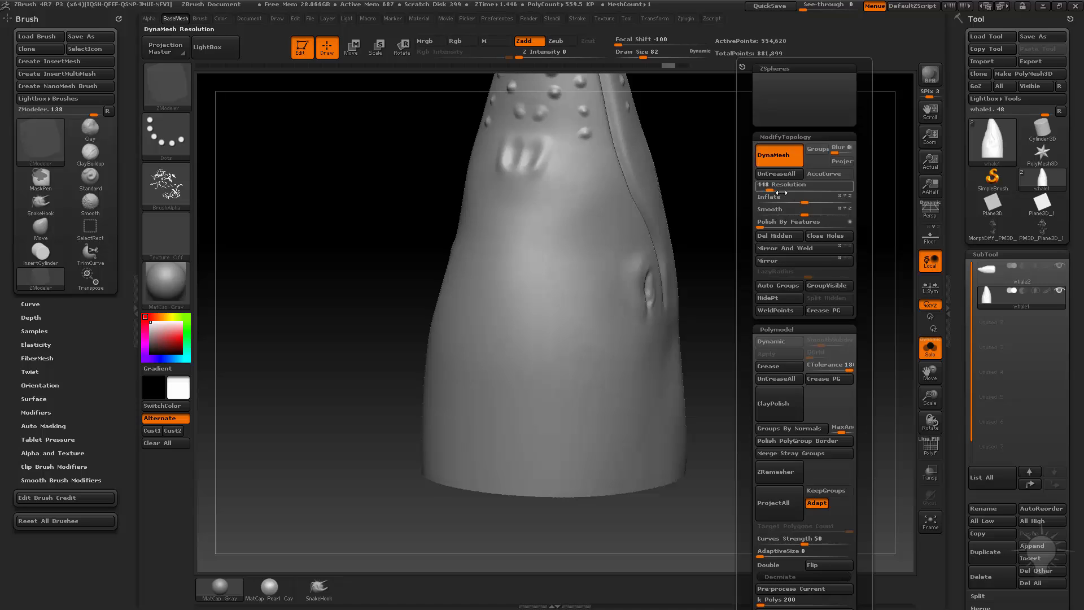
drag(776, 190, 783, 201)
ctrl+drag(714, 268, 782, 286)
click(930, 446)
drag(803, 373, 665, 407)
mouse_move(759, 322)
mouse_down()
mouse_move(824, 371)
mouse_move(831, 348)
mouse_move(806, 357)
mouse_move(819, 327)
mouse_move(818, 351)
mouse_up()
key(ctrl+shift)
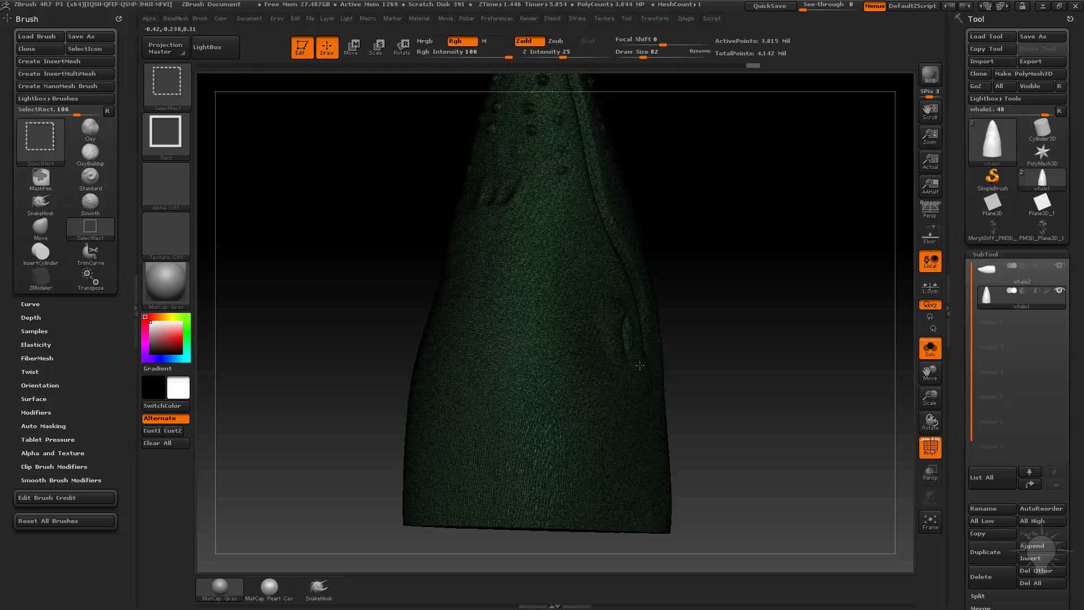
ctrl+shift+click(640, 366)
key(space)
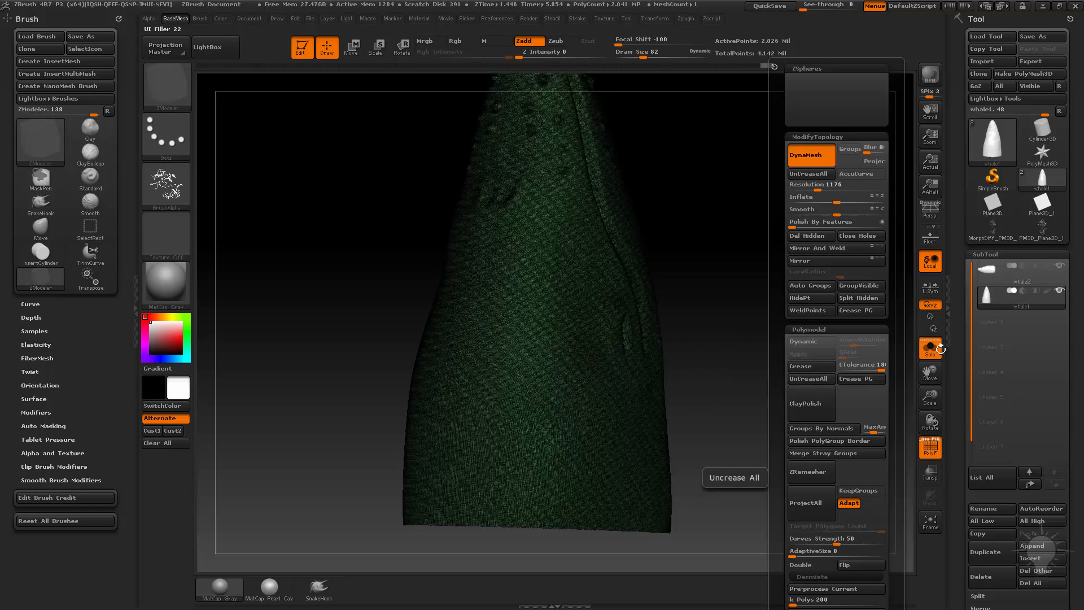
ctrl+shift+click(834, 394)
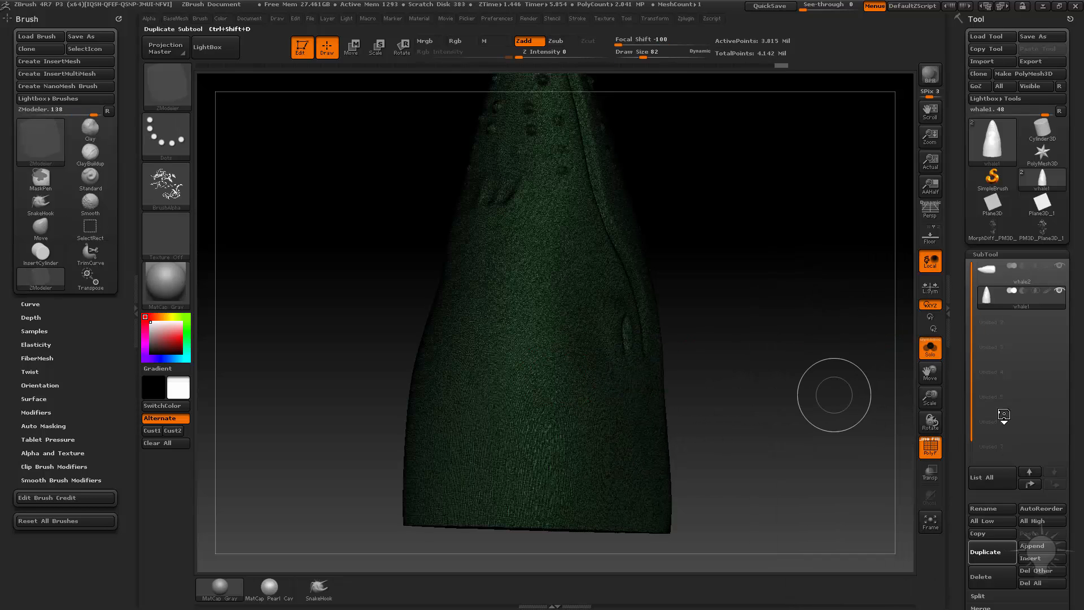
Duplicate the whale1 subtool and delete the inner shell from the original, keeping only its outer polygroup
click(1058, 330)
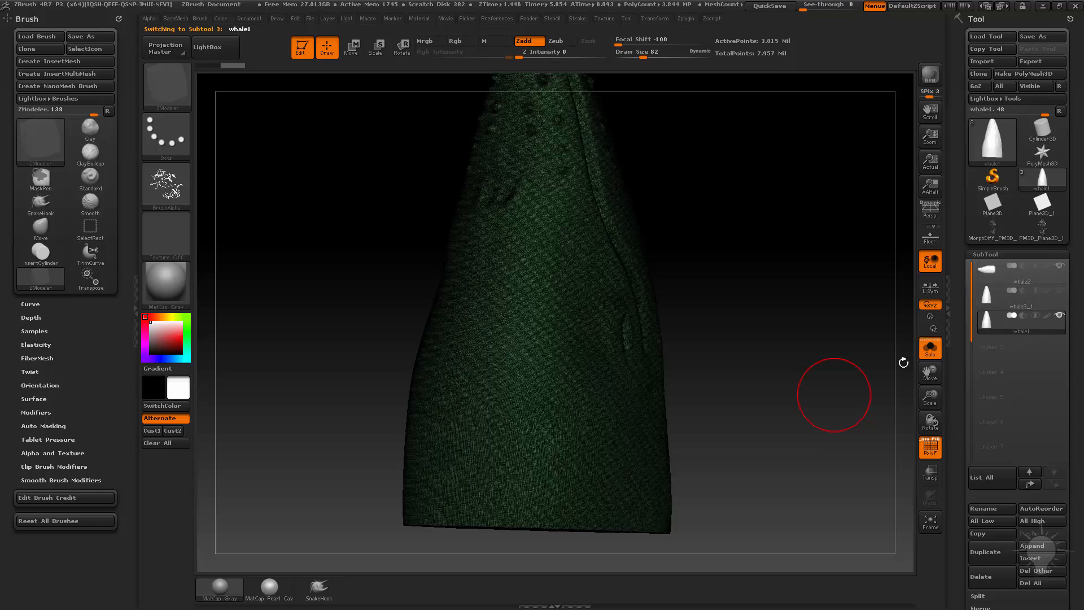
drag(787, 319, 756, 276)
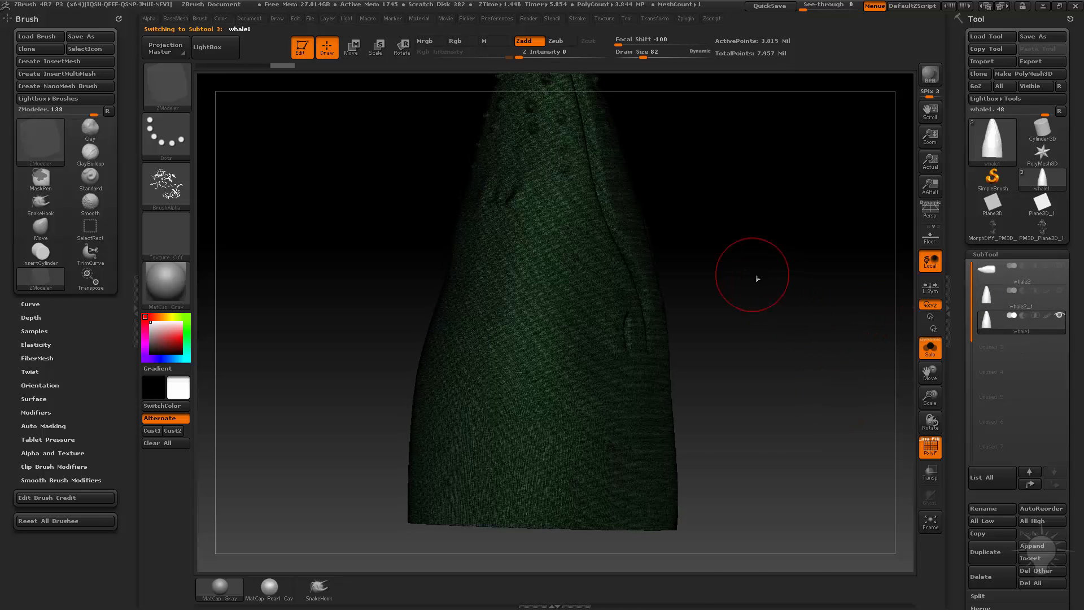
key(space)
drag(748, 198, 732, 121)
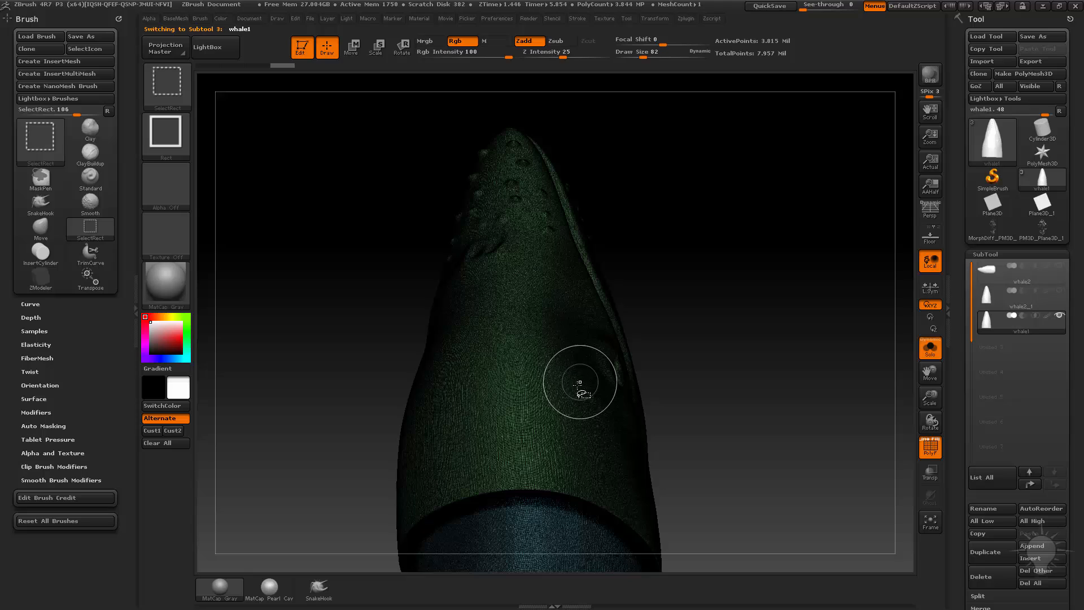
ctrl+shift+click(762, 296)
key(space)
click(741, 237)
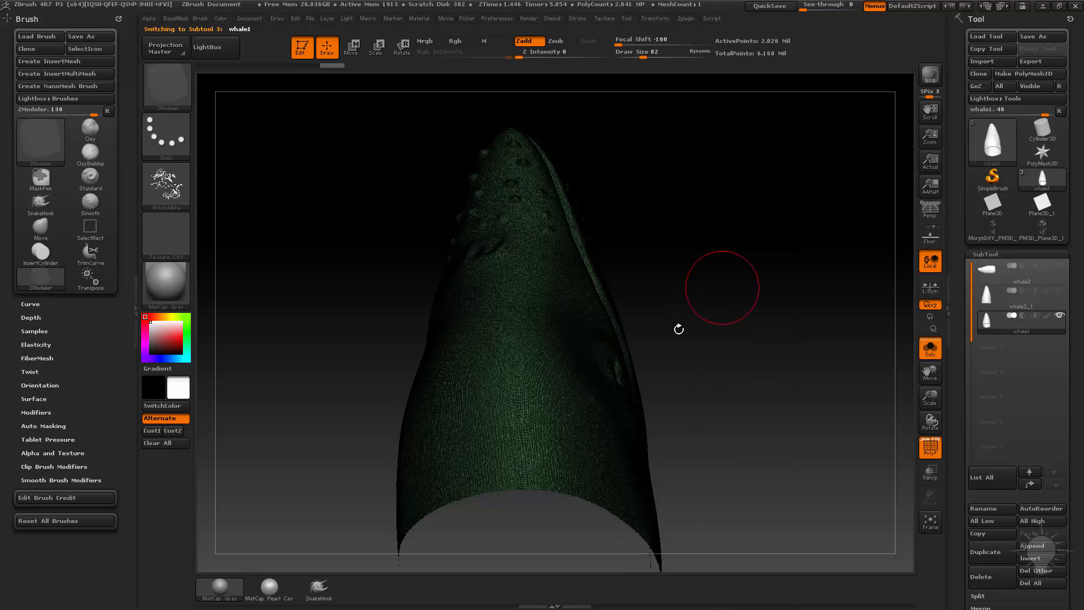
Hide the polyframe and mask the floral alpha across the lower part of the whale's outer shell
key(shift+f)
shift+drag(805, 321, 828, 303)
key(ctrl)
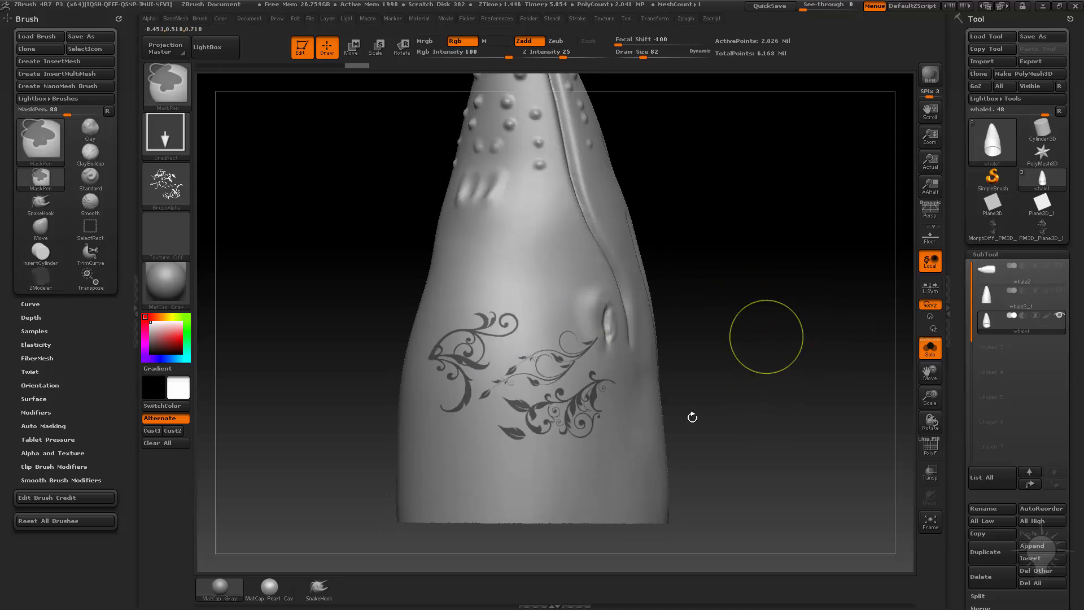
ctrl+drag(691, 418, 720, 446)
ctrl+drag(535, 405, 644, 566)
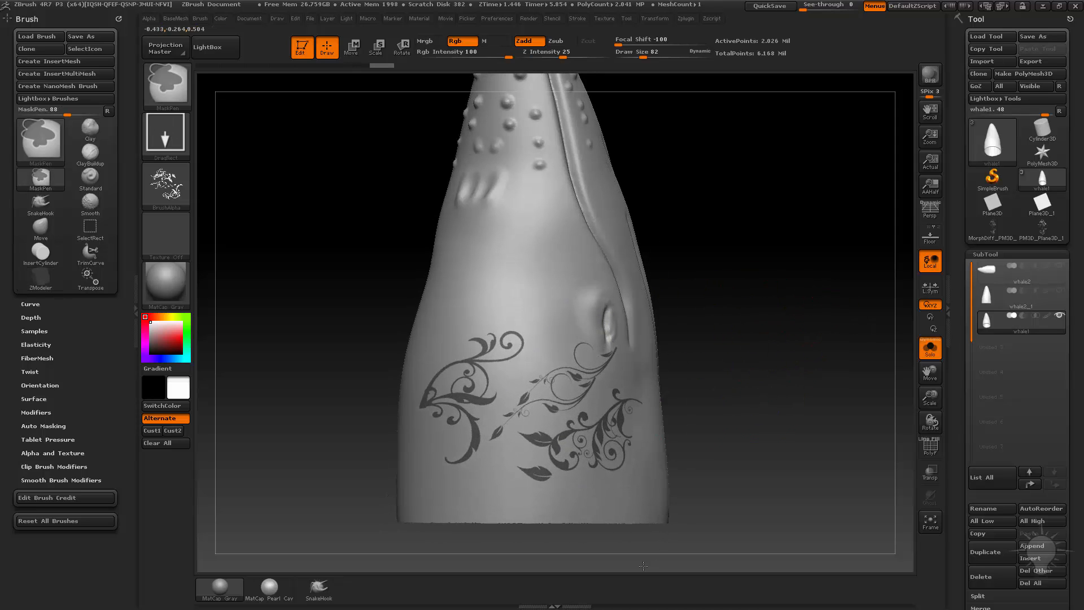
mouse_move(794, 327)
ctrl+mouse_down()
mouse_move(785, 321)
mouse_move(830, 394)
ctrl+mouse_up()
Isolate the polygroup on the whale's lower body, restore the full shell, and examine the mesh with the polyframe shown
click(930, 448)
alt+drag(808, 443, 635, 246)
ctrl+shift+click(533, 402)
ctrl+shift+click(775, 279)
drag(627, 187, 903, 253)
drag(832, 393, 794, 383)
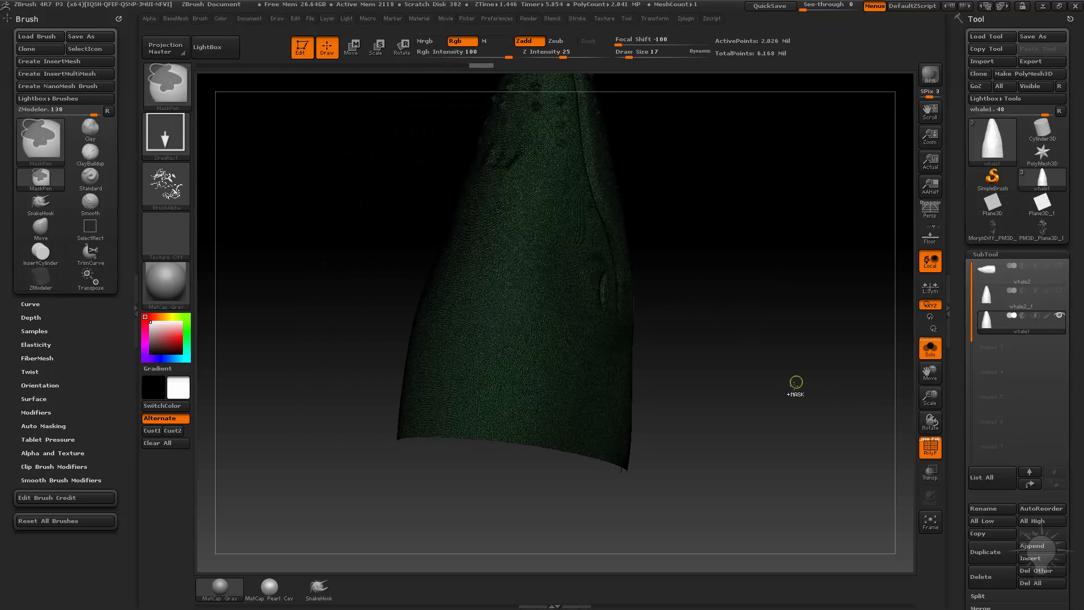
Undo the last two changes to the whale's outer shell and duplicate its subtool
key(ctrl+z)
key(ctrl+z)
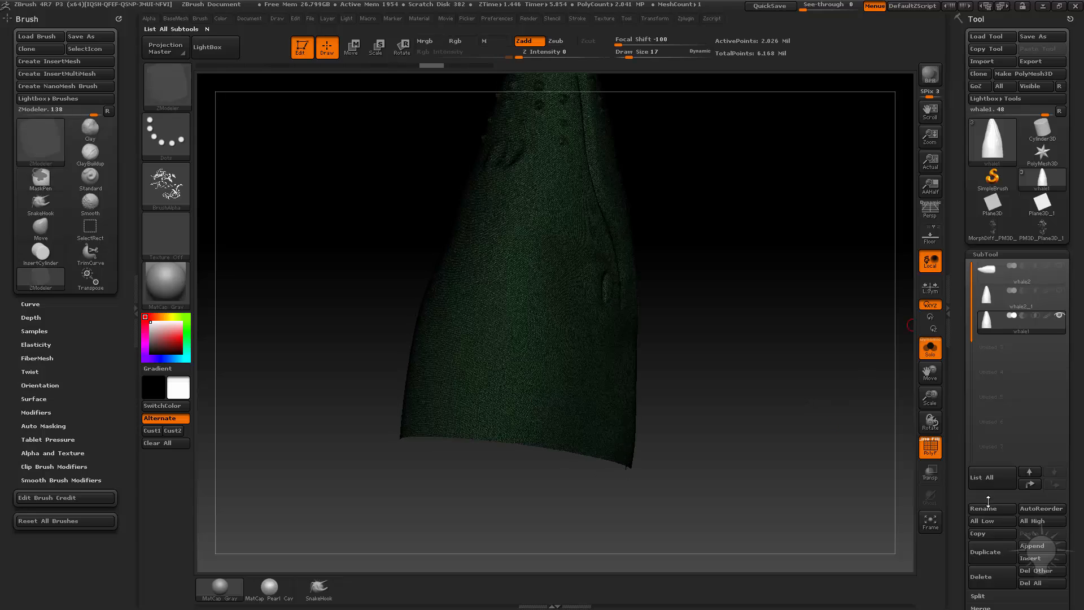
click(993, 551)
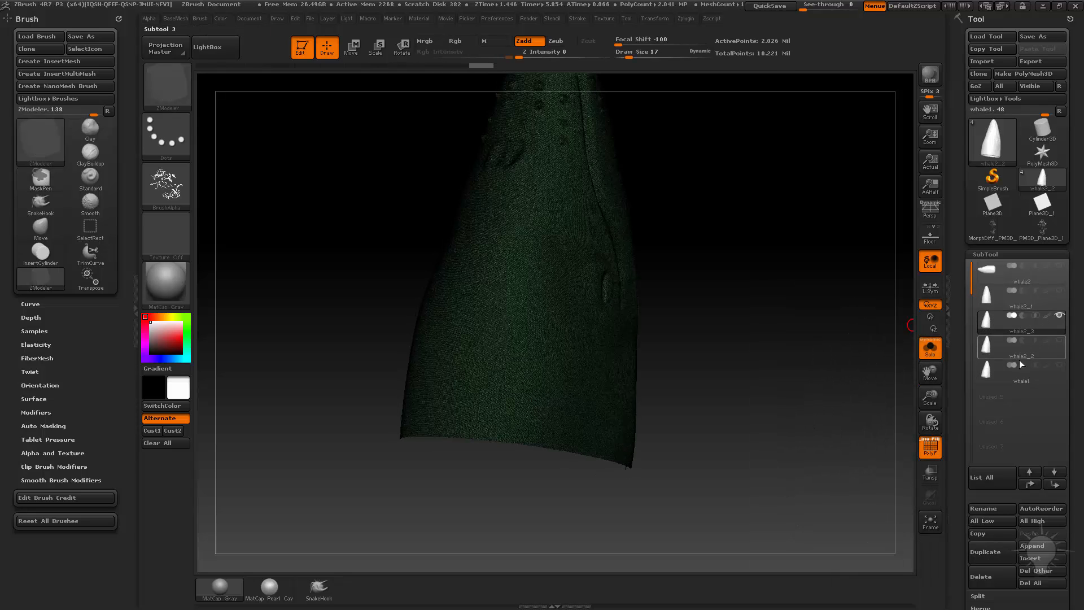
Try the floral alpha as a mask on the lower shell with the polyframe hidden, and undo that mask
drag(723, 281, 697, 277)
ctrl+drag(520, 334, 556, 413)
key(shift+f)
drag(827, 425, 807, 410)
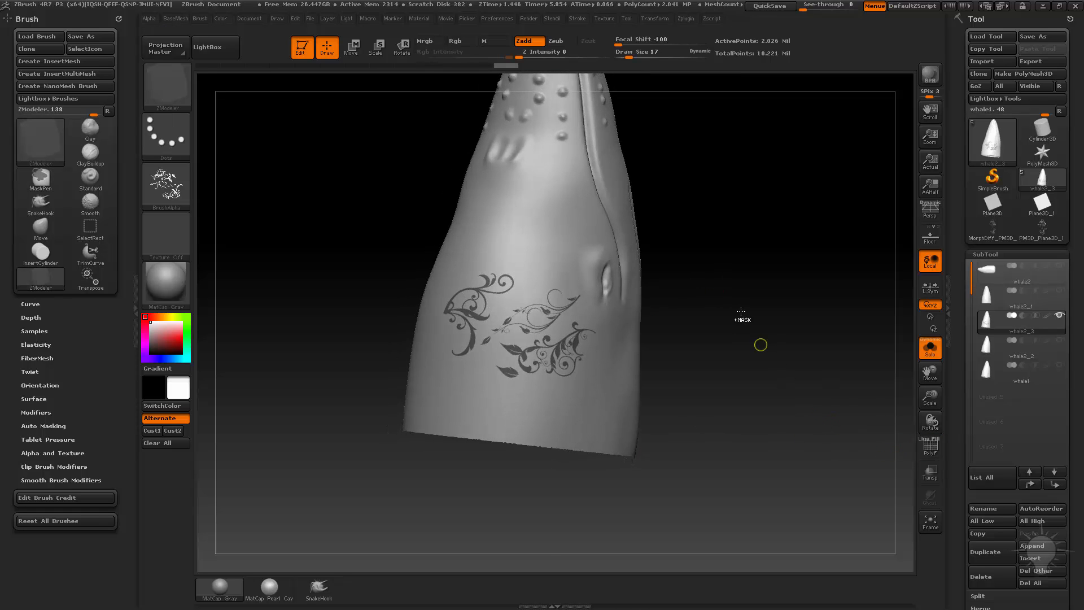
key(ctrl+z)
Mask a larger floral alpha across the lower shell and isolate the ornament as its own polygroup with the polyframe shown
ctrl+drag(518, 361, 560, 519)
mouse_move(724, 366)
mouse_down()
mouse_move(723, 302)
mouse_move(760, 389)
mouse_up()
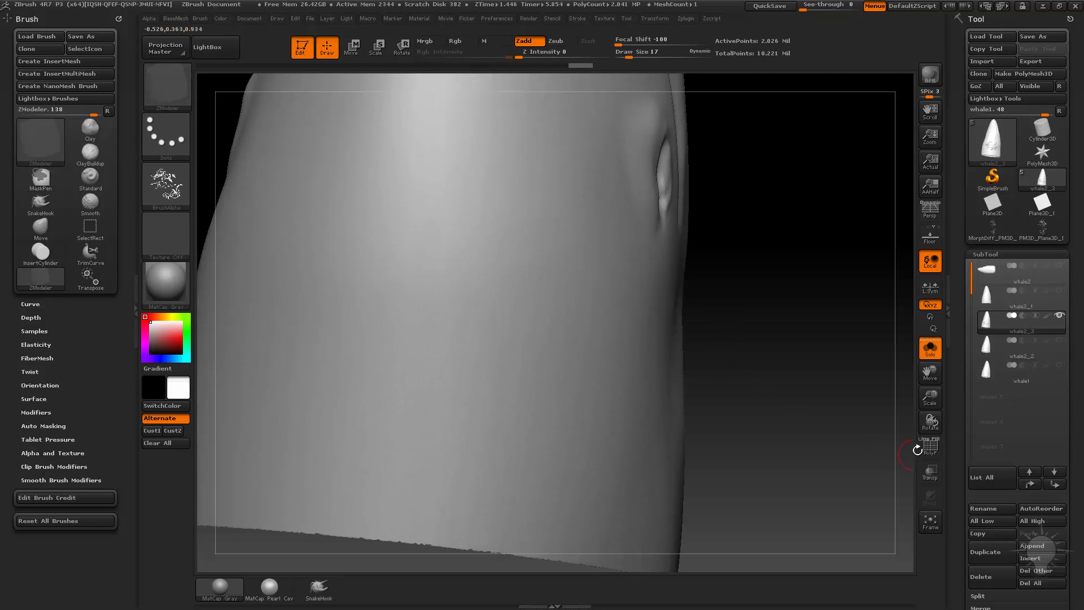
click(930, 447)
ctrl+shift+click(470, 416)
drag(828, 383, 920, 310)
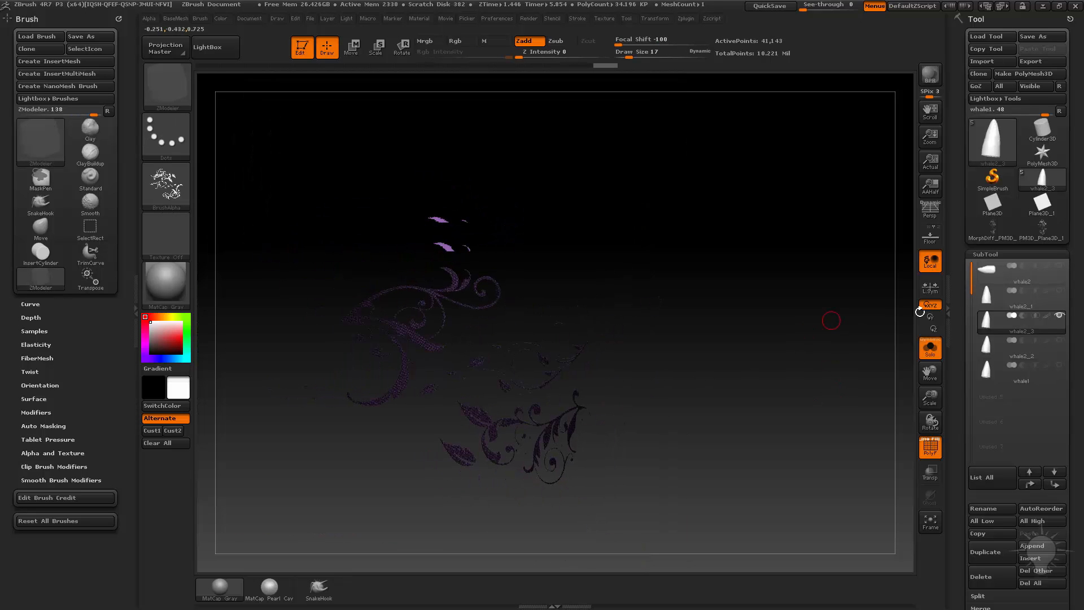
Delete the hidden part of the shell, keeping only the floral ornament
mouse_move(779, 316)
mouse_down()
mouse_move(751, 317)
mouse_move(834, 380)
mouse_up()
key(space)
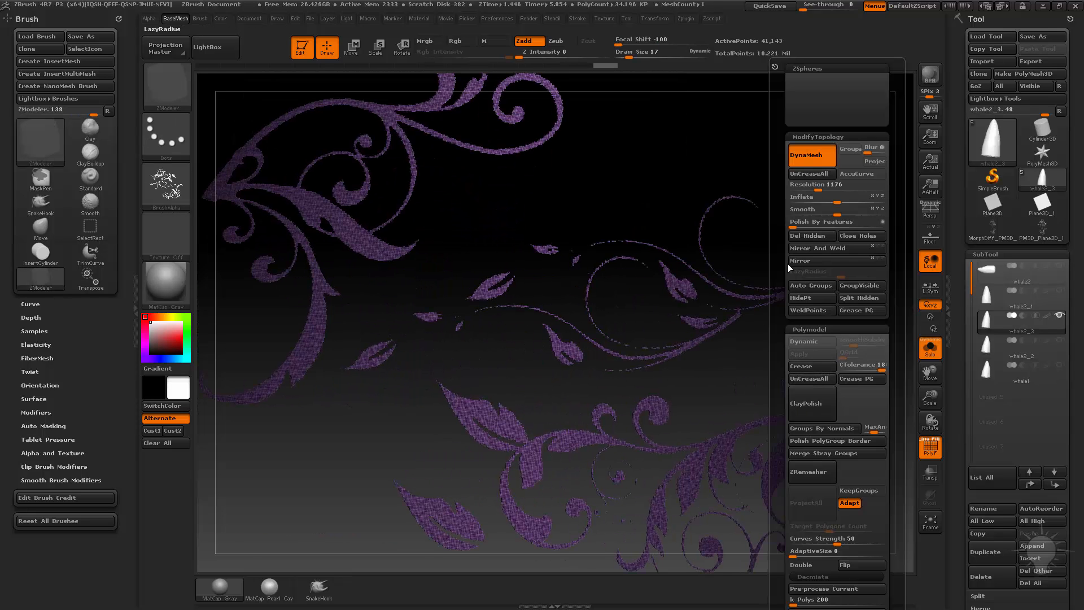
click(808, 237)
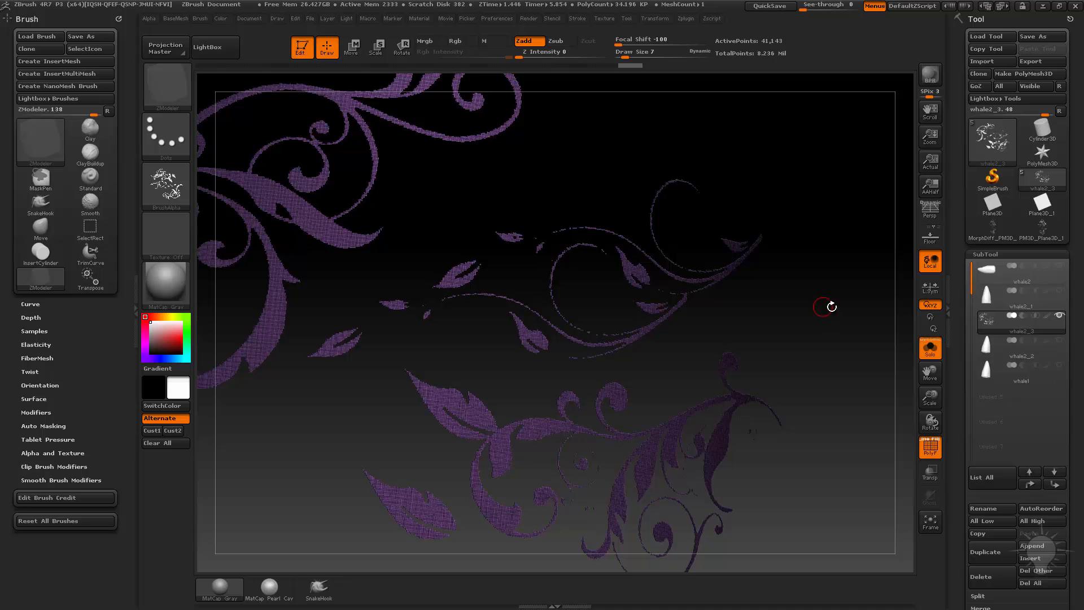
Select the floral ornament subtool and assign separate polygroups to its disconnected pieces with Auto Groups
click(999, 352)
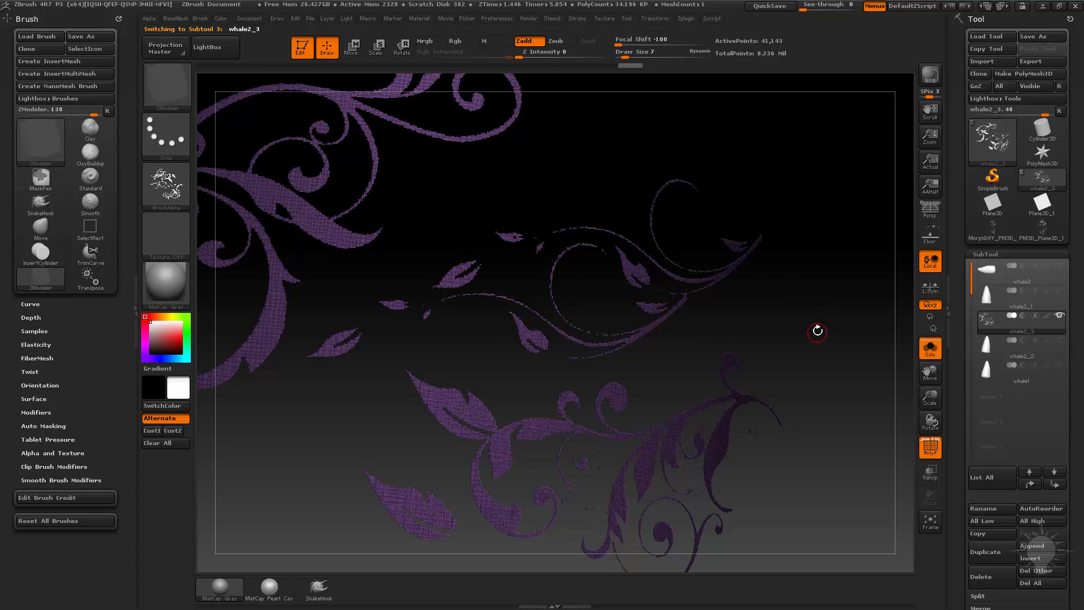
key(2)
click(795, 286)
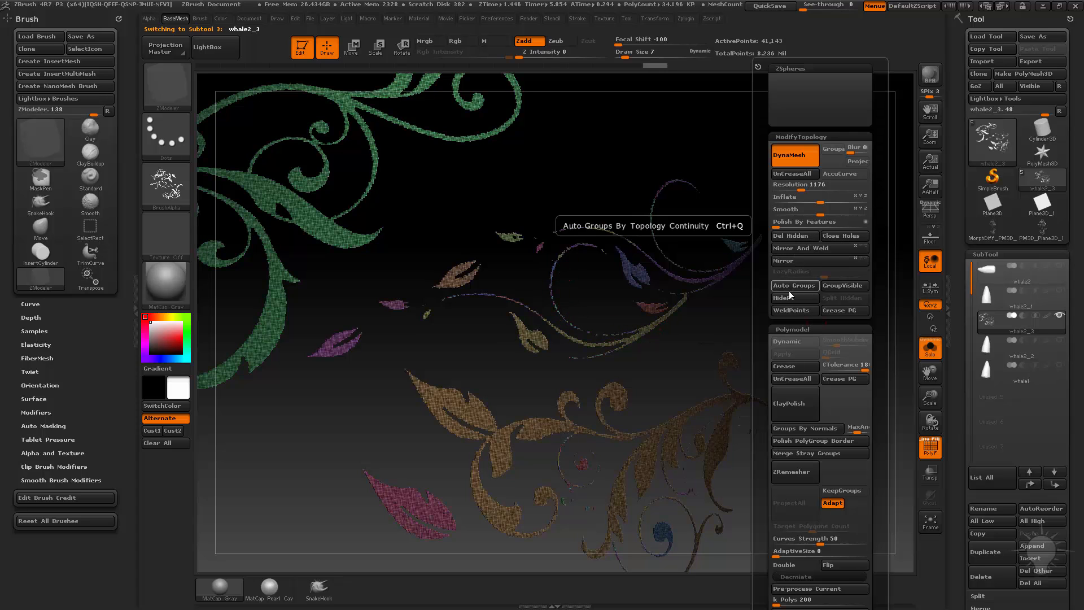
drag(784, 329, 812, 299)
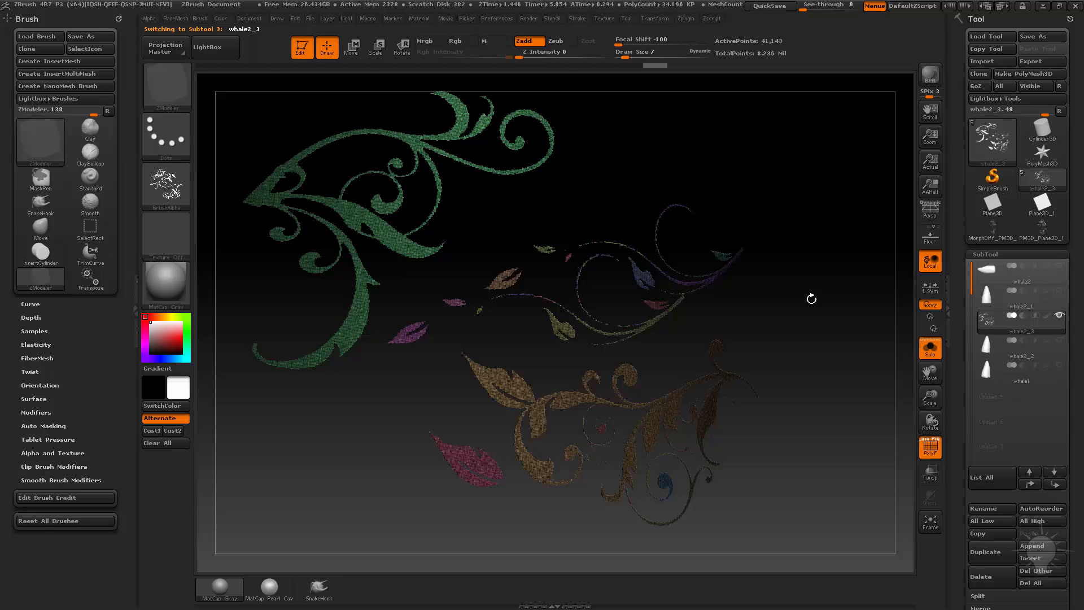
Hide the large ornament polygroups, examine the small disconnected fragments along the thin stems, and restore the full ornament
ctrl+shift+click(388, 243)
ctrl+shift+click(441, 354)
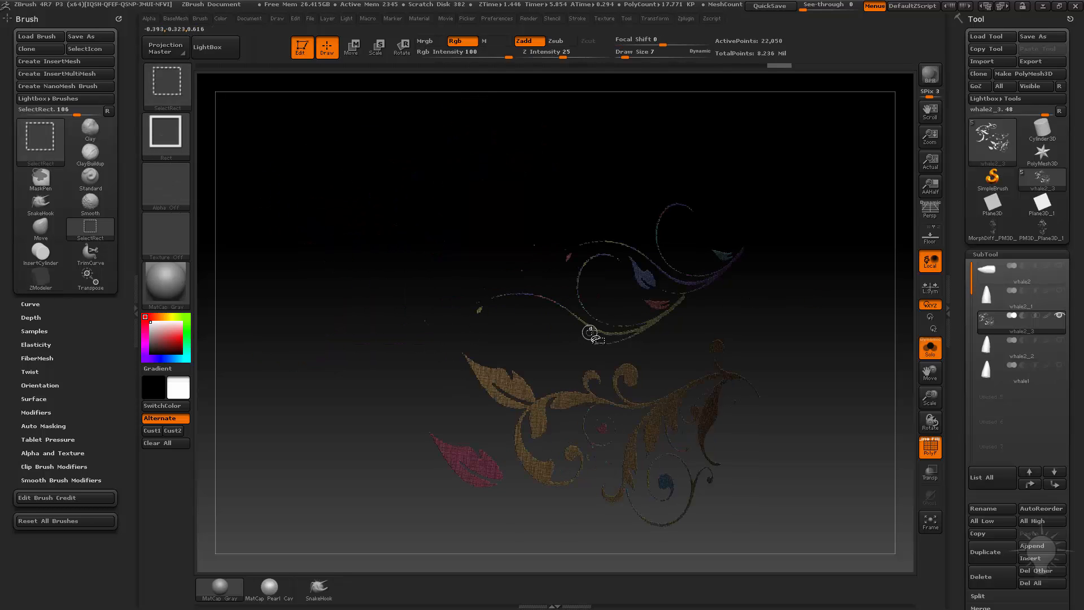
ctrl+alt+shift+click(677, 291)
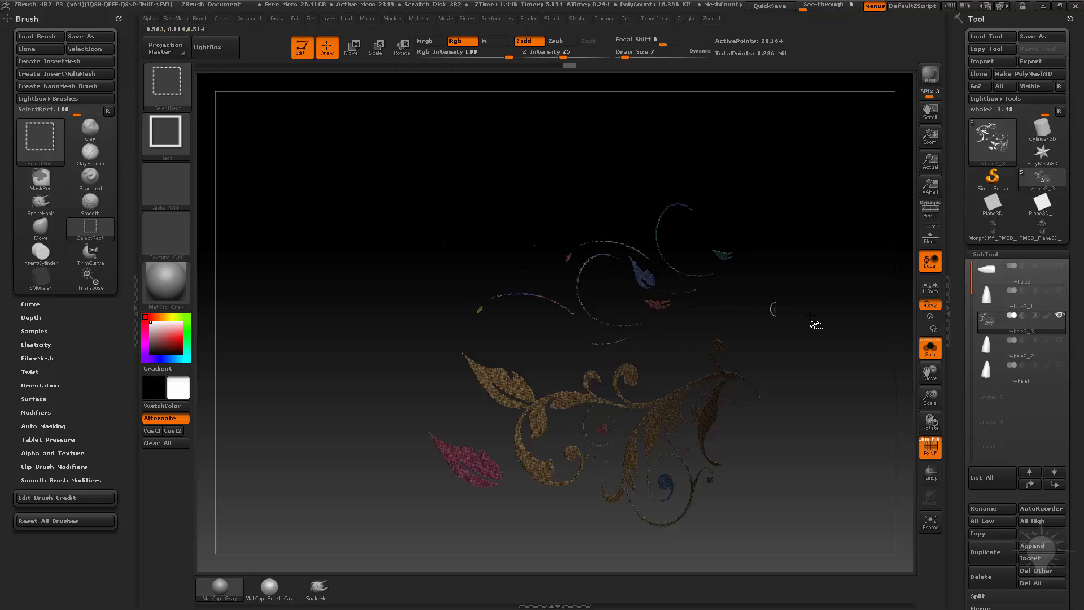
ctrl+alt+shift+click(675, 395)
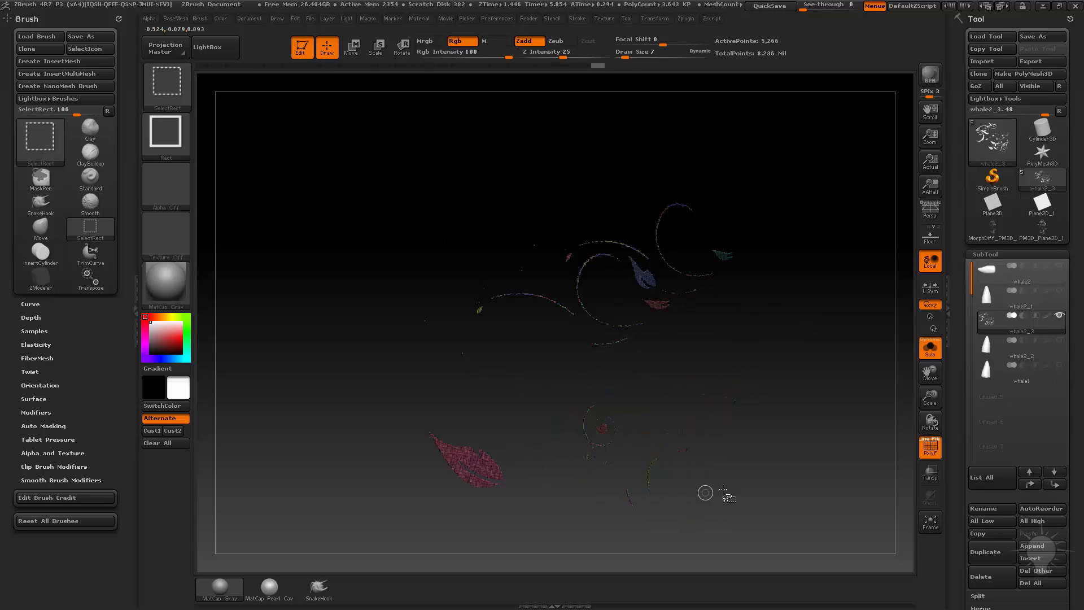
drag(707, 348, 673, 349)
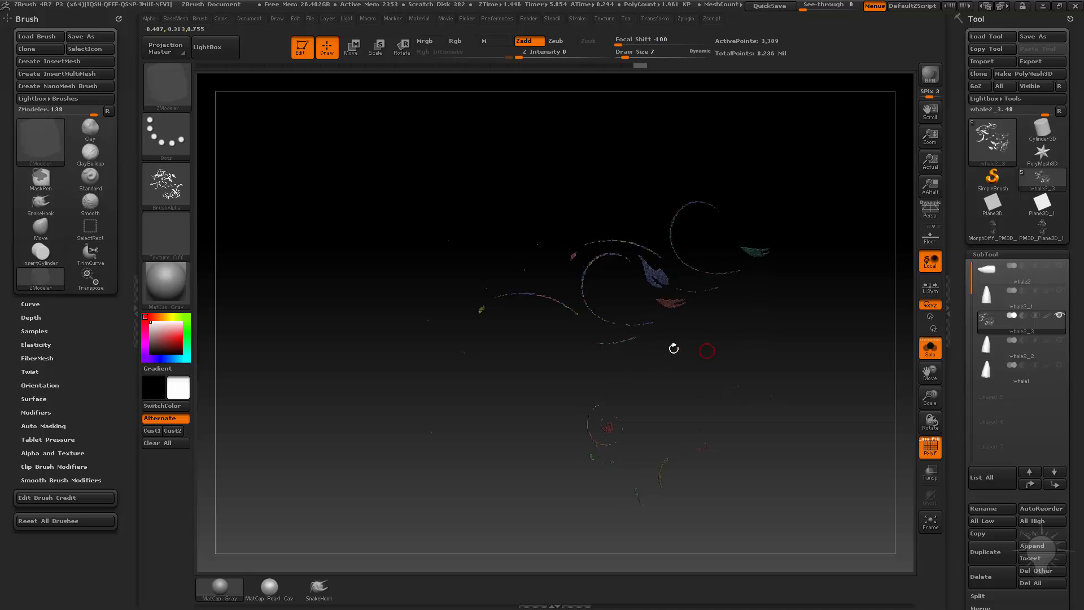
alt+drag(699, 397, 659, 302)
alt+drag(567, 185, 520, 363)
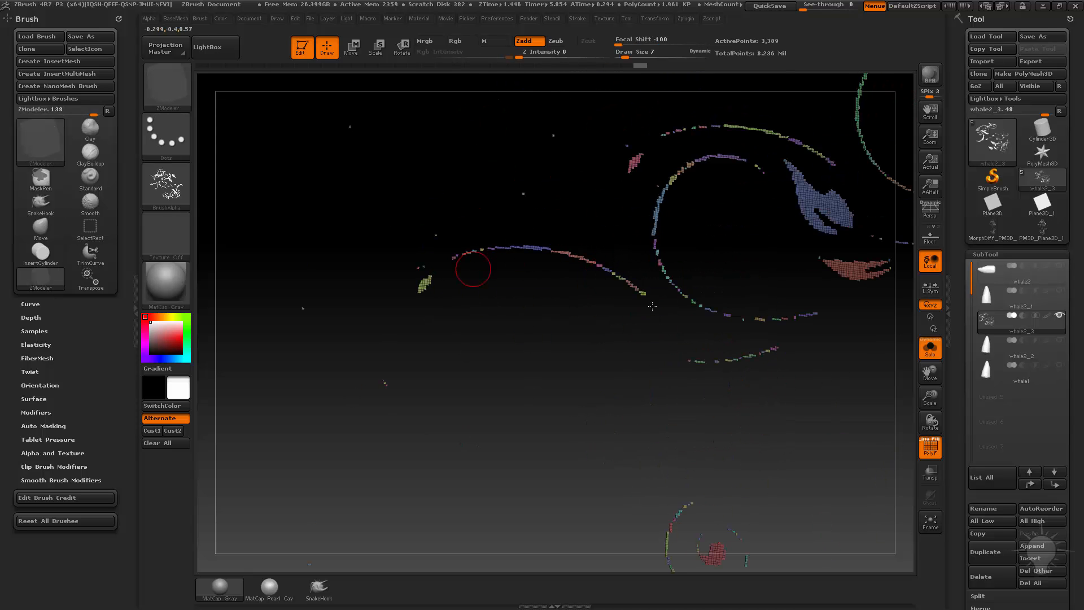
alt+drag(652, 306, 800, 426)
ctrl+shift+click(871, 319)
mouse_move(872, 320)
mouse_down()
mouse_move(843, 318)
mouse_move(872, 346)
mouse_up()
Merge all pieces of the floral ornament into a single polygroup
key(ctrl+z)
key(ctrl+shift+z)
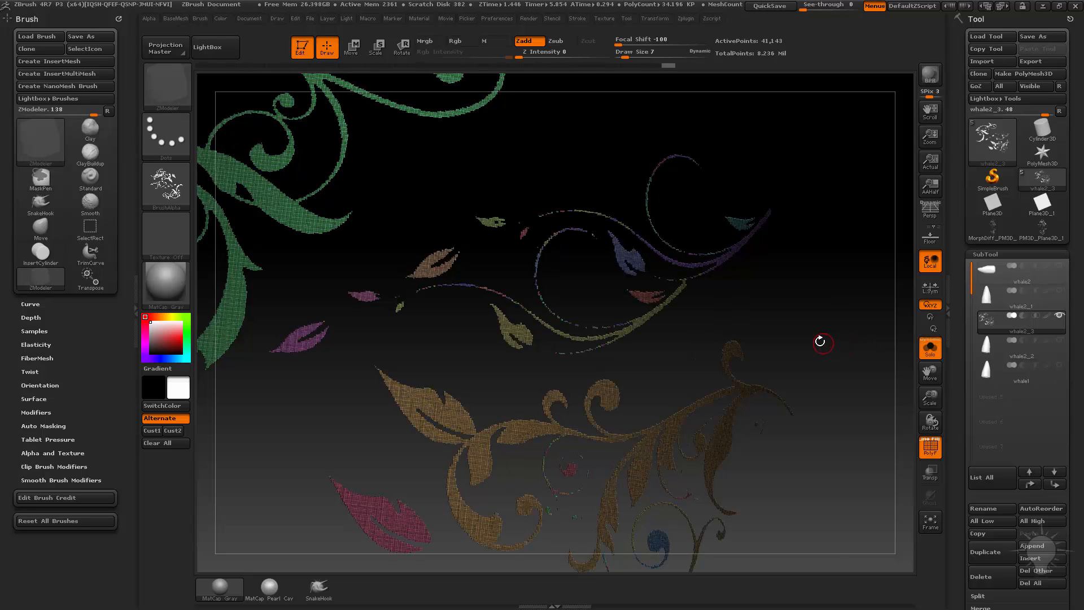
key(ctrl+w)
drag(815, 315, 832, 288)
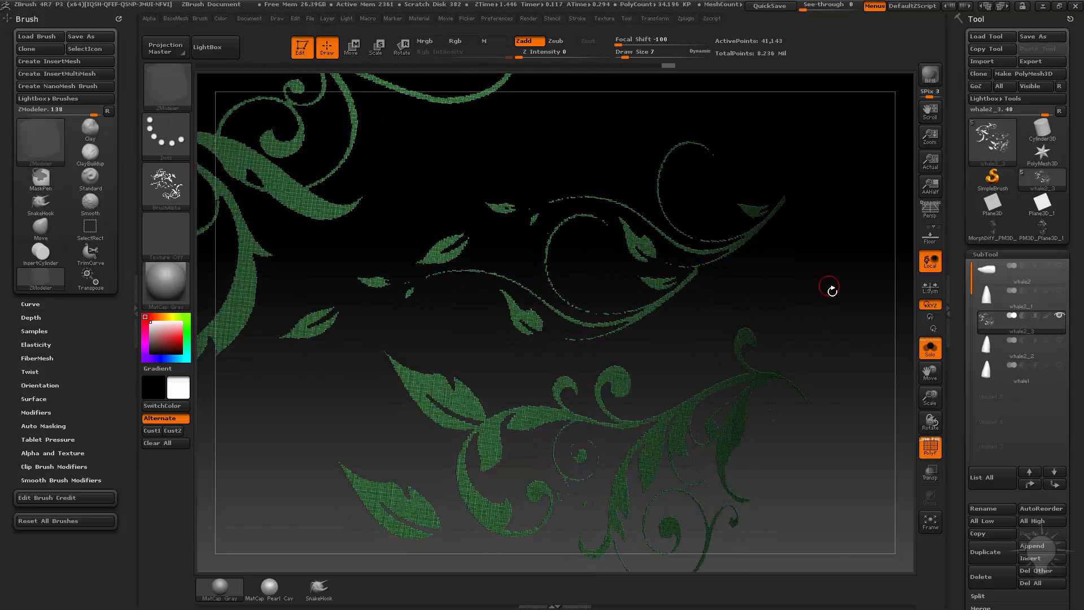
Mask the ornament by its border, invert the mask, and smooth the jagged outline with Polish By Features
drag(960, 385, 962, 225)
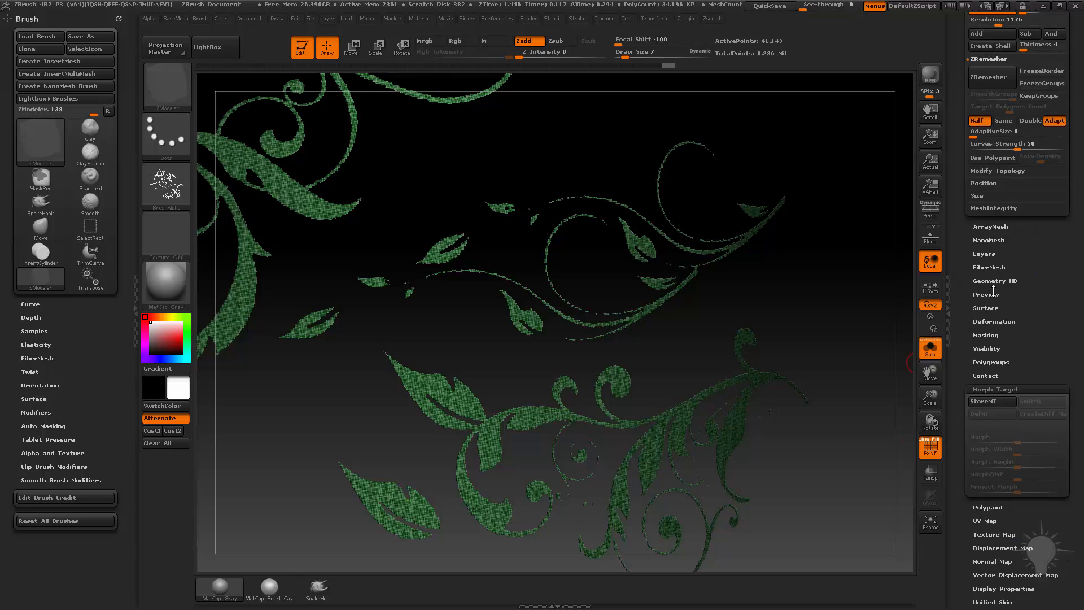
click(986, 332)
ctrl+click(901, 369)
key(1)
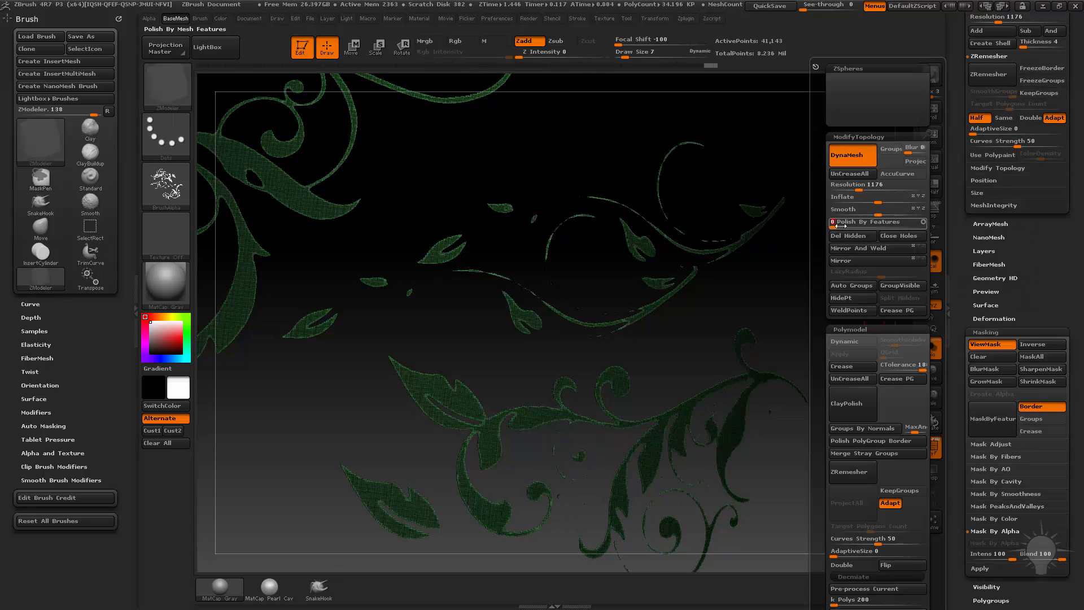
ctrl+click(853, 324)
drag(853, 324, 822, 317)
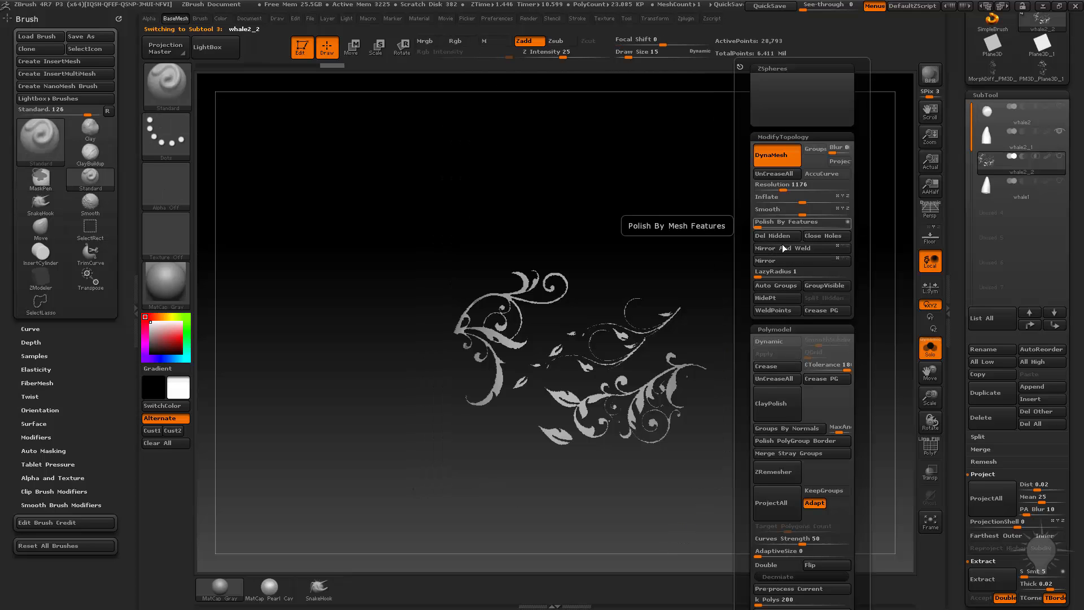
Turn off Groups and Crease for Mask By Features, mask the ornament's border, invert the mask, and polish by features
drag(956, 317, 968, 122)
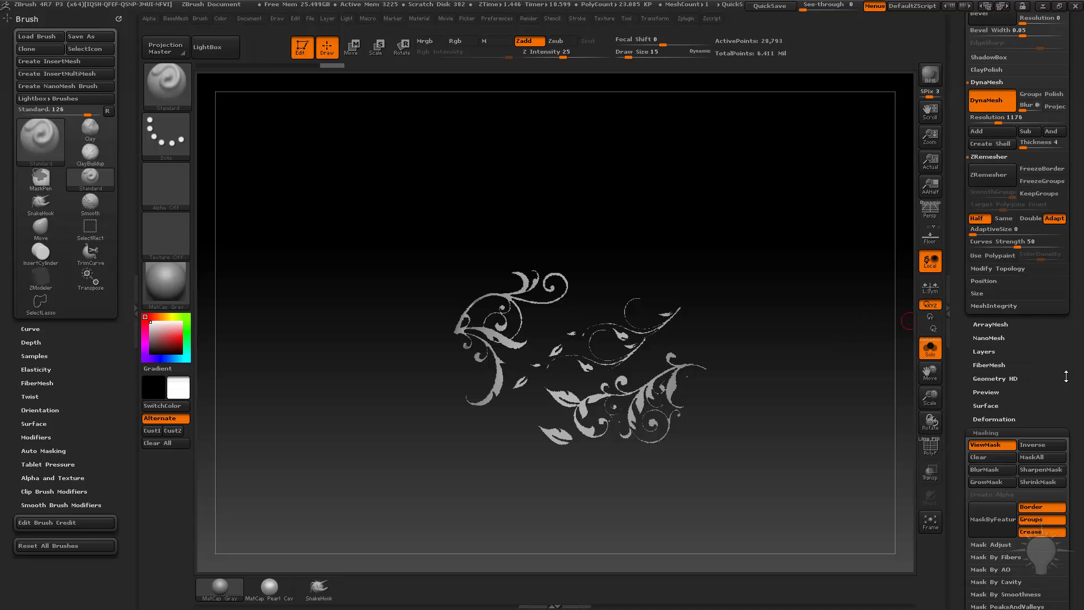
click(1030, 519)
click(1031, 532)
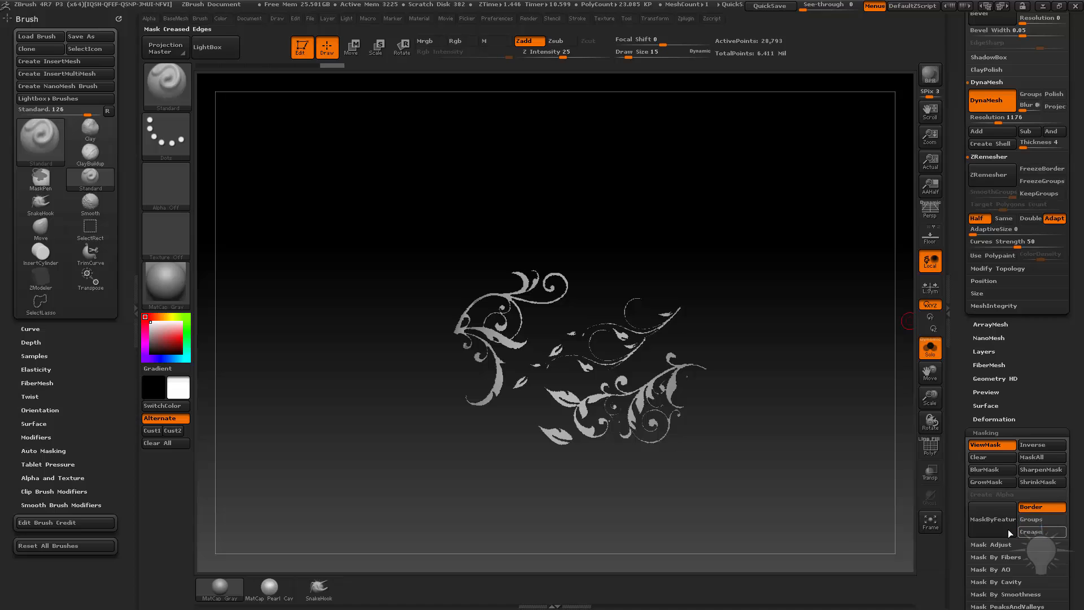
ctrl+click(833, 264)
key(2)
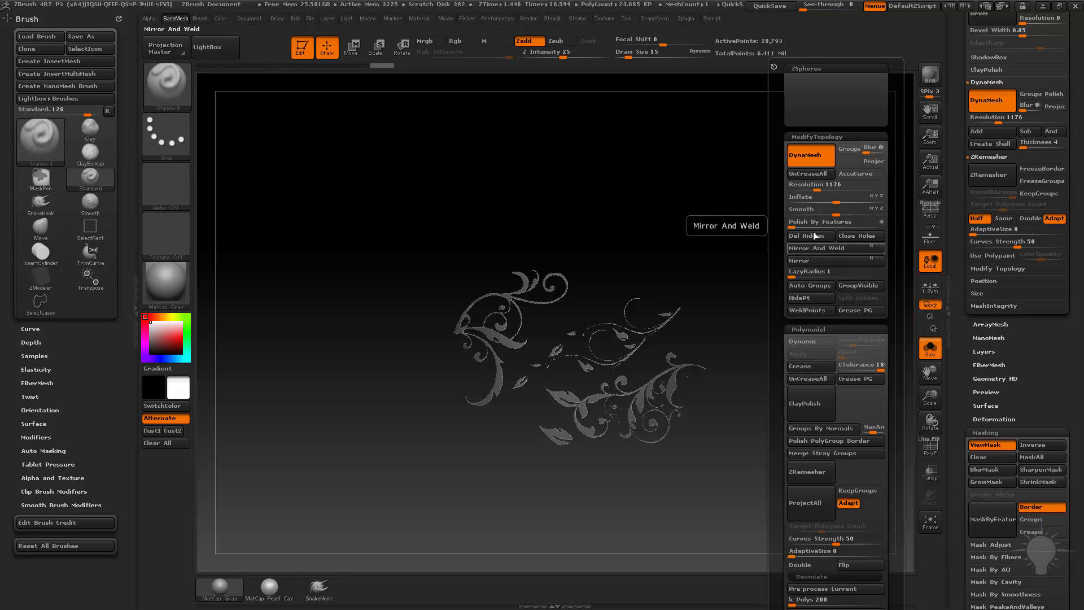
alt+drag(830, 226, 856, 428)
key(2)
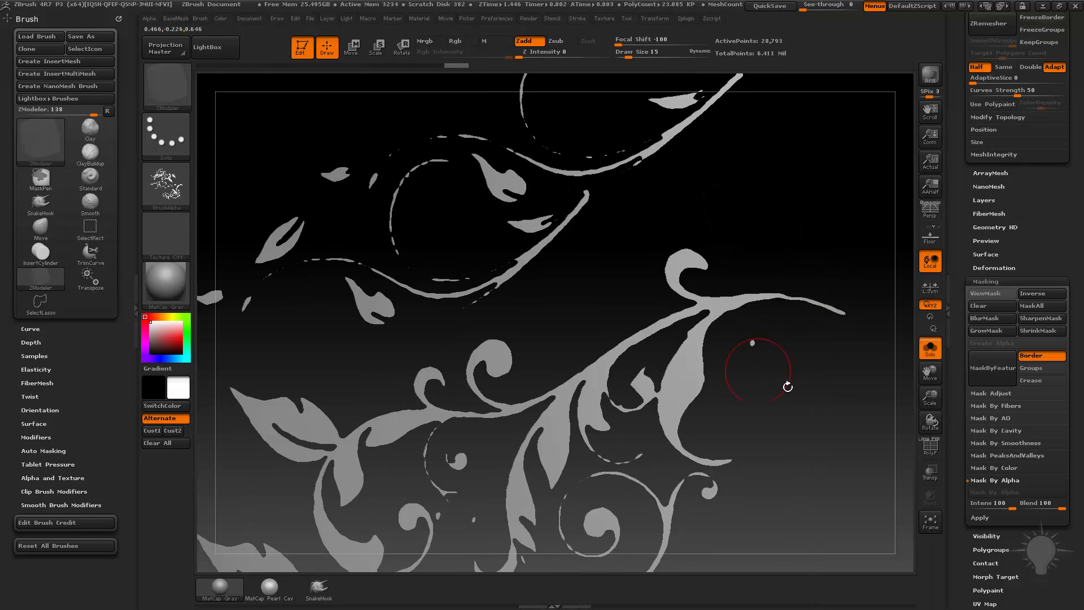
Show the ornament's polyframe, thicken it with ZModeler's QMesh, and display it double-sided
alt+drag(787, 386, 841, 486)
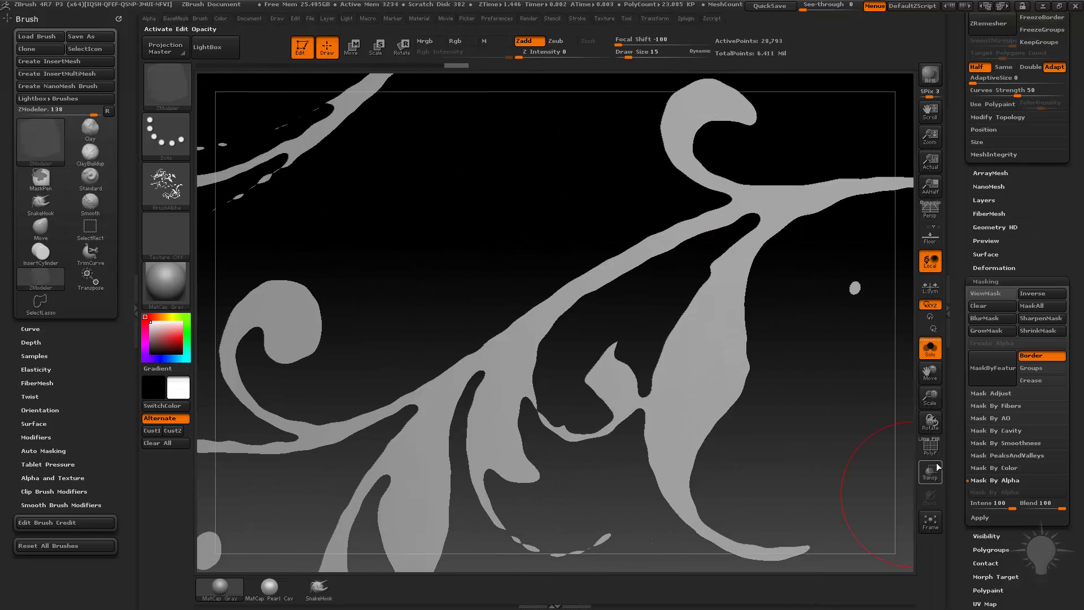
click(930, 450)
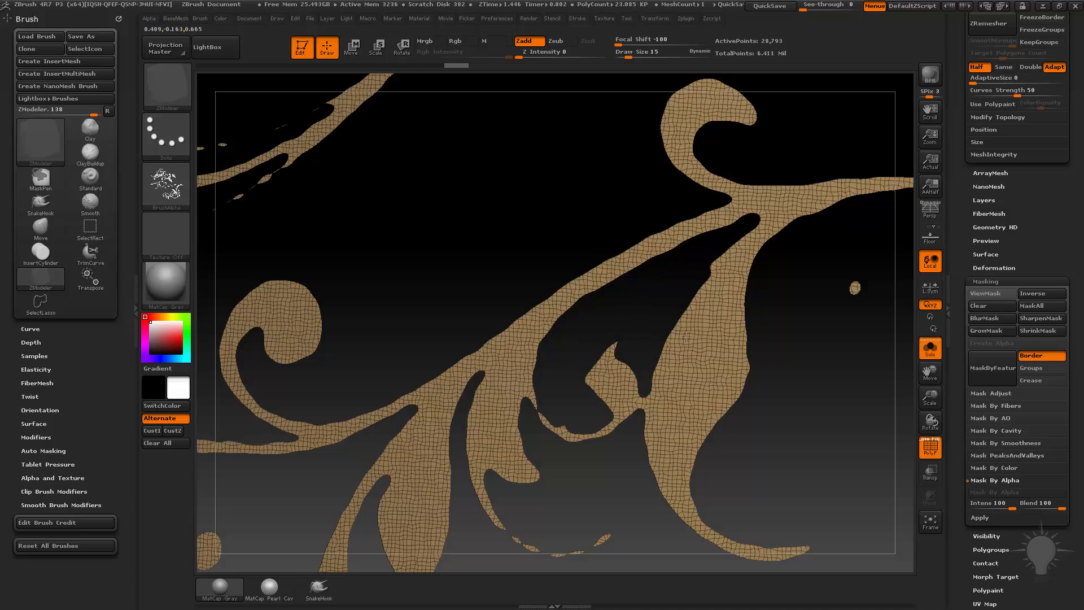
drag(686, 337, 698, 380)
alt+drag(815, 414, 806, 387)
key(2)
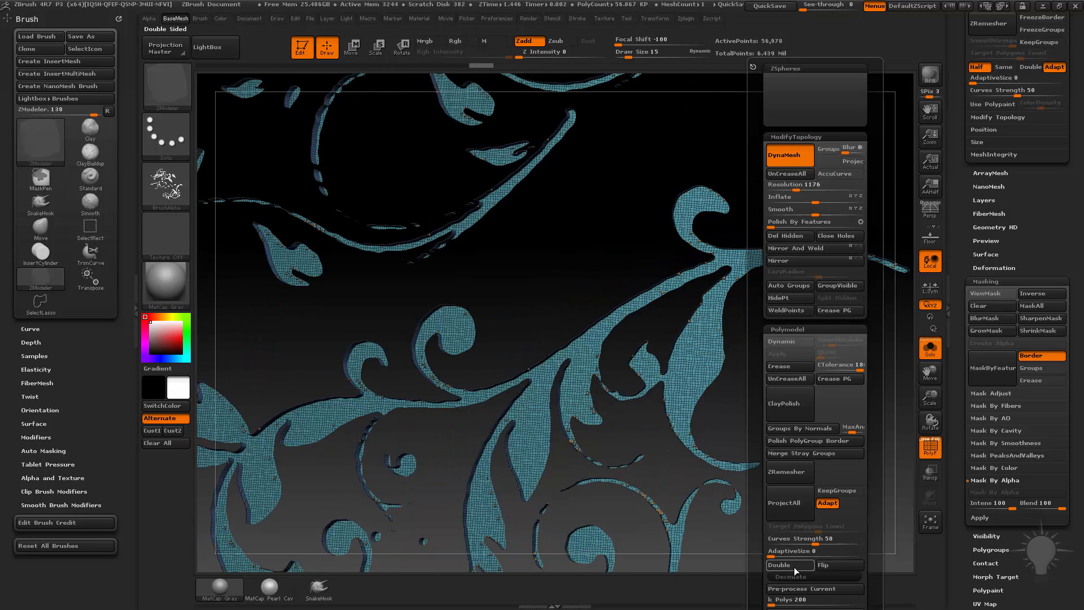
mouse_move(606, 419)
mouse_down()
mouse_move(721, 367)
mouse_move(772, 379)
mouse_up()
key(s)
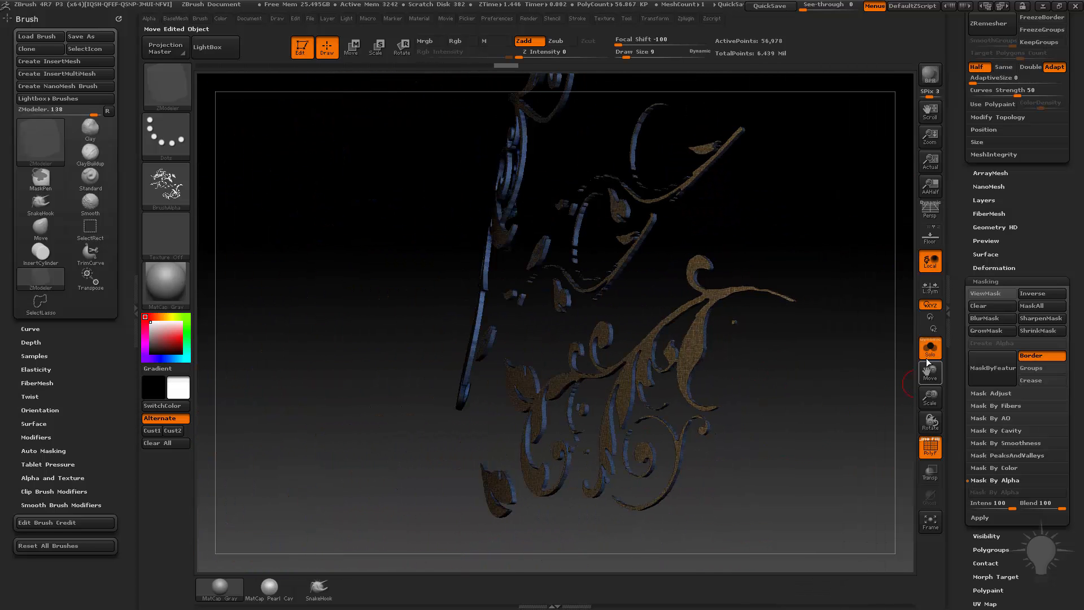
Turn off Solo, isolate the thickened ornament's front polygroup, and compare it with the surrounding whale shell
click(929, 354)
drag(412, 294, 443, 295)
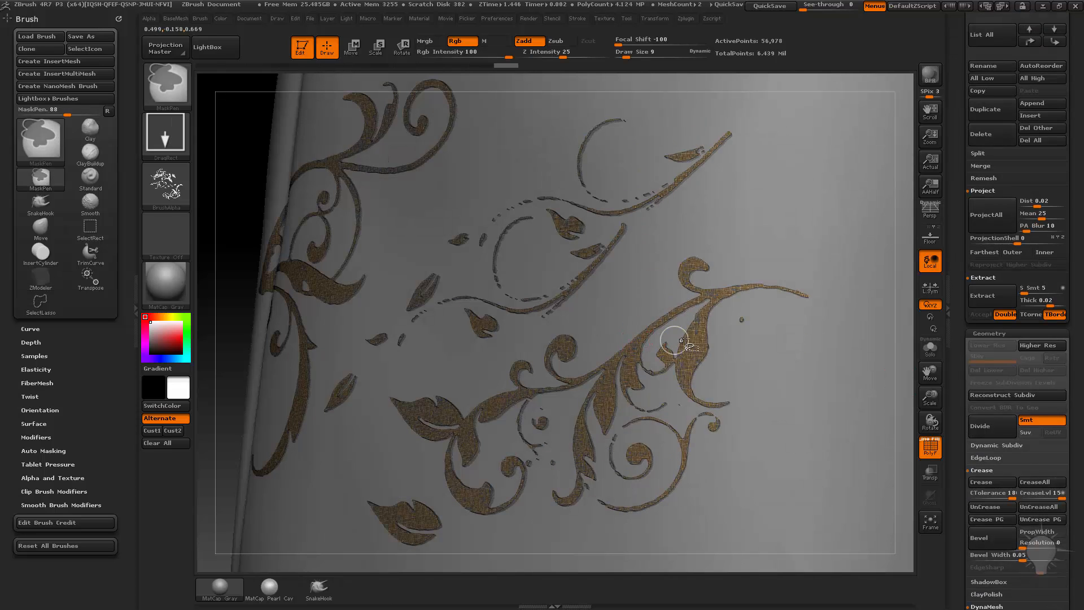
ctrl+shift+click(695, 344)
drag(251, 199, 229, 201)
mouse_move(253, 259)
alt+mouse_down()
mouse_move(297, 219)
mouse_move(298, 237)
mouse_move(650, 169)
mouse_move(725, 137)
alt+mouse_up()
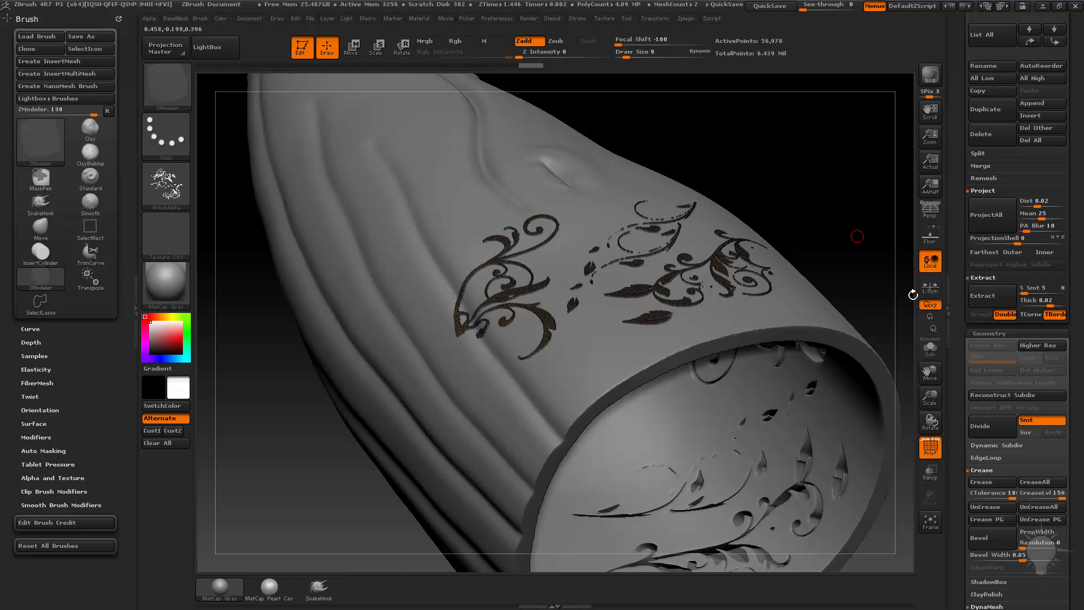
click(929, 349)
mouse_move(870, 282)
mouse_down()
mouse_move(825, 233)
mouse_move(733, 185)
mouse_up()
click(922, 346)
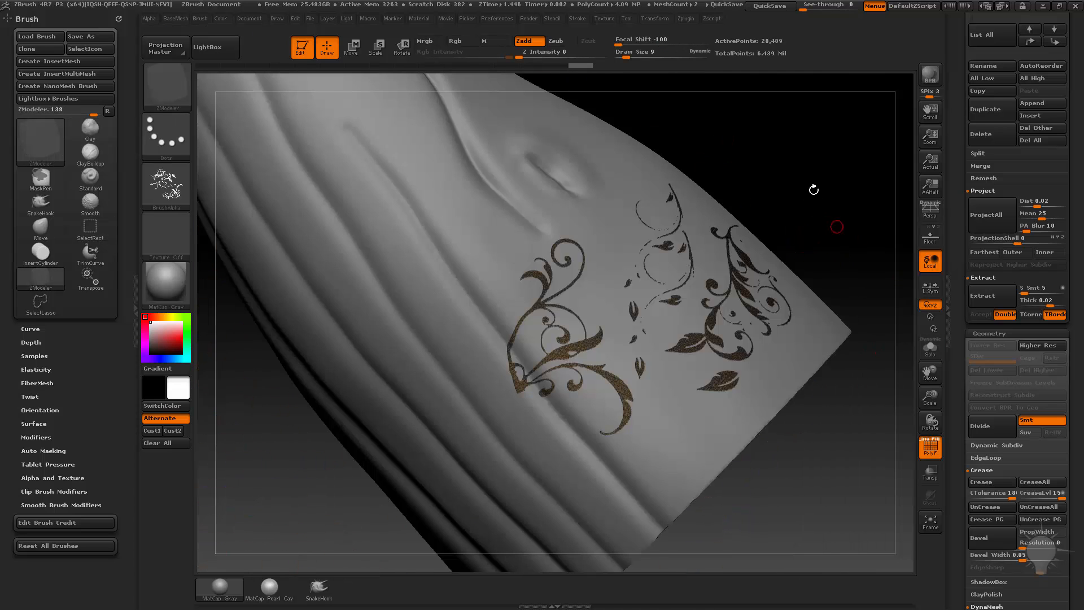
Draw Transpose lines at the side and upper rim of the whale's opening to compare directions, and return to Draw mode
drag(813, 187, 787, 167)
key(w)
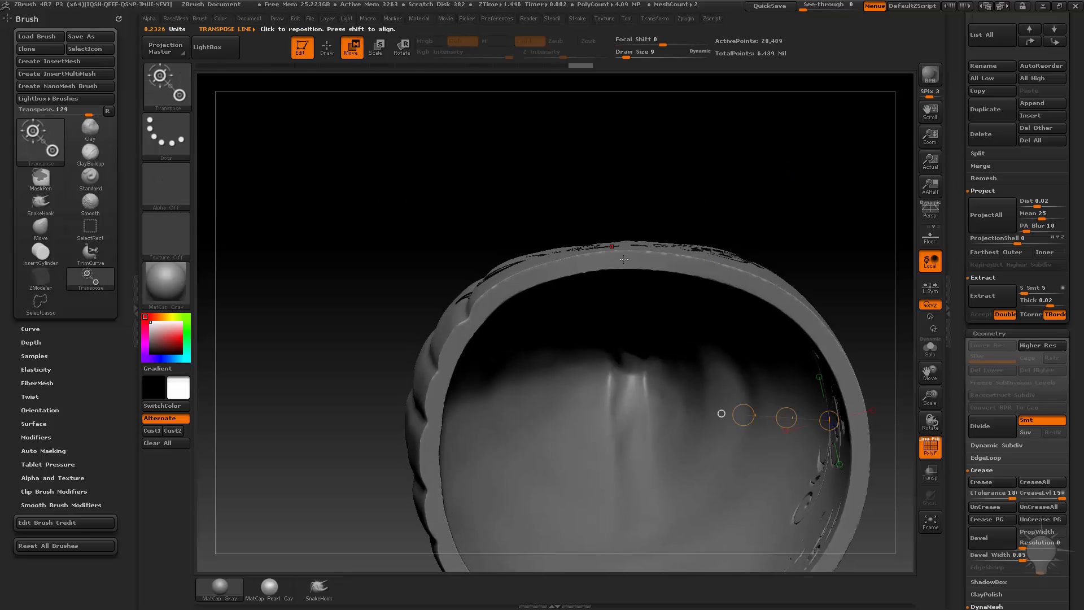
drag(624, 260, 624, 144)
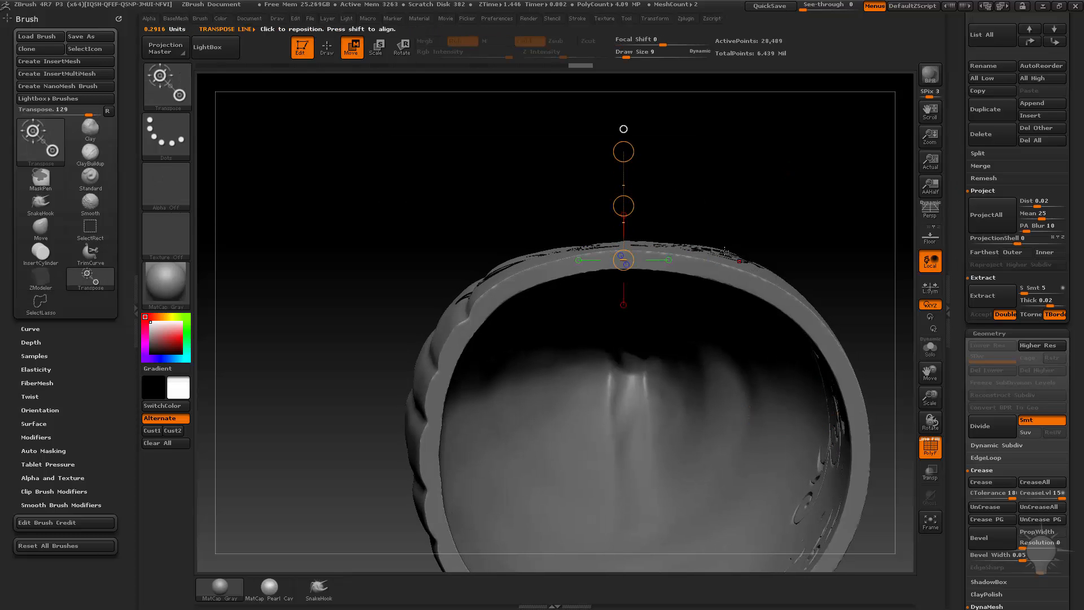
drag(790, 210, 825, 236)
key(q)
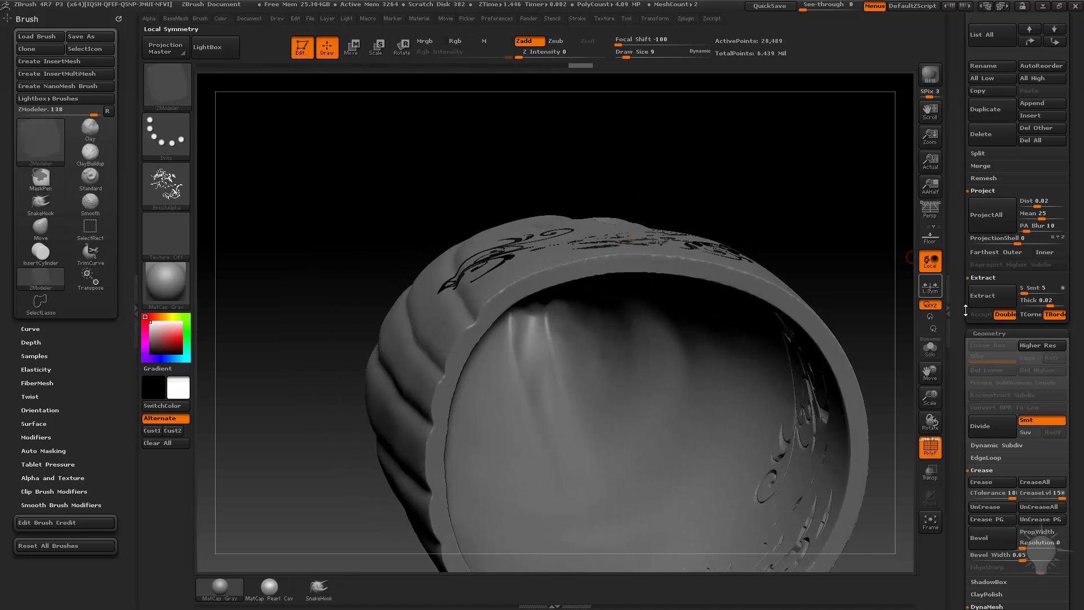
scroll(1013, 316, down, 10)
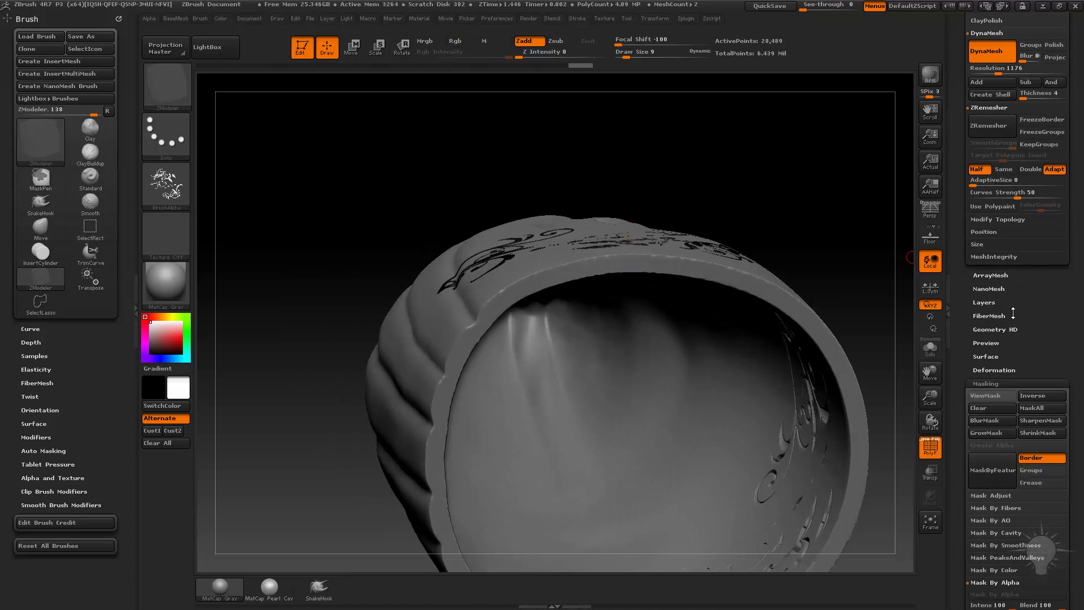
Push the ornament's isolated front polygroup outward with the Inflate Balloon deformation and unhide the rest of the ornament
click(994, 370)
scroll(1017, 407, down, 5)
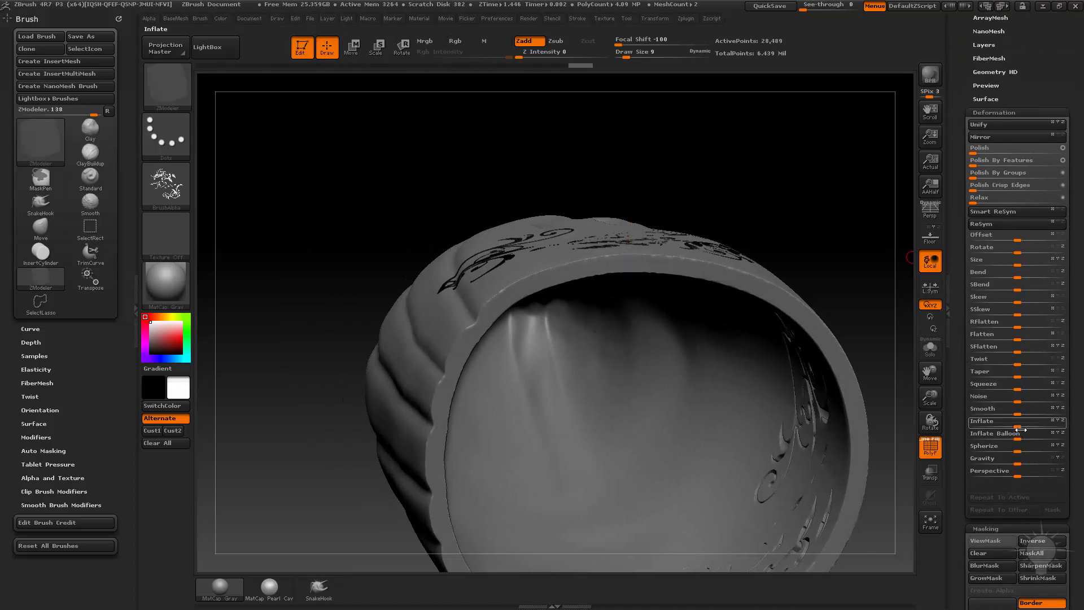
drag(1022, 435, 1021, 435)
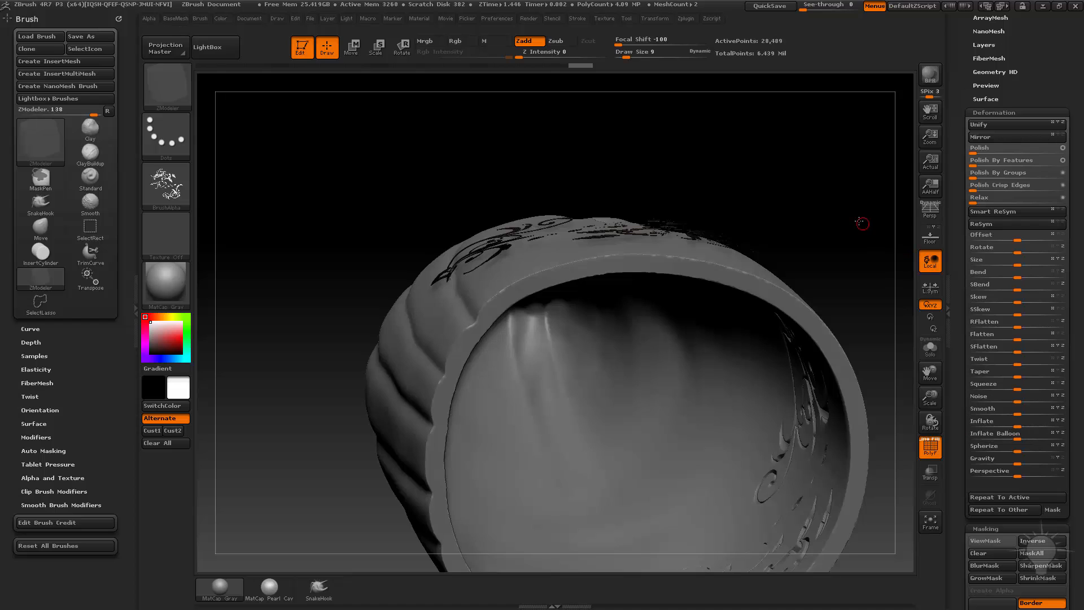
key(ctrl+shift)
mouse_move(862, 222)
mouse_down()
mouse_move(844, 218)
mouse_move(842, 164)
mouse_move(908, 267)
mouse_up()
ctrl+shift+click(848, 216)
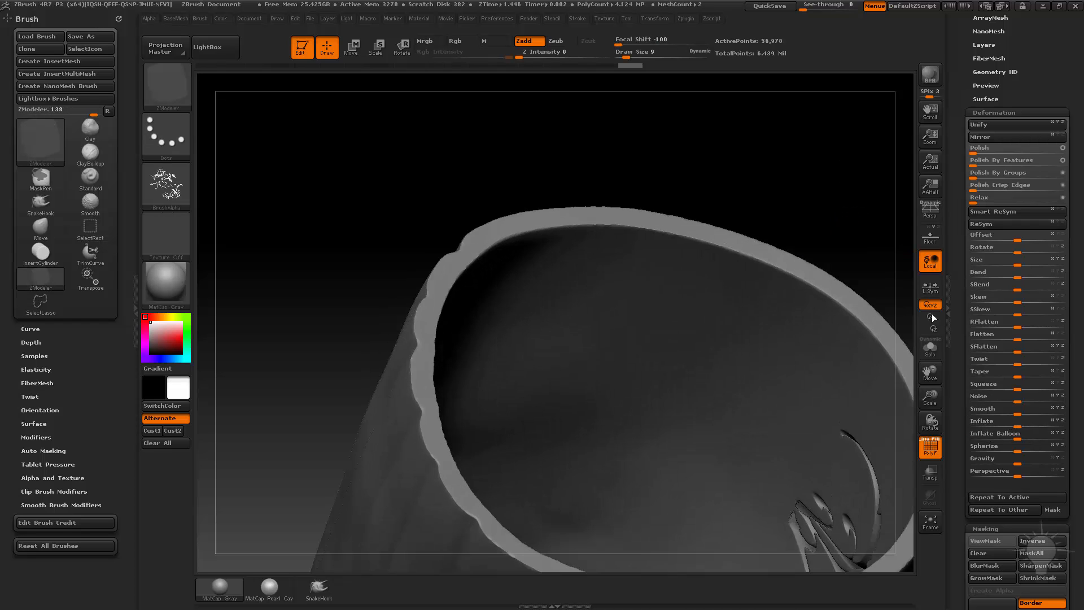
Isolate the ornament's inner polygroup with Solo on, turn Solo off, and push the group inward through the shell using Inflate Balloon
click(932, 342)
drag(691, 359, 636, 291)
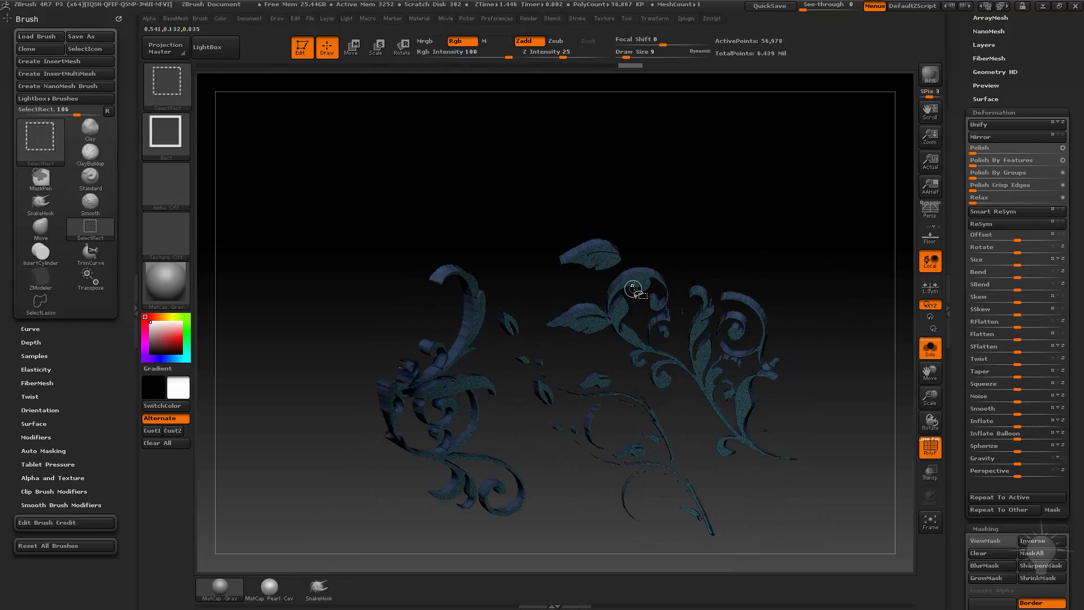
ctrl+shift+click(637, 288)
drag(820, 283, 910, 353)
click(938, 355)
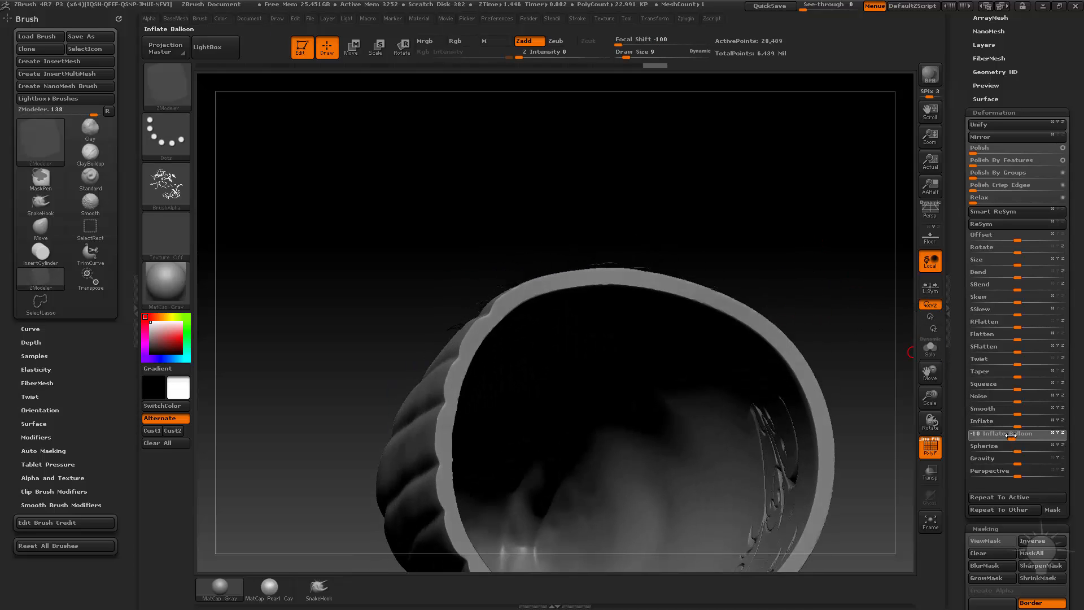
drag(1014, 435, 1016, 435)
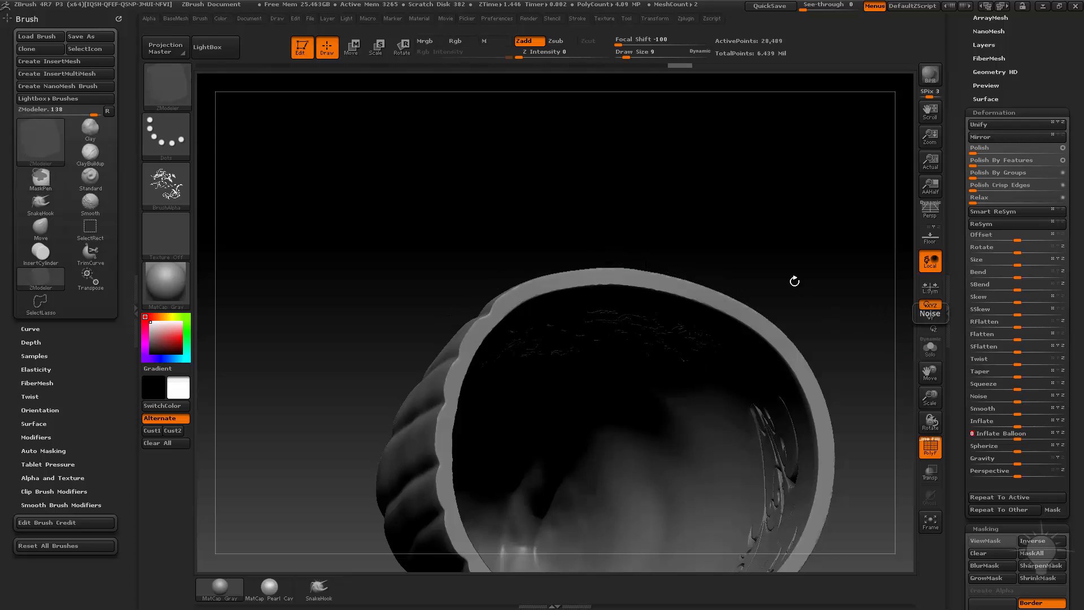
Merge the ornament into the whale2_1 subtool as a subtraction, remesh with DynaMesh to carve the shell, and turn off the polyframe
drag(794, 281, 853, 417)
drag(956, 371, 956, 537)
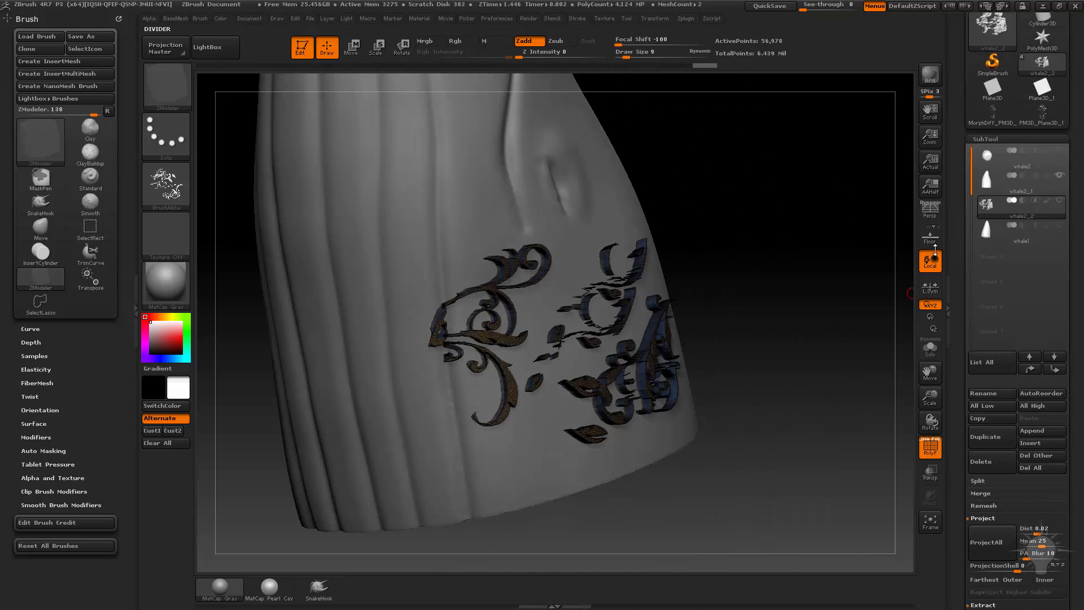
drag(851, 290, 837, 301)
key(ctrl)
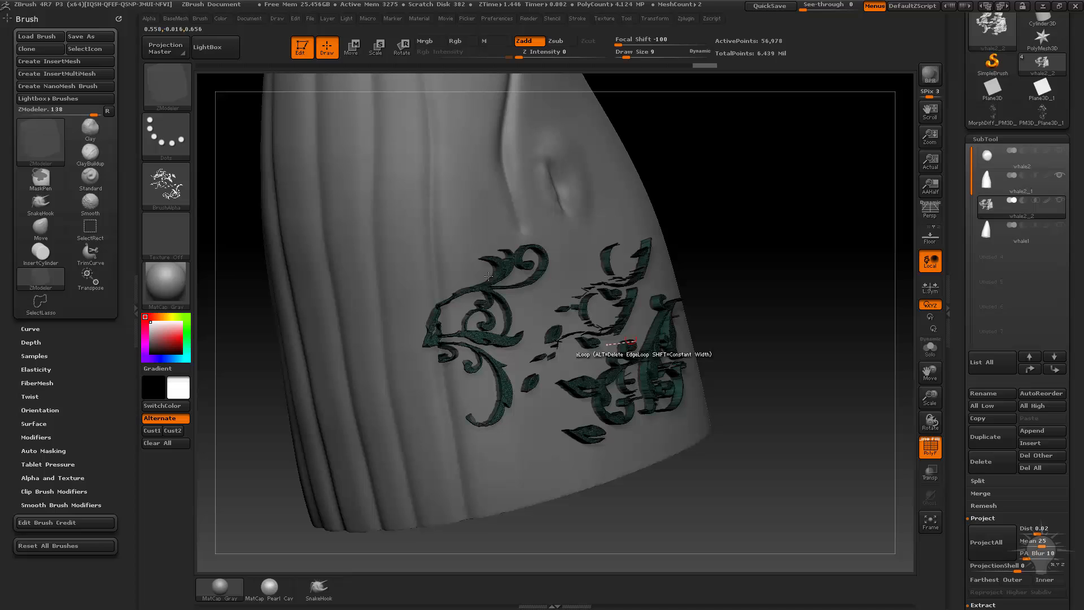
click(1008, 189)
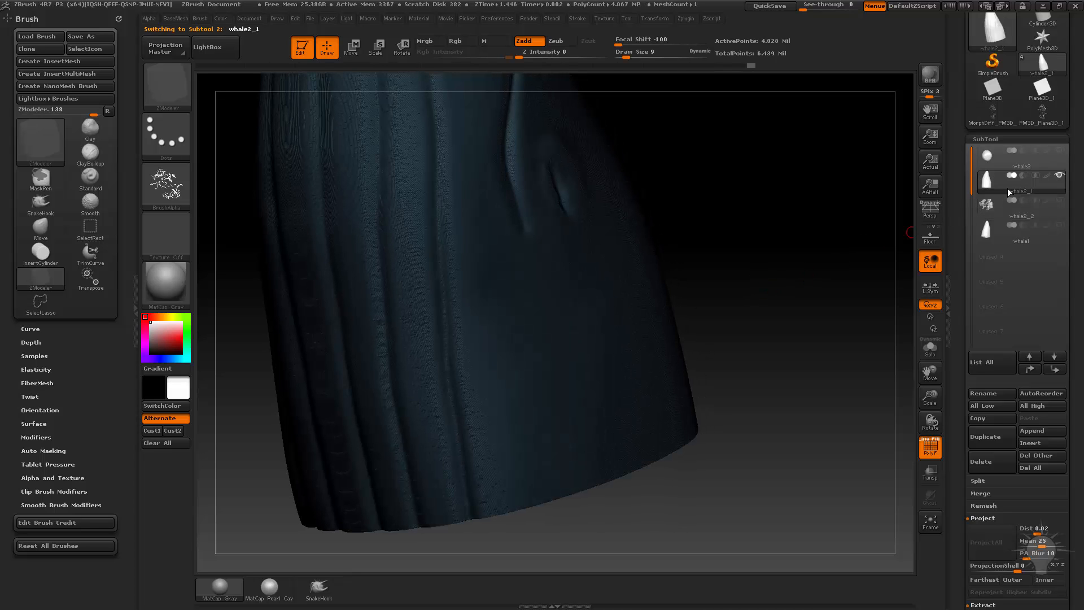
mouse_move(828, 241)
mouse_down()
mouse_move(842, 237)
mouse_move(836, 246)
mouse_up()
key(ctrl)
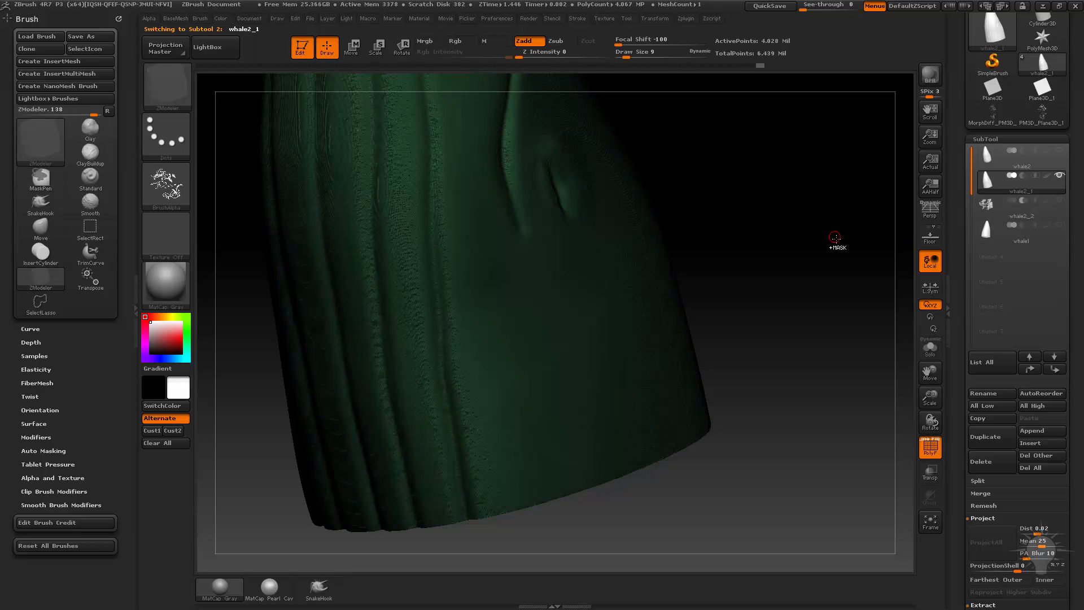
key(ctrl)
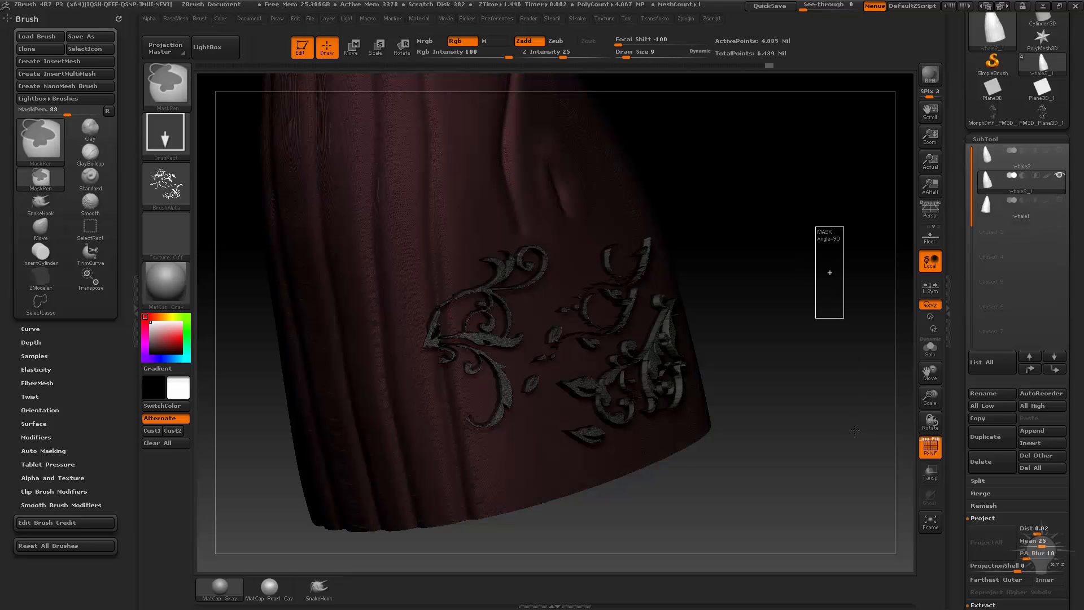
mouse_move(836, 423)
mouse_down()
mouse_move(864, 438)
mouse_move(837, 429)
mouse_move(779, 275)
mouse_move(588, 443)
mouse_move(588, 363)
mouse_move(678, 328)
mouse_move(753, 338)
mouse_move(721, 212)
mouse_move(860, 302)
mouse_move(825, 312)
mouse_up()
key(shift+f)
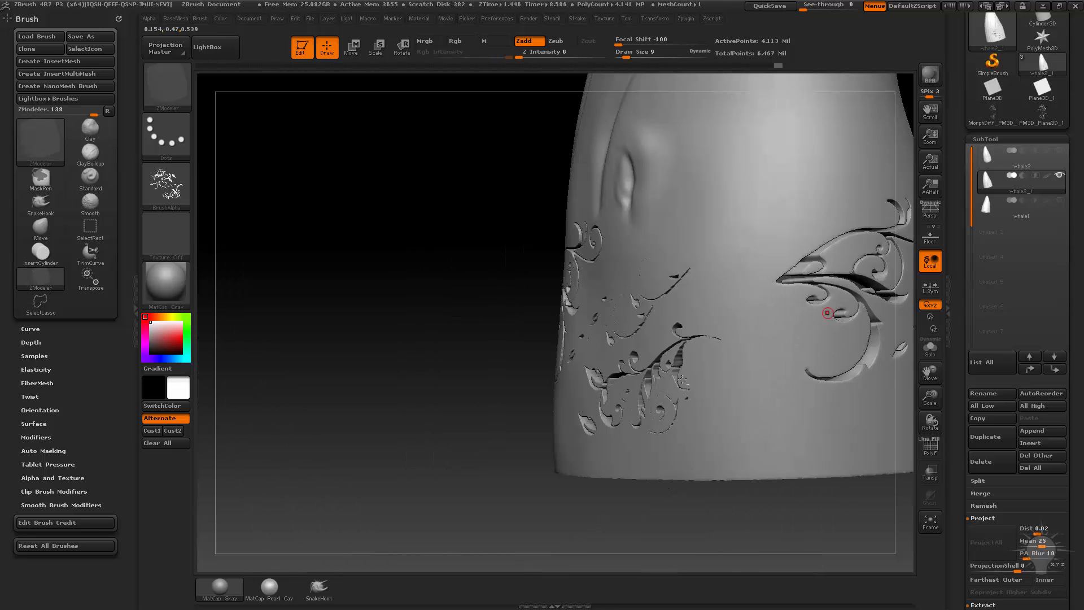
Switch to the Standard brush and examine the ornament carved into the whale's shell
key(b)
key(s)
key(t)
drag(651, 489, 710, 349)
drag(659, 529, 729, 395)
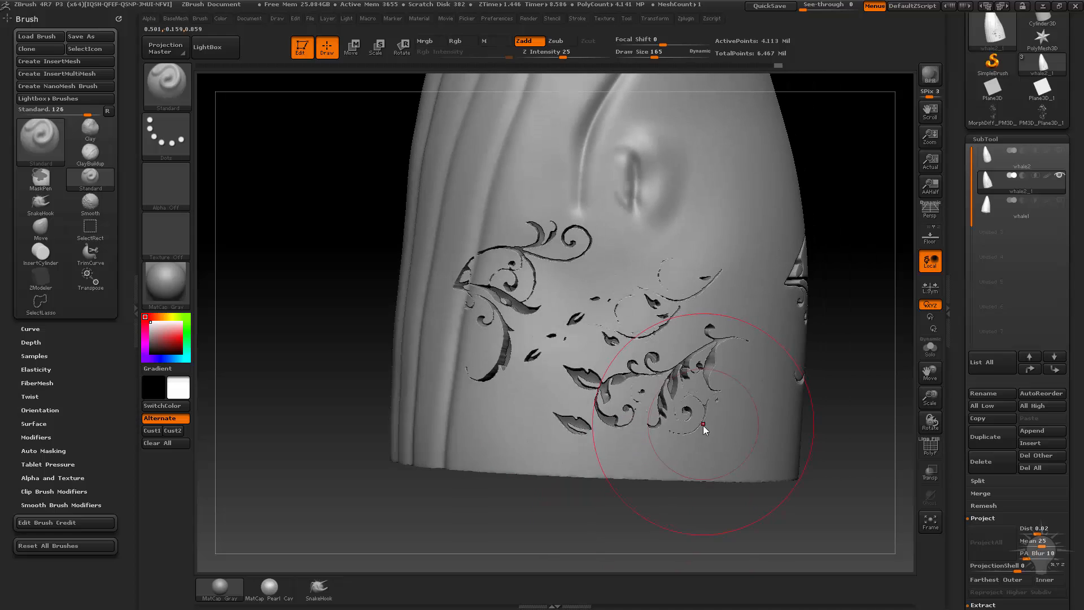
key(shift)
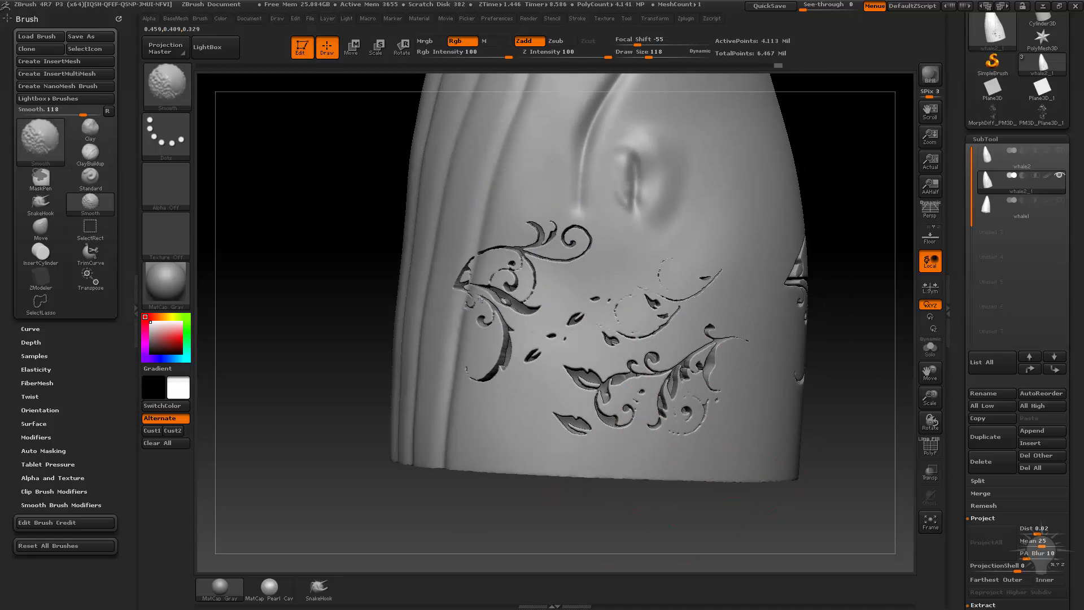
Isolate the carved ornament's side walls, apply Polish By Features, and repeat the polish with the whole shell shown
mouse_move(852, 500)
mouse_down()
mouse_move(869, 473)
mouse_move(878, 371)
mouse_up()
ctrl+shift+click(786, 427)
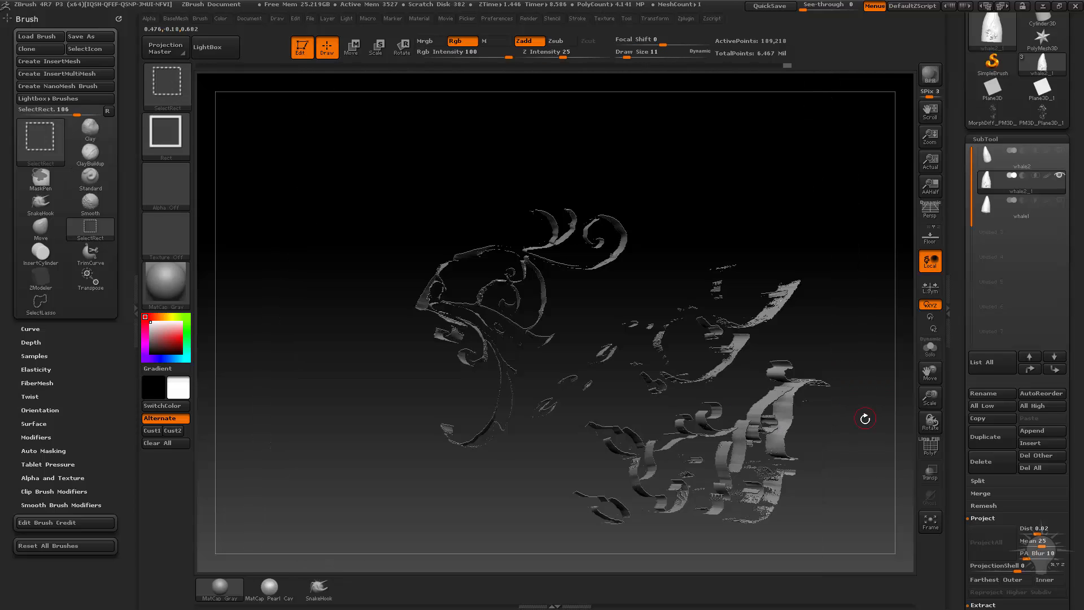
key(1)
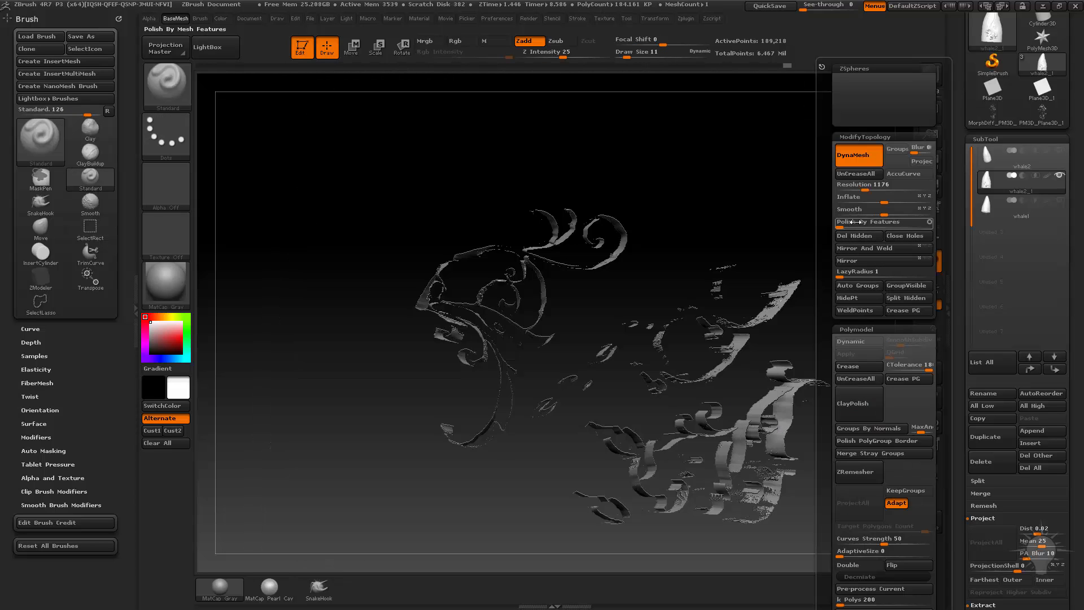
ctrl+shift+click(864, 299)
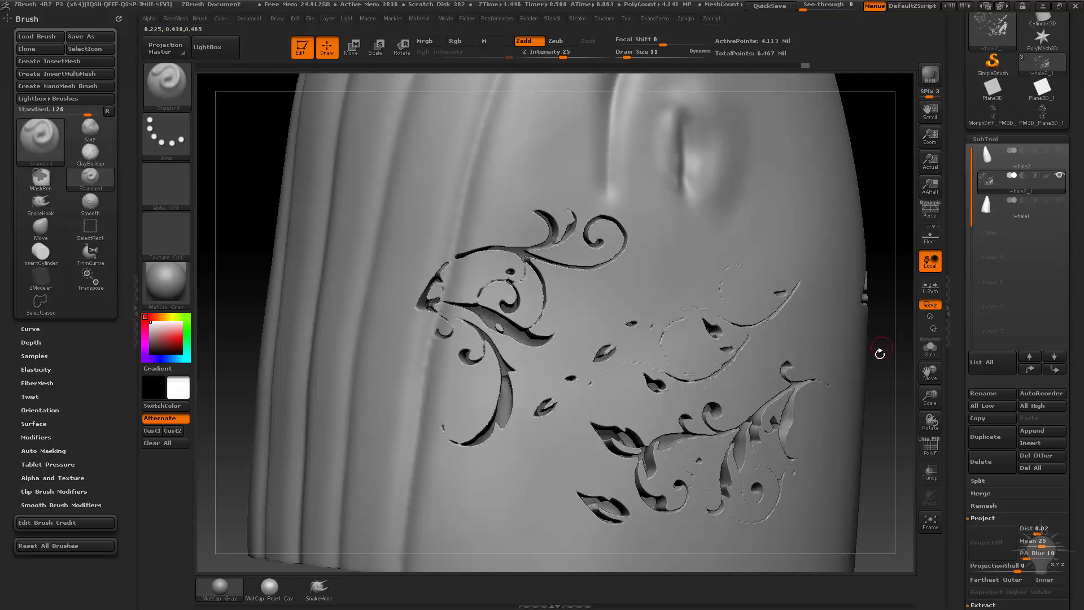
alt+drag(884, 414, 829, 349)
key(1)
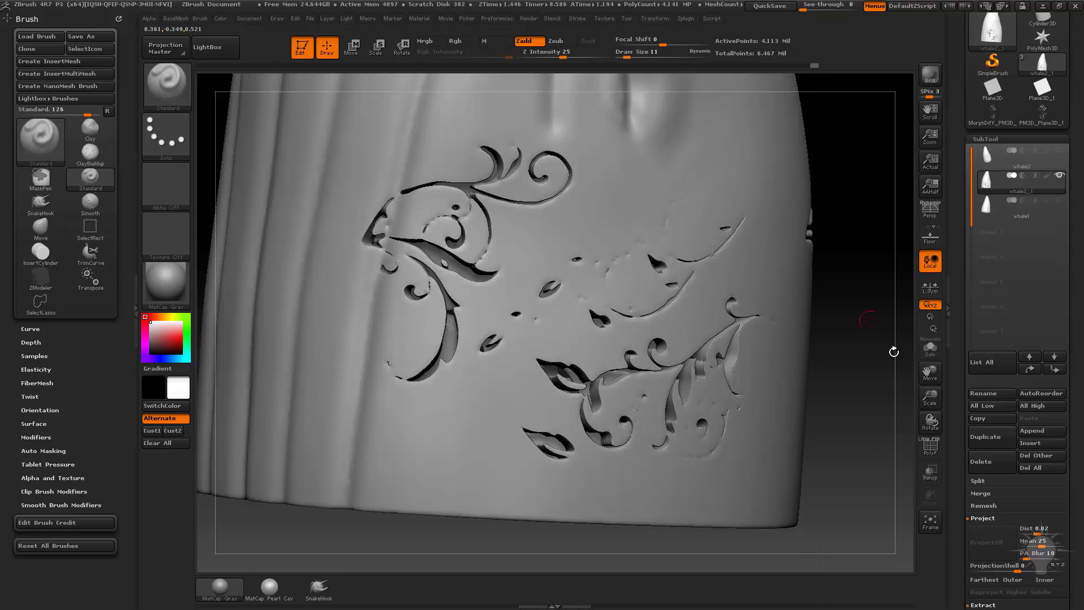
Show the whale2 subtool, project its detail onto whale2_1 around the eye and head bumps with ZProject at draw size 39, and solo whale2_1
alt+drag(894, 352, 629, 197)
drag(766, 174, 899, 199)
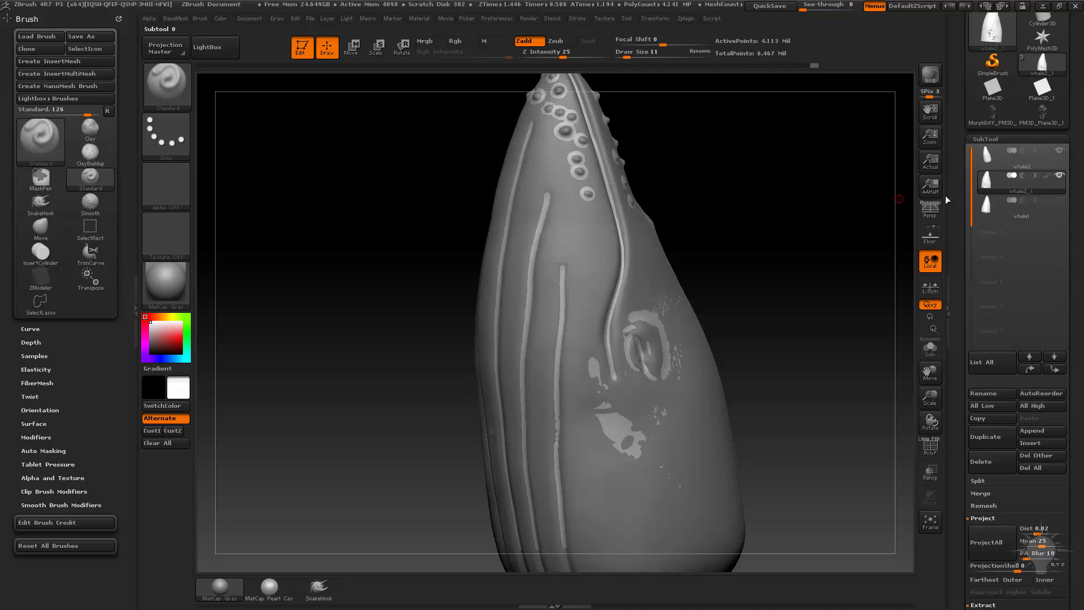
key(b)
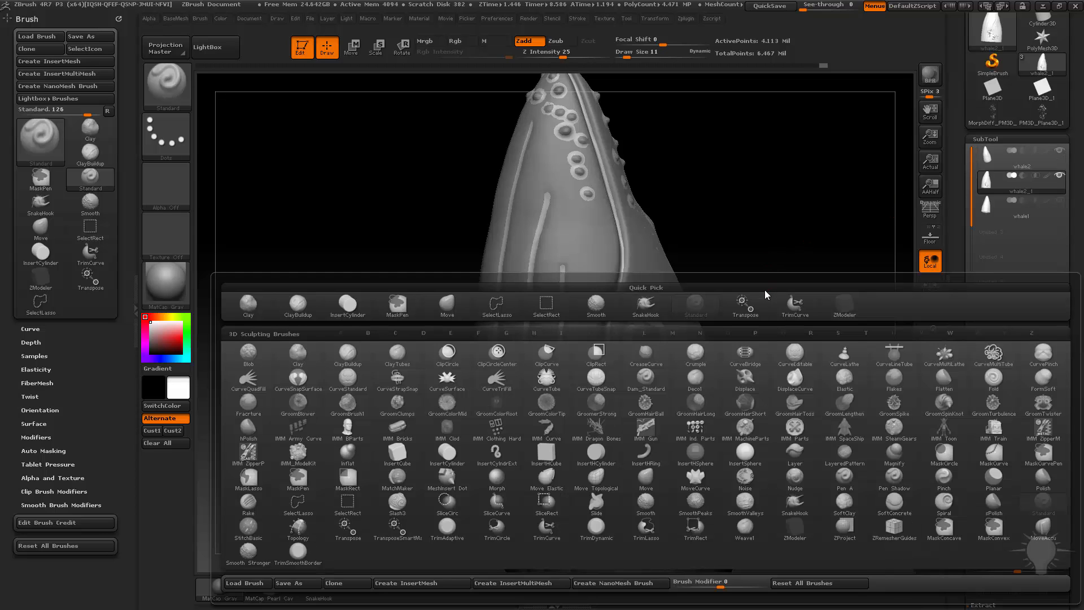
key(z)
key(p)
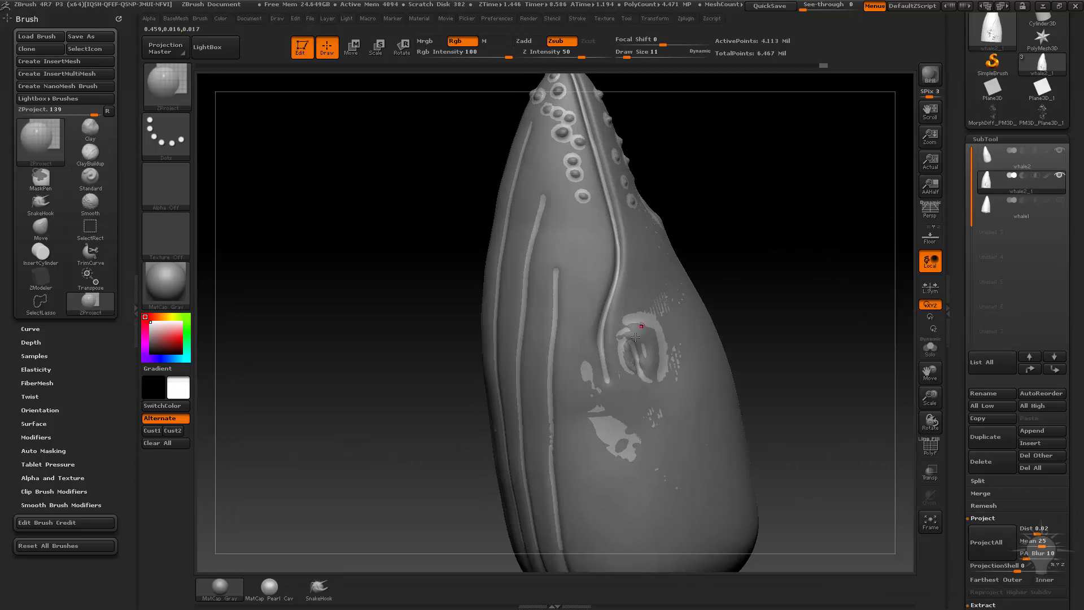
drag(652, 330, 645, 344)
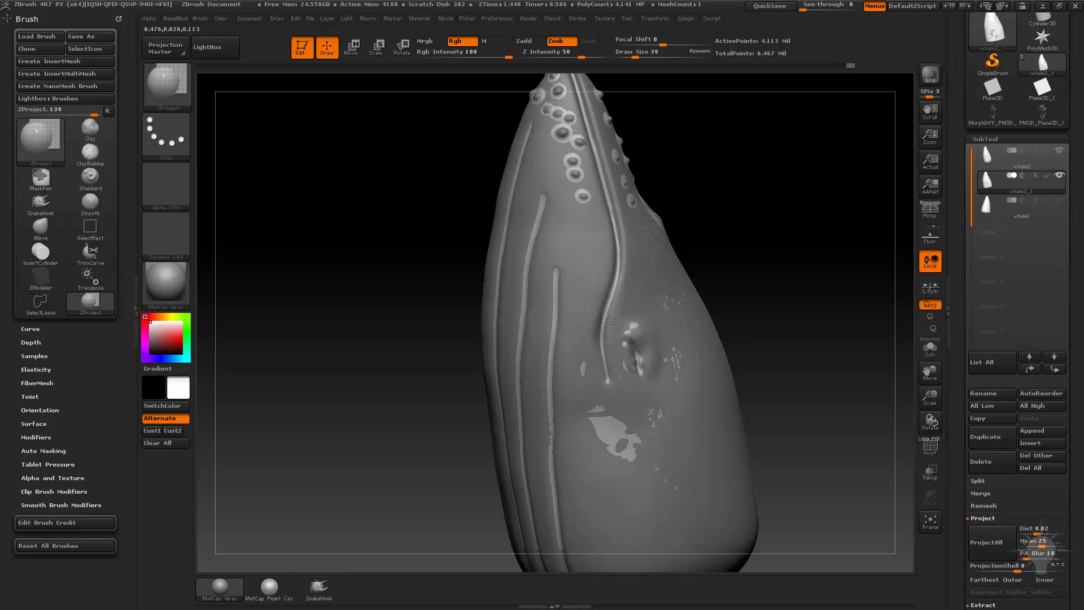
drag(588, 276, 568, 153)
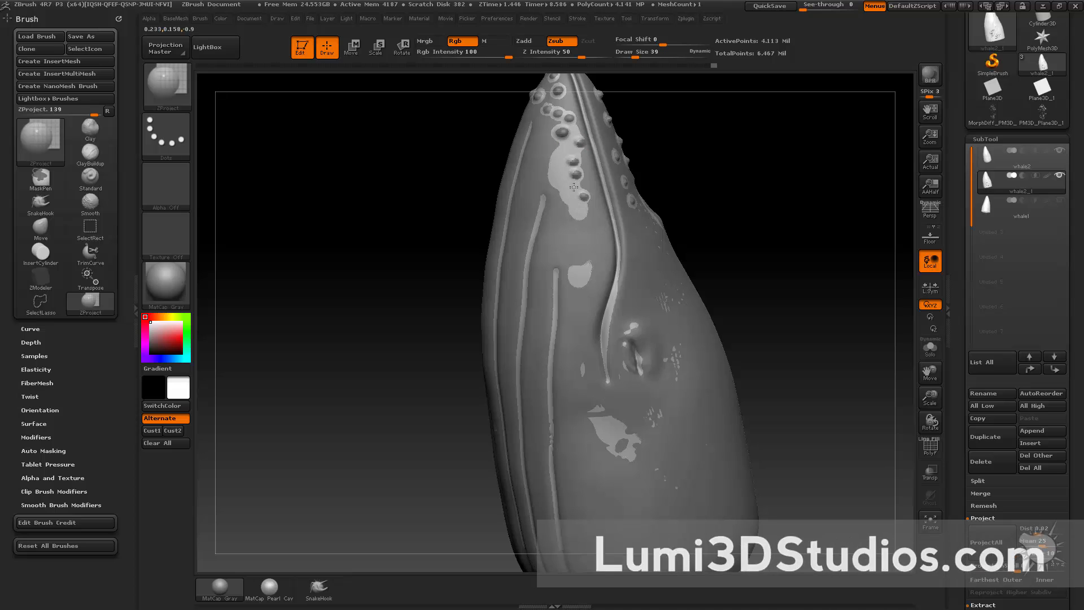
click(931, 347)
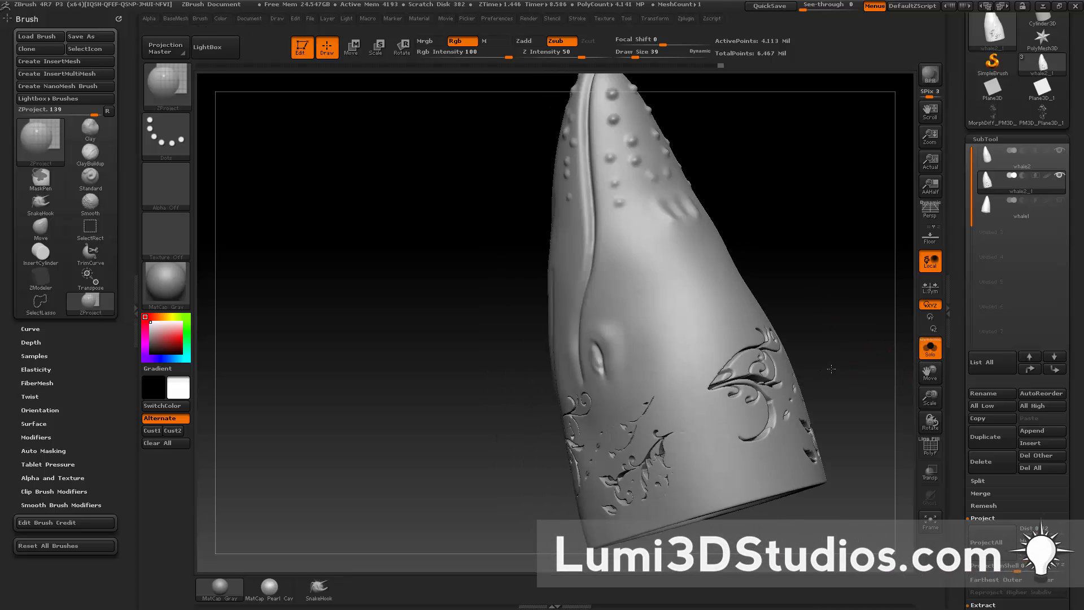